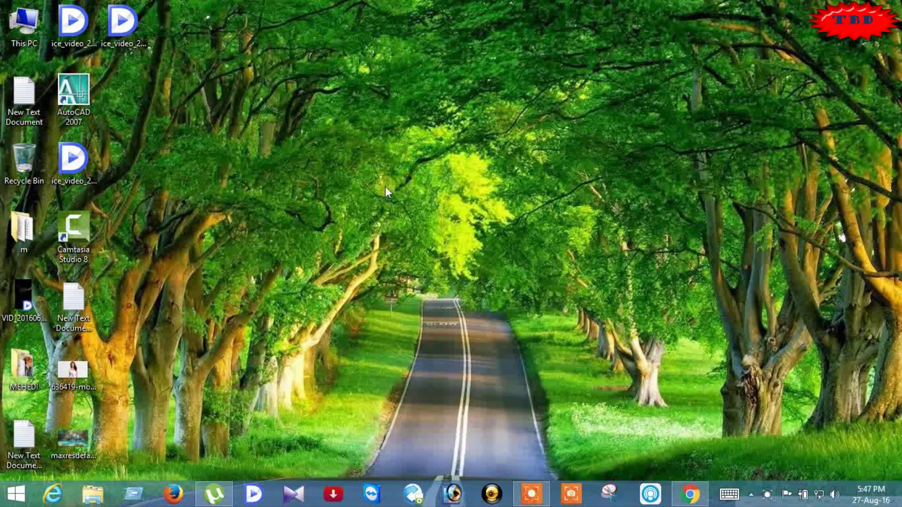
- Start Adobe Photoshop from the desktop and bring its empty workspace to the front
left_click(511, 408)
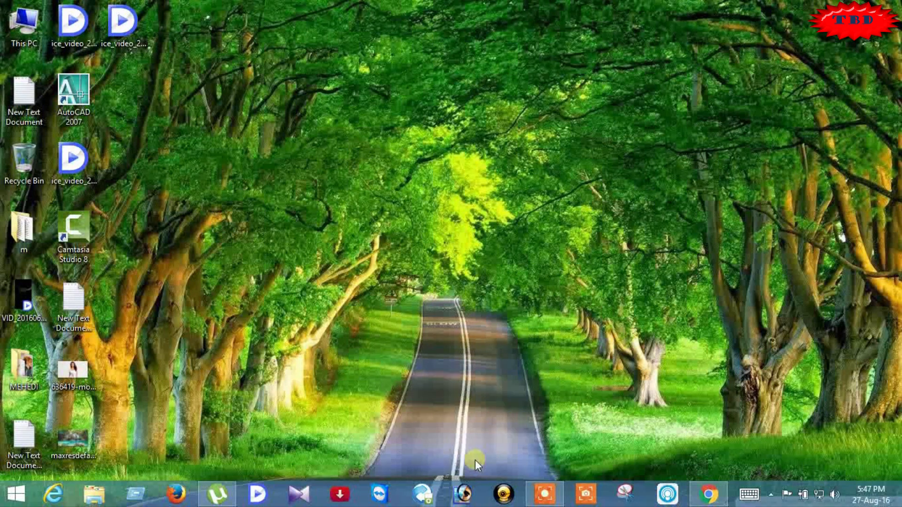
left_click(463, 494)
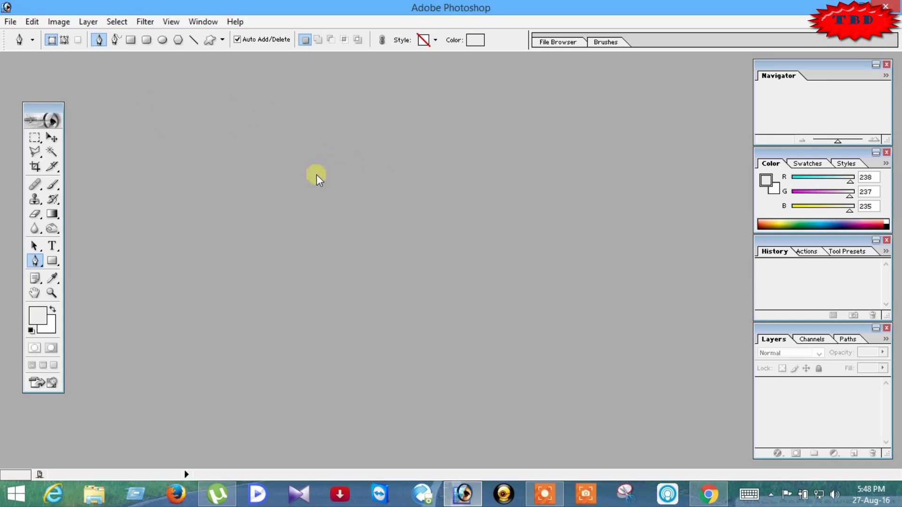
left_click(885, 5)
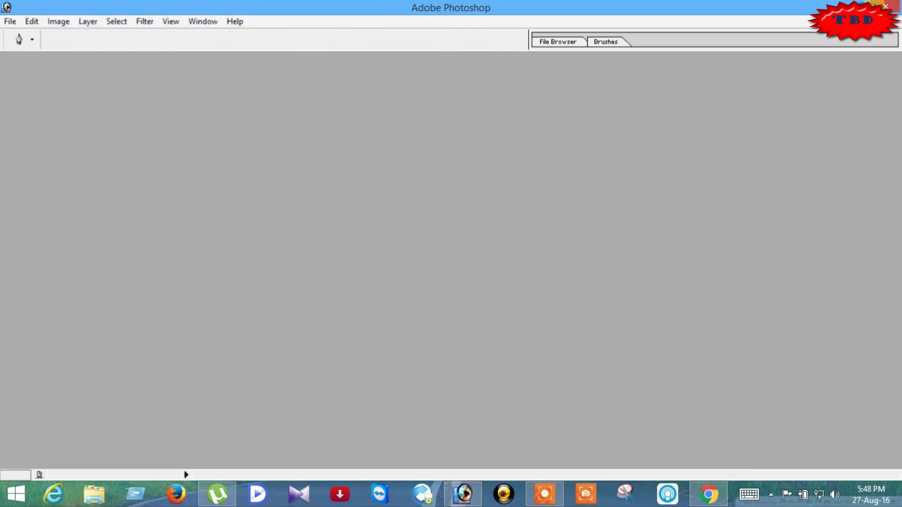
left_click(462, 496)
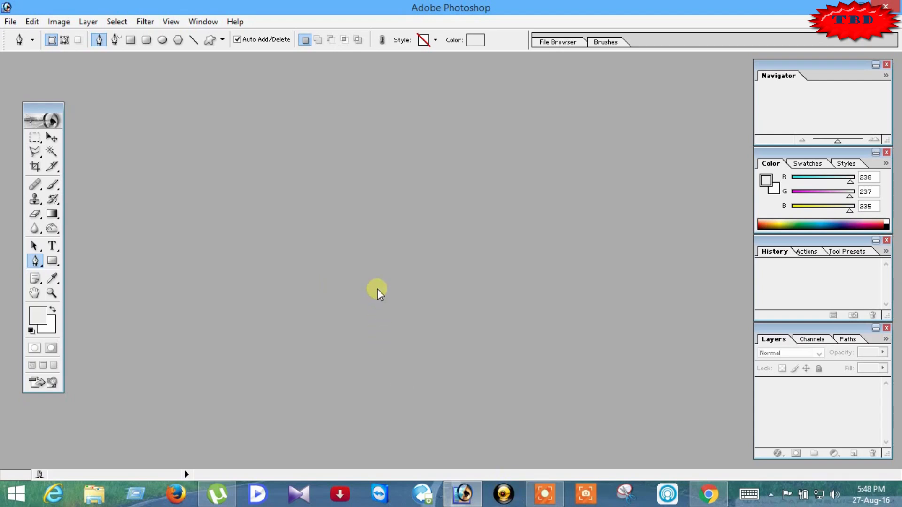
left_click(544, 499)
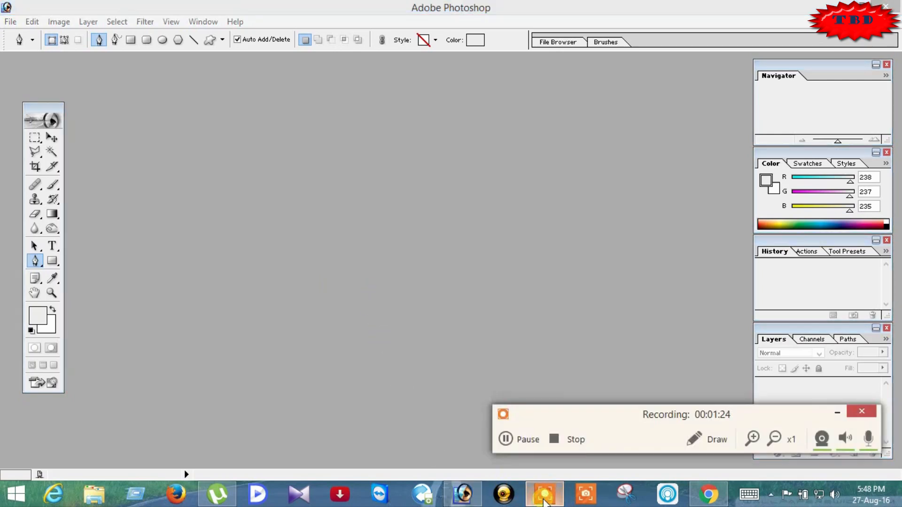
left_click(837, 413)
double_click(315, 198)
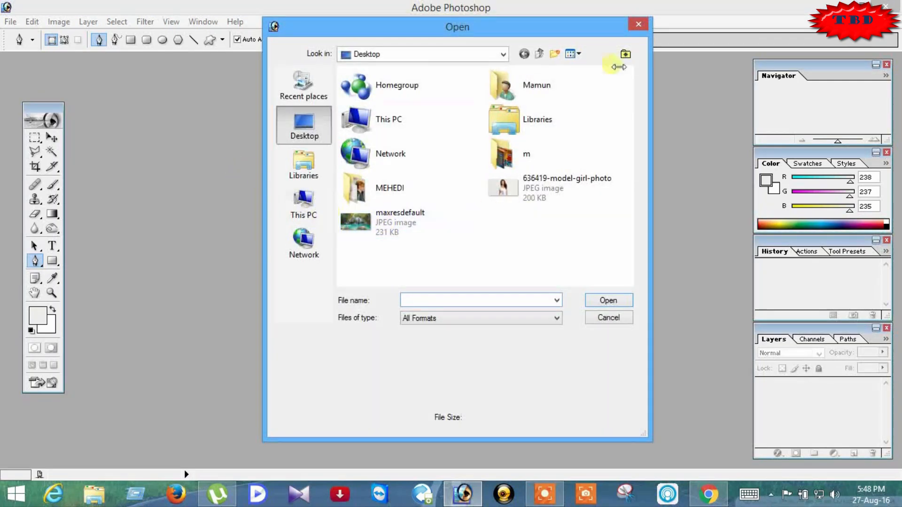
left_click(644, 25)
left_click(15, 25)
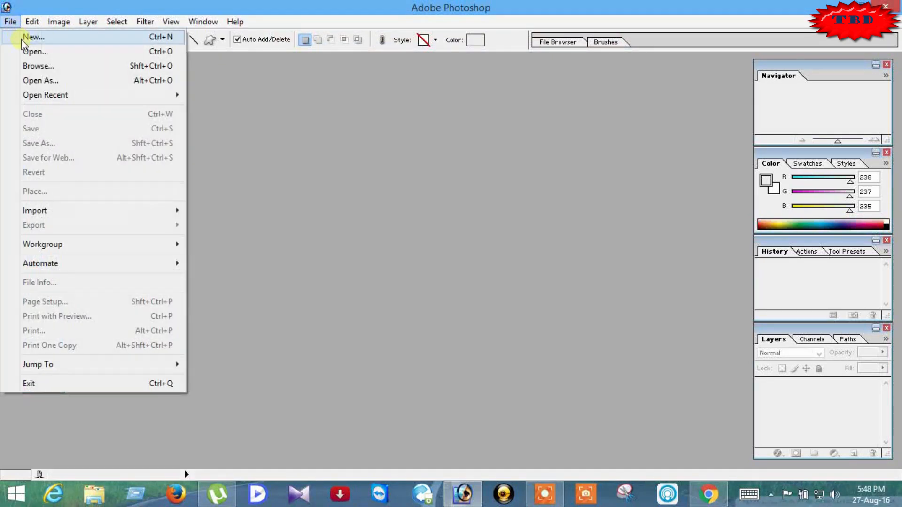
left_click(206, 94)
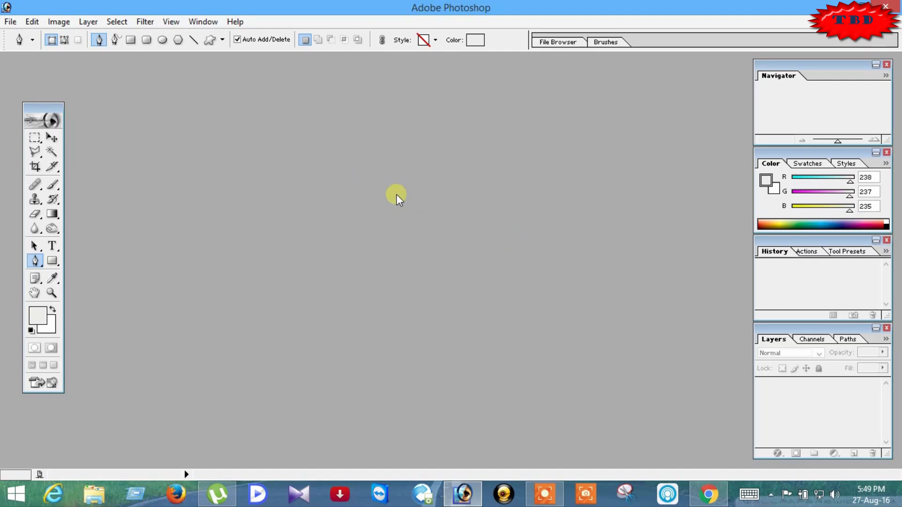
- Open 636419-model-girl-photo from the Desktop and maximize its document window
double_click(340, 207)
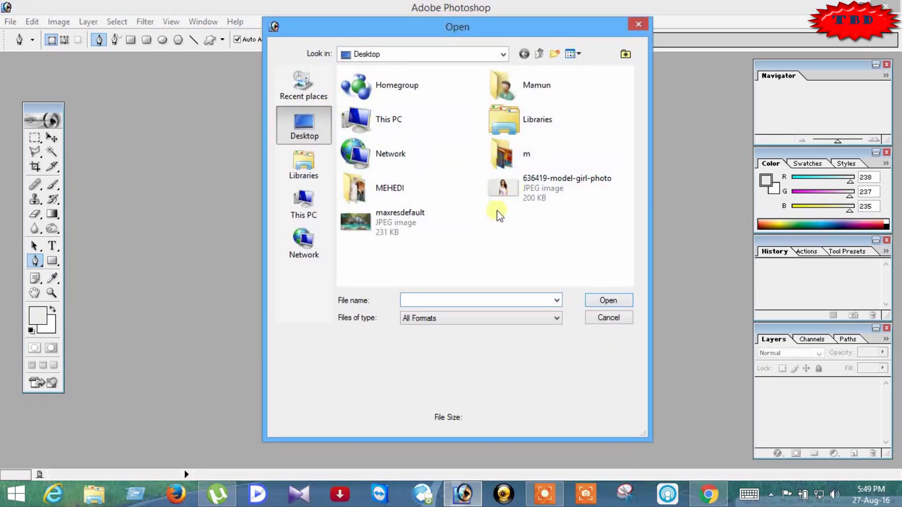
left_click(536, 184)
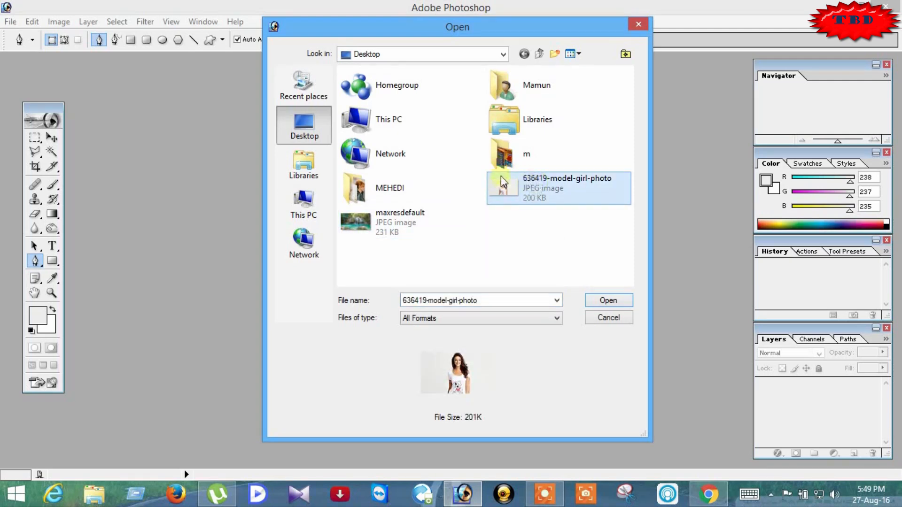
left_click(613, 301)
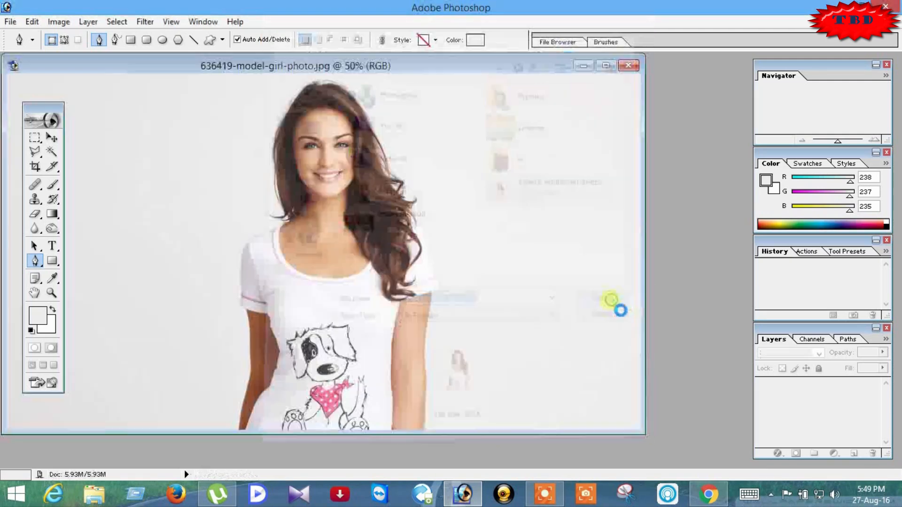
left_click(605, 65)
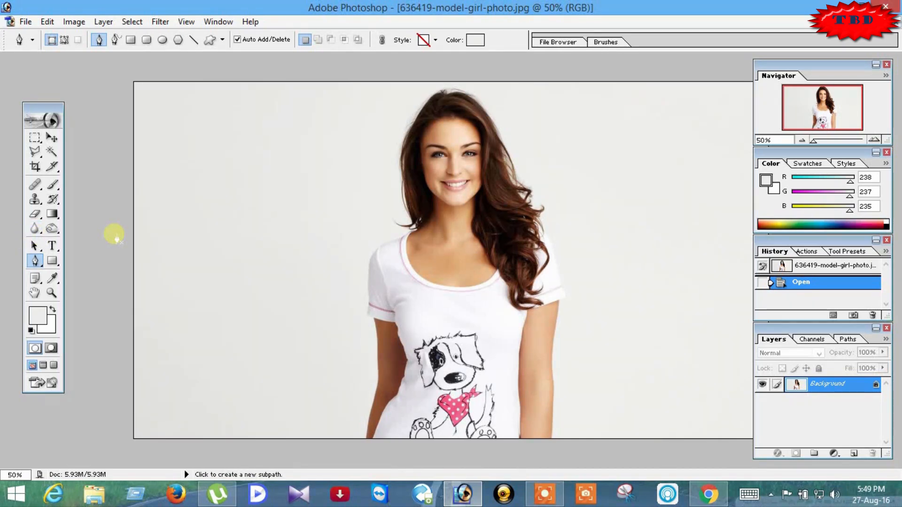
- Enlarge the photo to 200% and move the toolbox aside so it clears the image area
key("ctrl+alt+0")
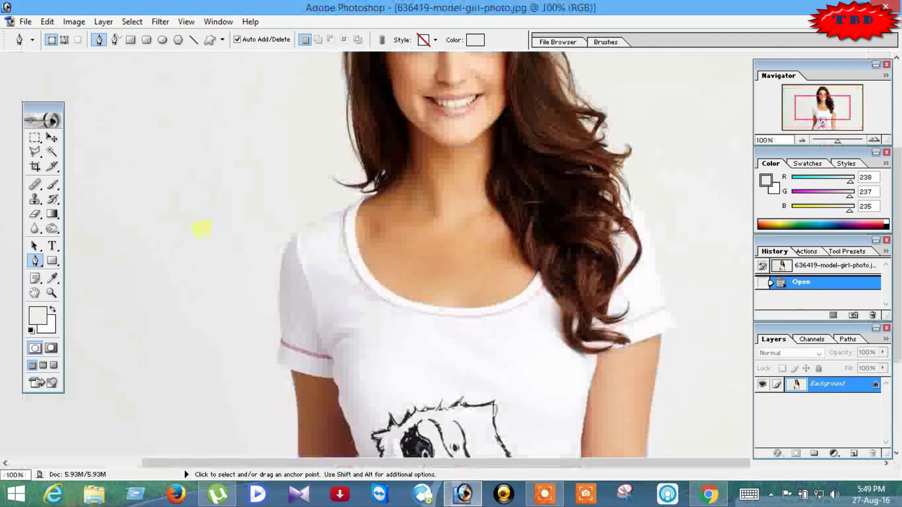
key("ctrl+plus")
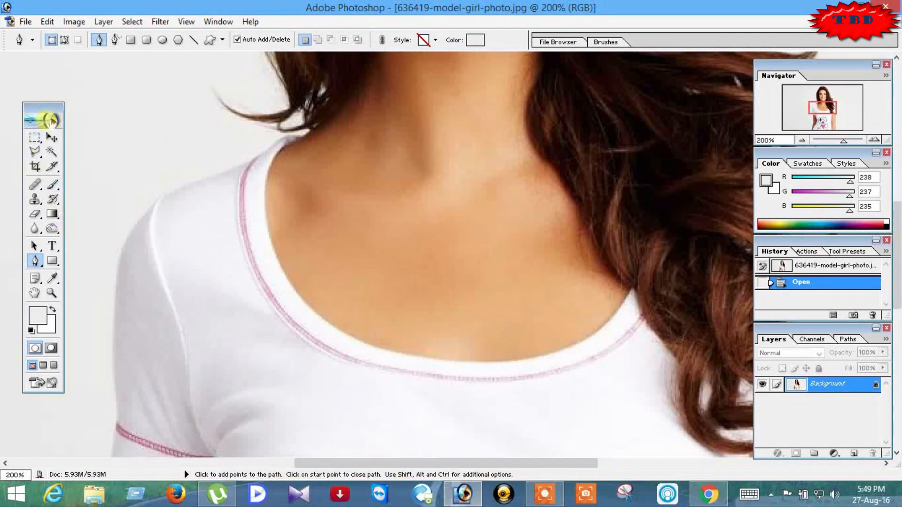
left_click_drag(52, 121, 30, 86)
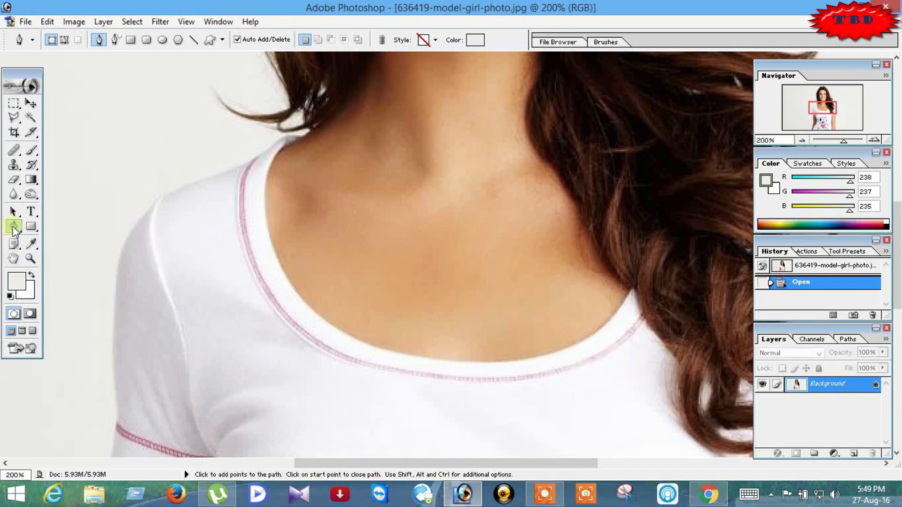
- Start a Pen tool shape path at the photo's lower edge, placing two anchor points along the outer edge of the woman's forearm
key("space")
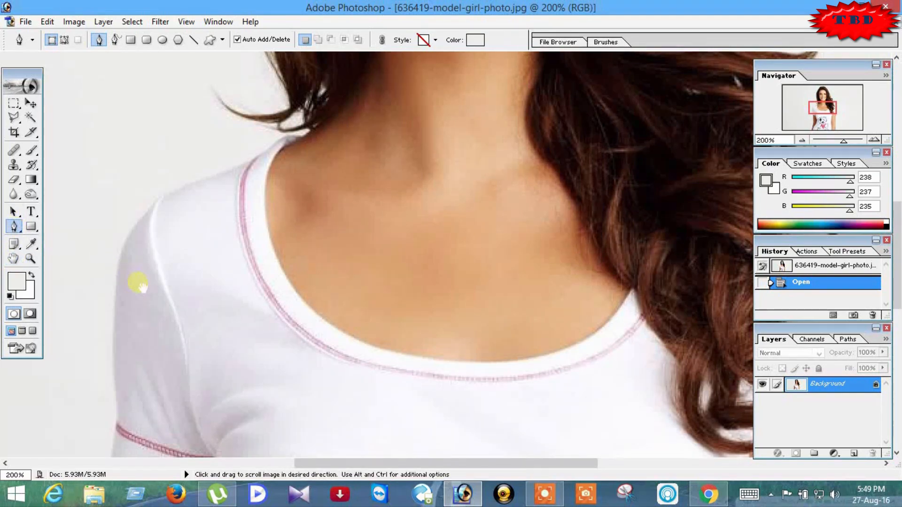
left_click_drag(136, 282, 302, 248)
key("space")
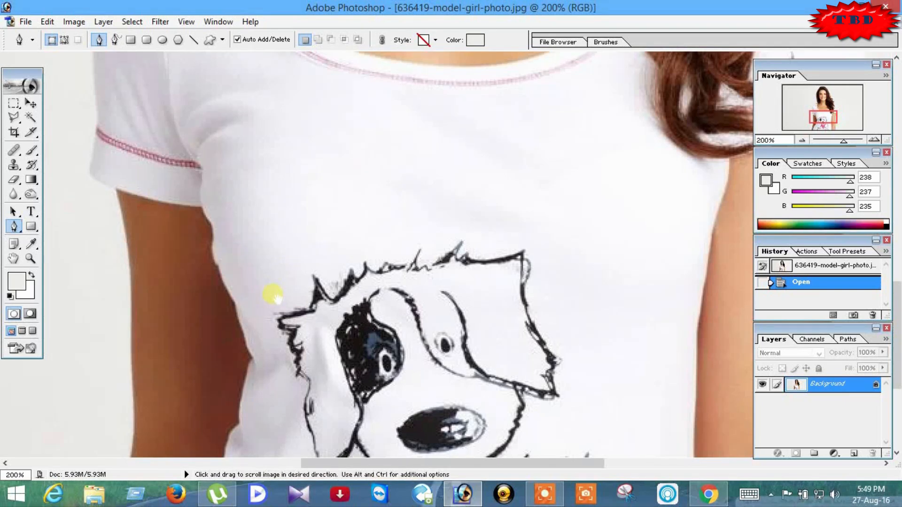
key("space")
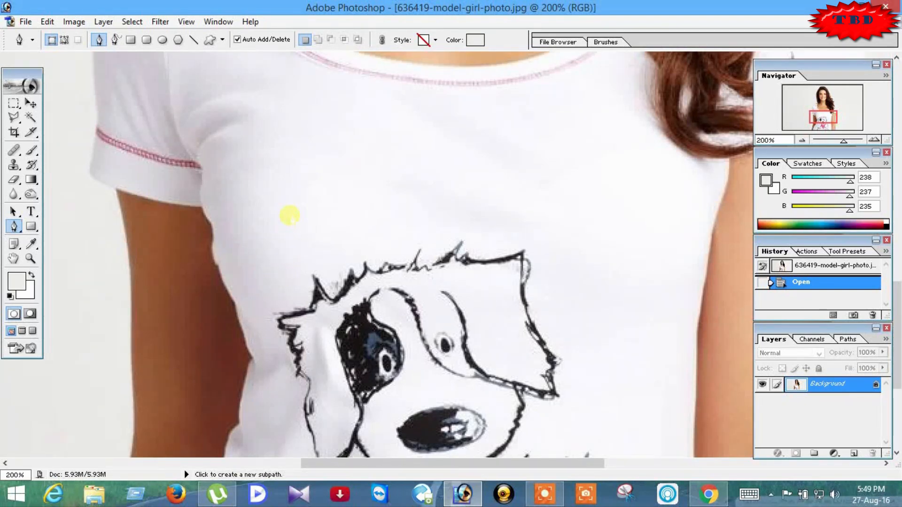
key("space")
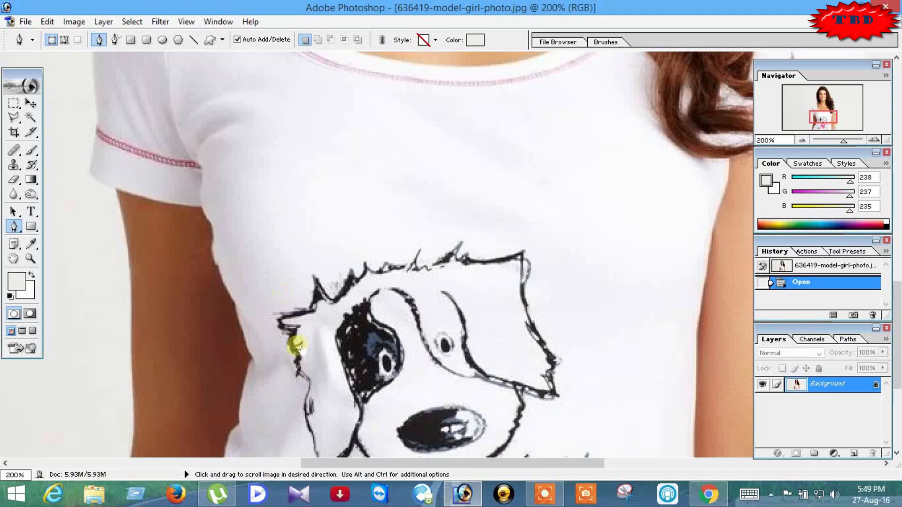
left_click_drag(308, 241, 297, 153)
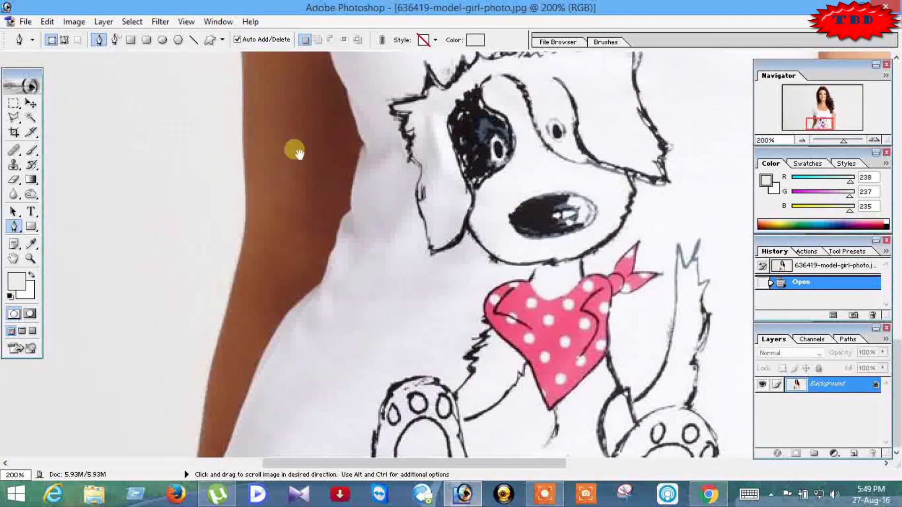
left_click(197, 455)
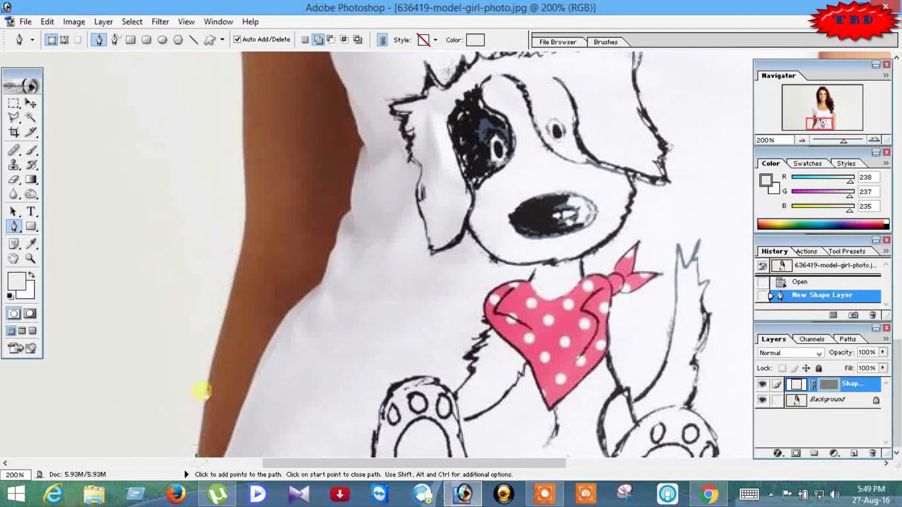
left_click(214, 358)
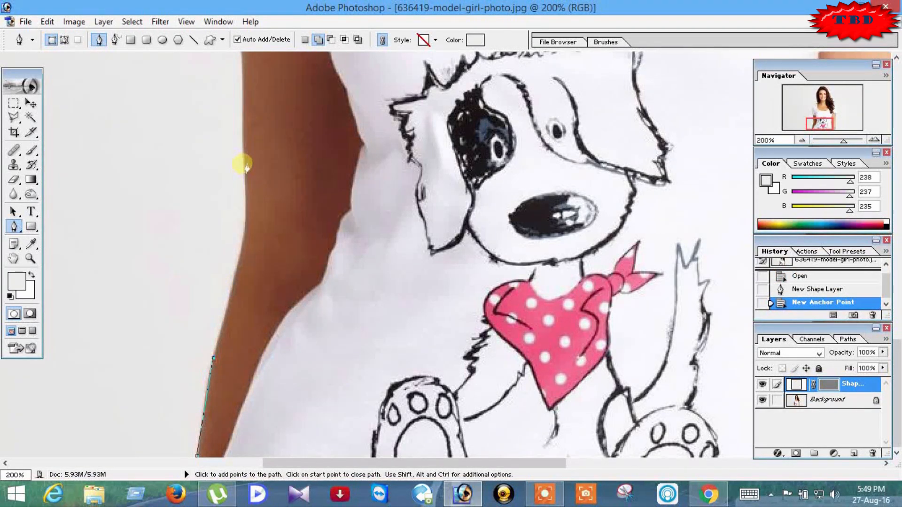
left_click_drag(243, 161, 234, 76)
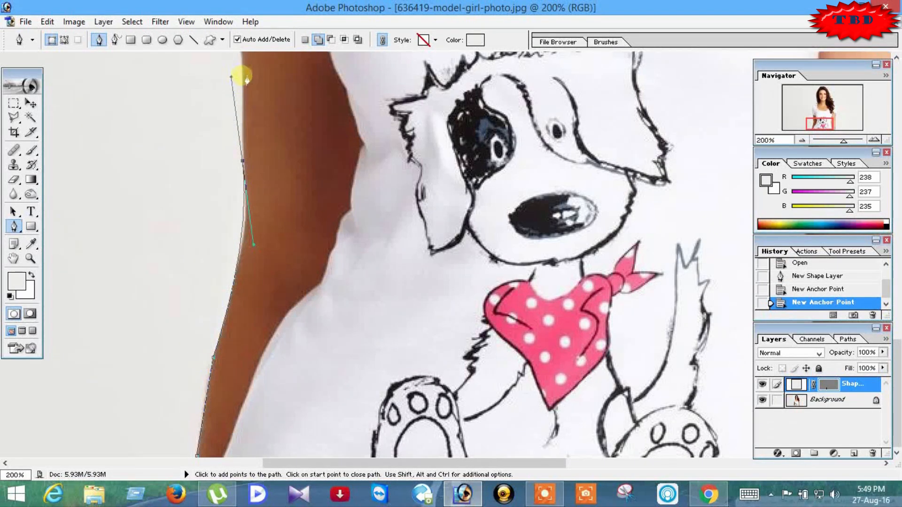
left_click(241, 75)
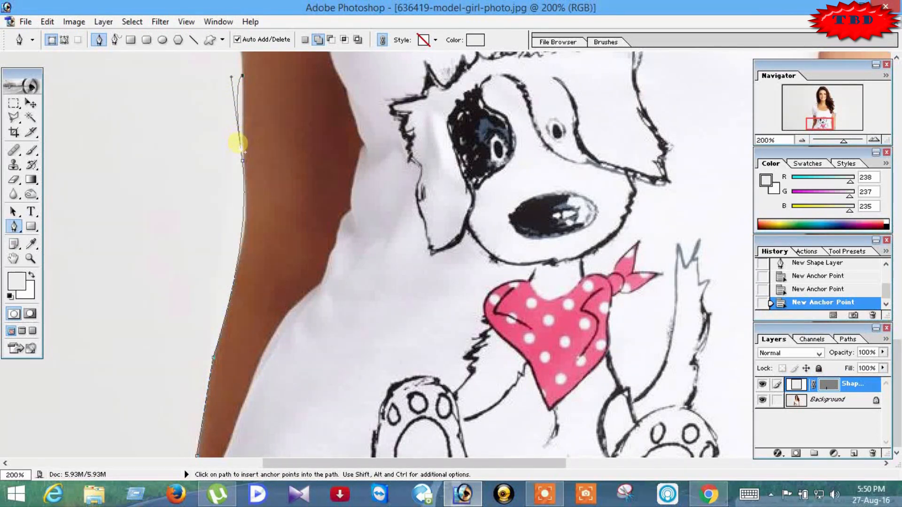
key("ctrl+z")
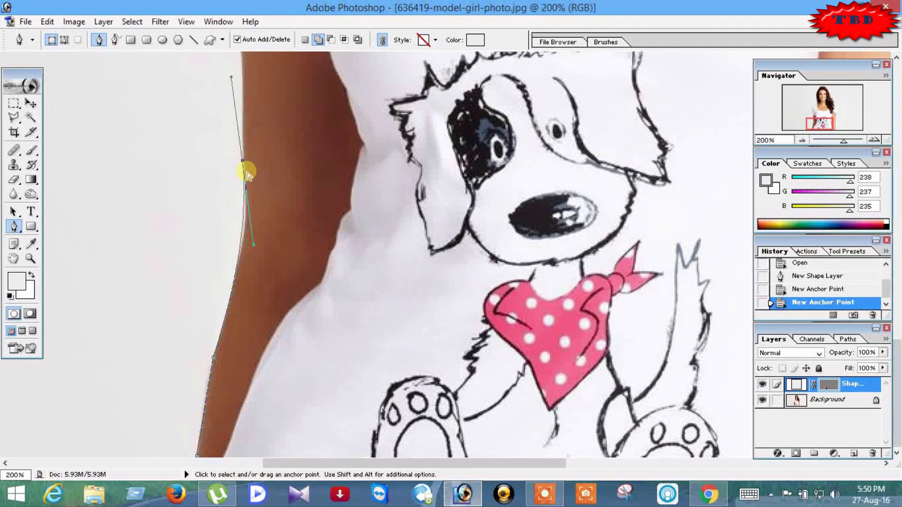
key("ctrl+alt+z")
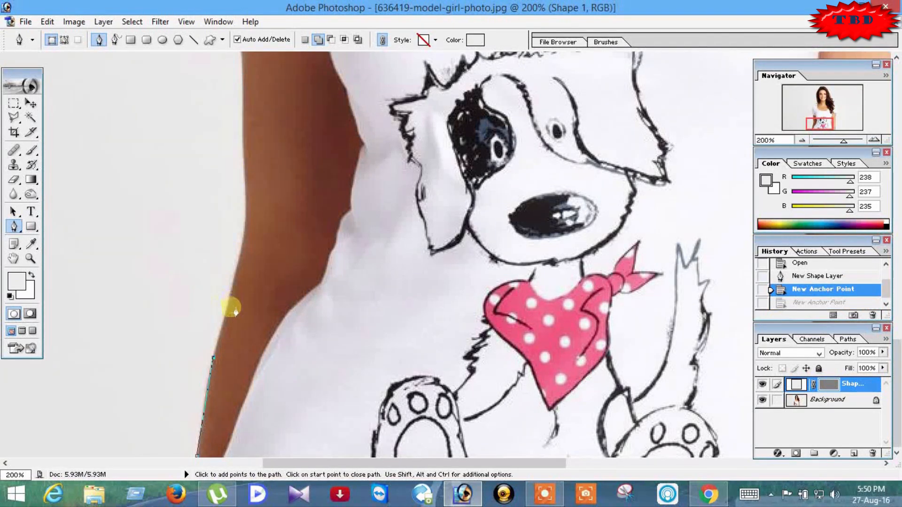
- Extend the path with two anchor points up the forearm's outer edge and set the shape layer's fill to 0%
left_click(233, 283)
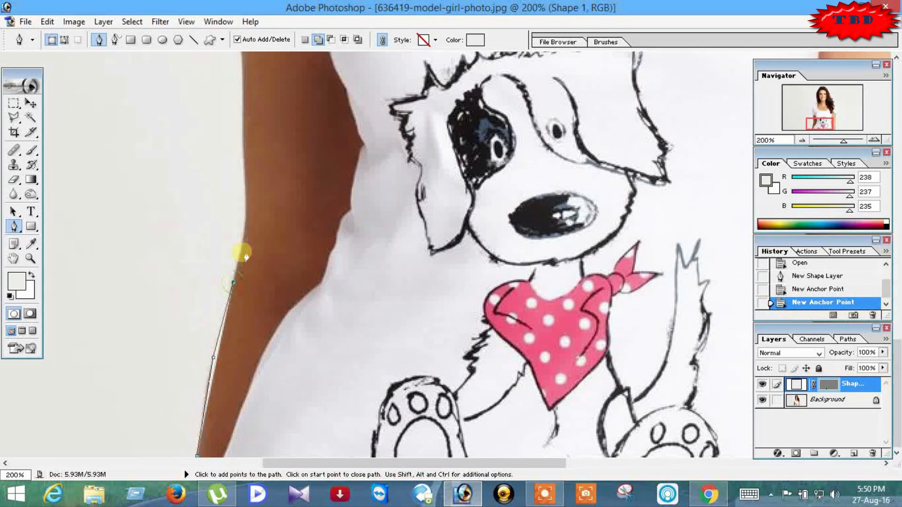
left_click(242, 251)
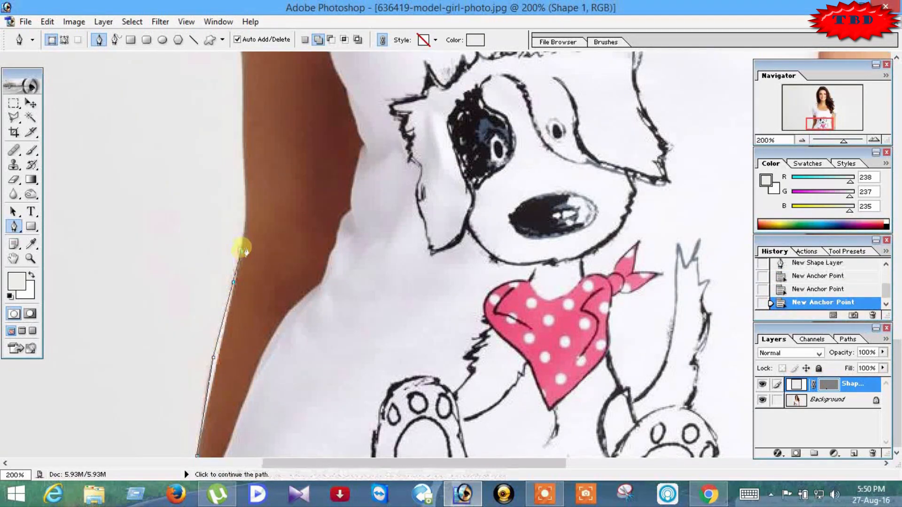
left_click(882, 369)
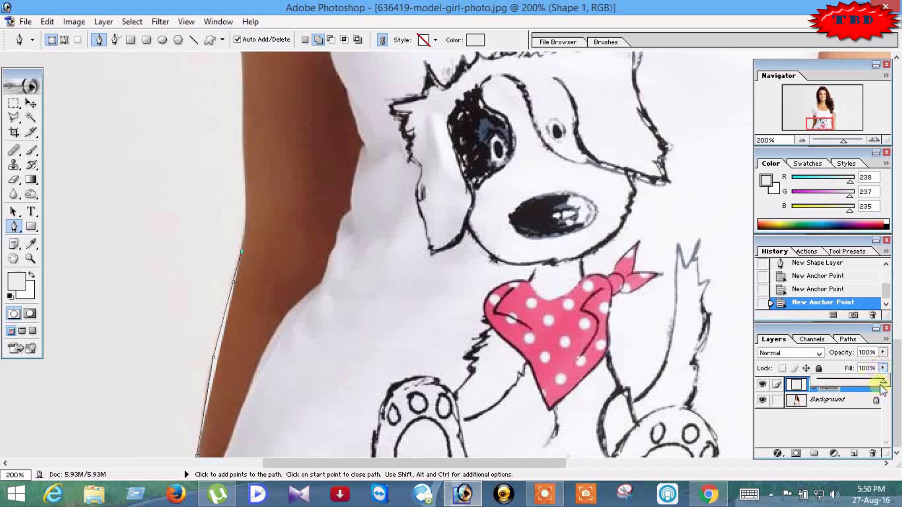
left_click_drag(885, 383, 797, 381)
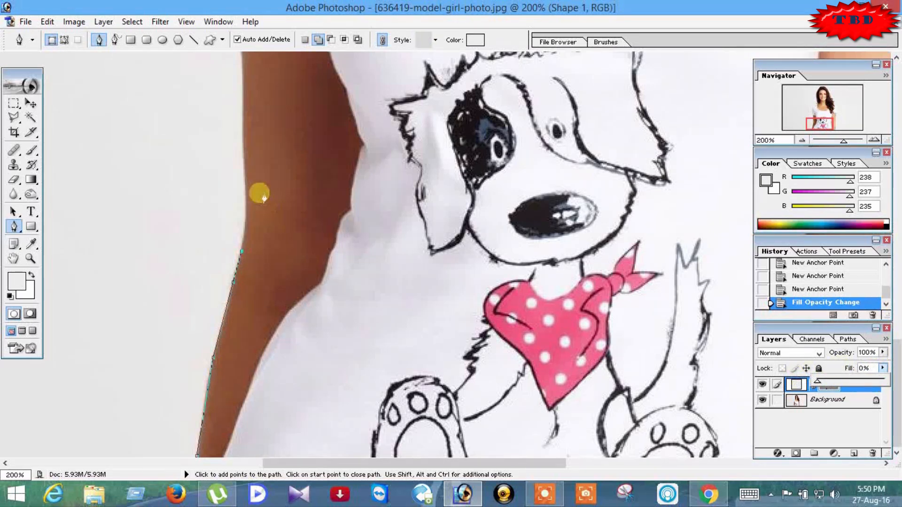
- Continue the pen path upward from the elbow along the outer edge of the arm
left_click_drag(246, 215, 245, 182)
left_click(244, 137)
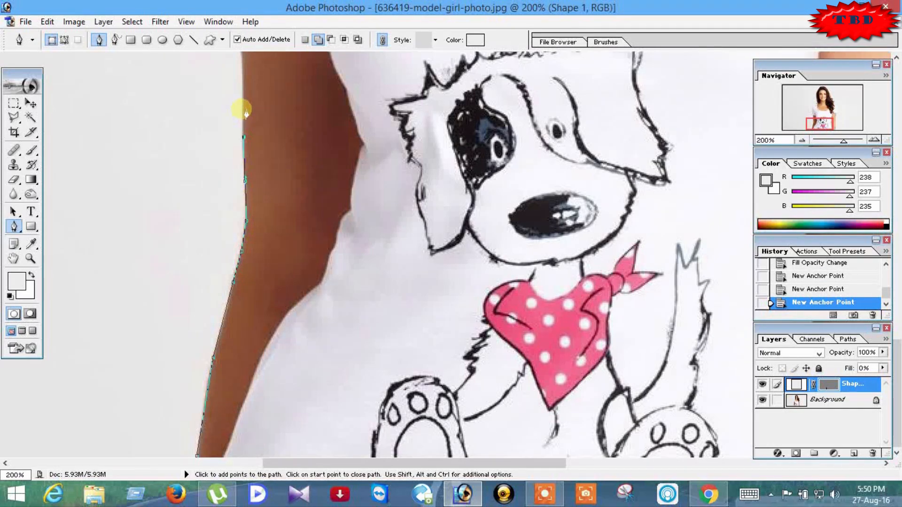
left_click(243, 64)
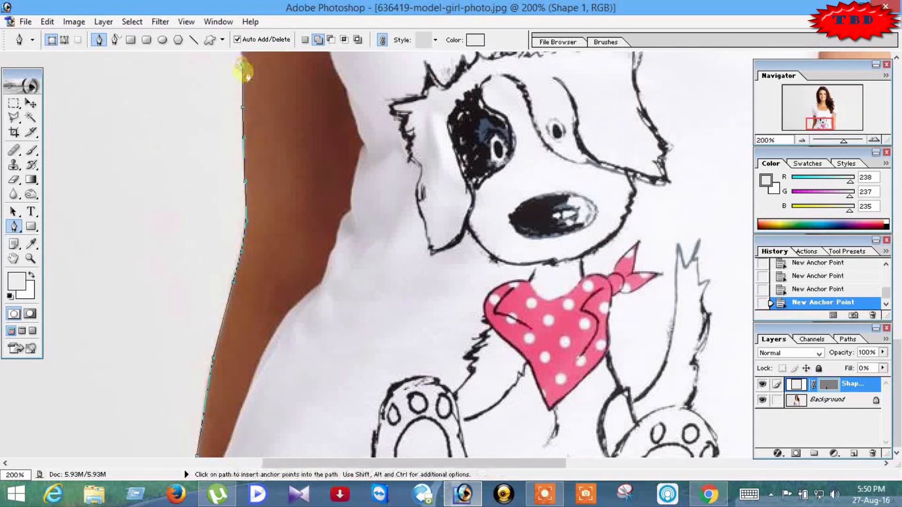
- Continue the pen path up the arm to the T-shirt sleeve and along its hem to the outer corner
key("space")
left_click_drag(282, 149, 306, 310)
left_click_drag(316, 265, 316, 325)
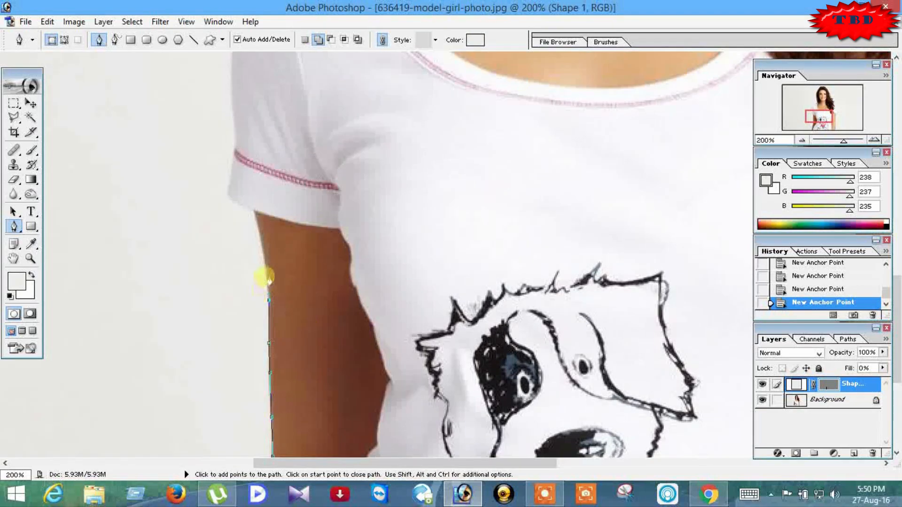
left_click(266, 272)
left_click(258, 228)
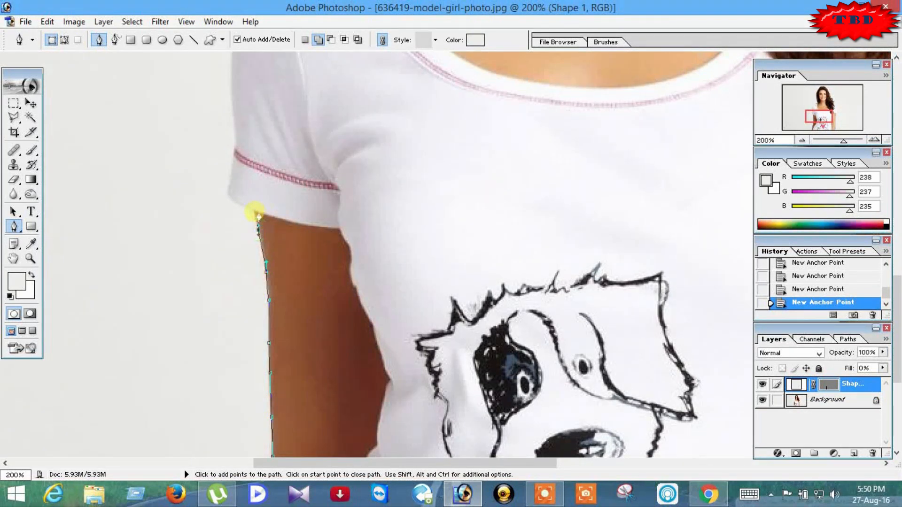
left_click(246, 206)
left_click(240, 203)
left_click(233, 200)
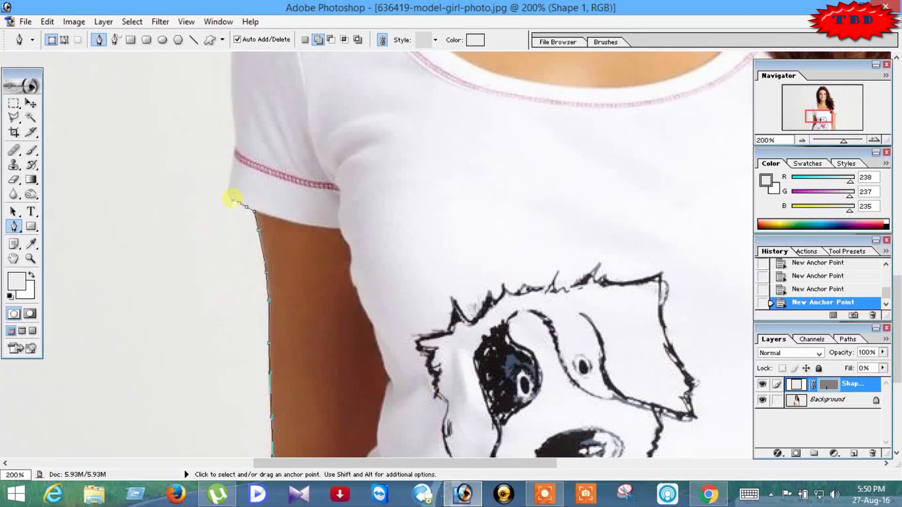
- Continue the pen path around the outer corner of the sleeve hem and up to the pink stitching
key("ctrl+plus")
left_click_drag(182, 217, 311, 392)
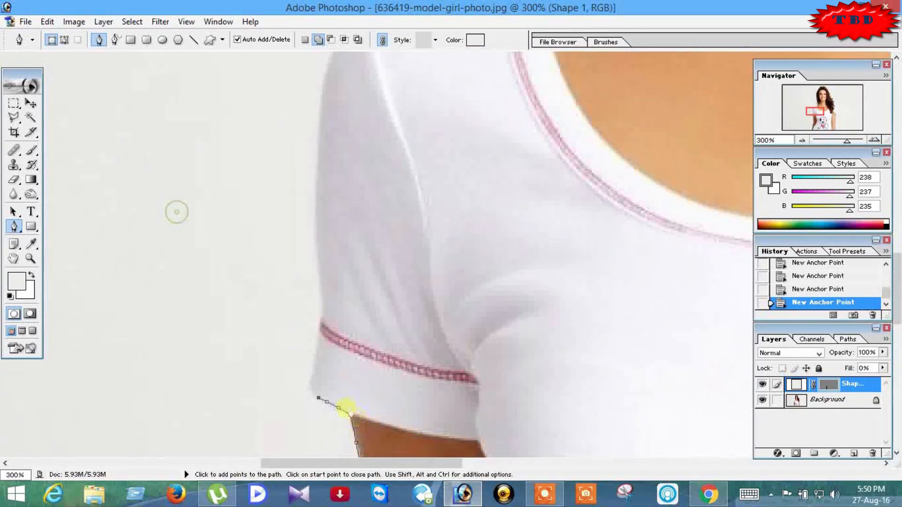
left_click(311, 391)
left_click(311, 381)
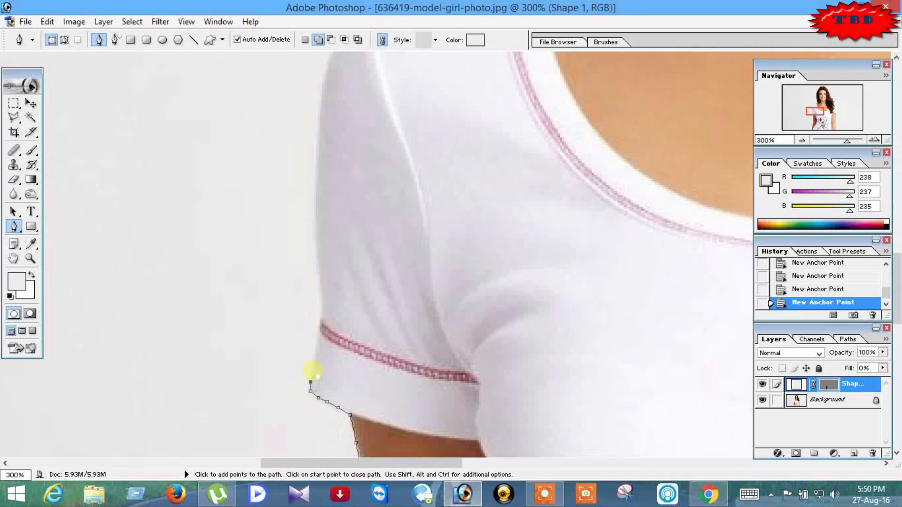
left_click(313, 370)
left_click(314, 360)
left_click(317, 350)
left_click(320, 335)
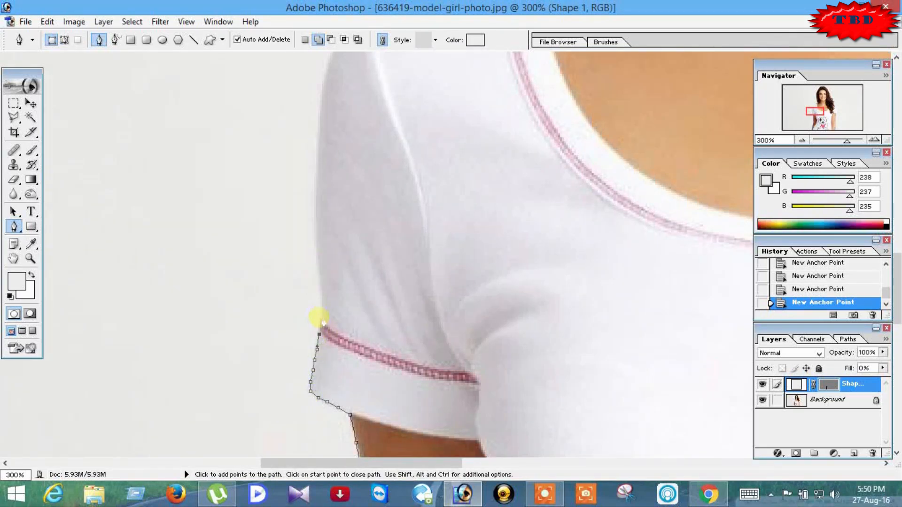
- Extend the pen path from the pink stitching up the outer edge of the T-shirt sleeve
left_click_drag(321, 315, 321, 303)
left_click(317, 268)
left_click(315, 223)
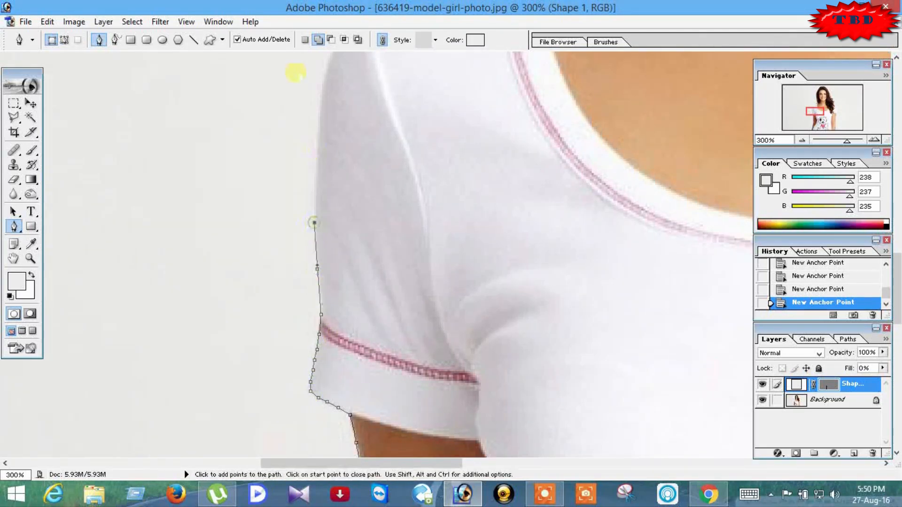
left_click(315, 164)
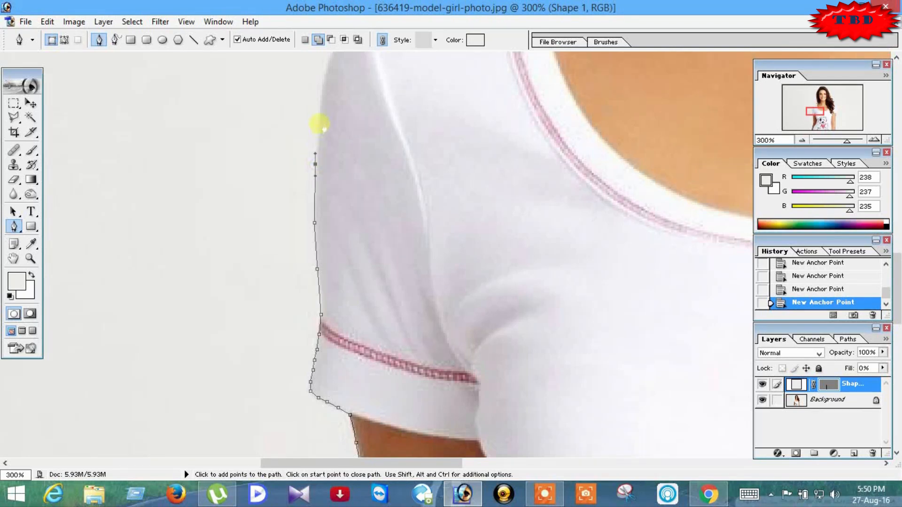
left_click(320, 123)
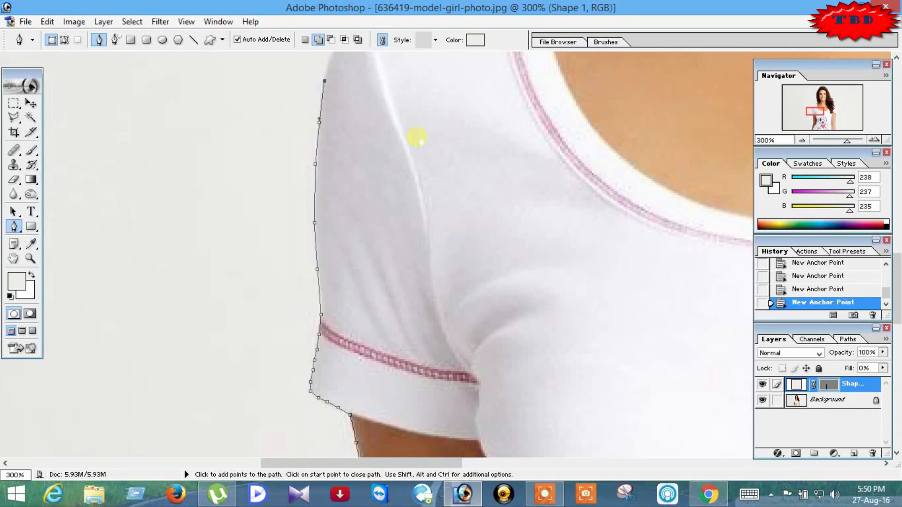
- Trace the pen path with curved points over the rounded shoulder and along the shirt's top edge toward the neck
left_click_drag(417, 137, 412, 419)
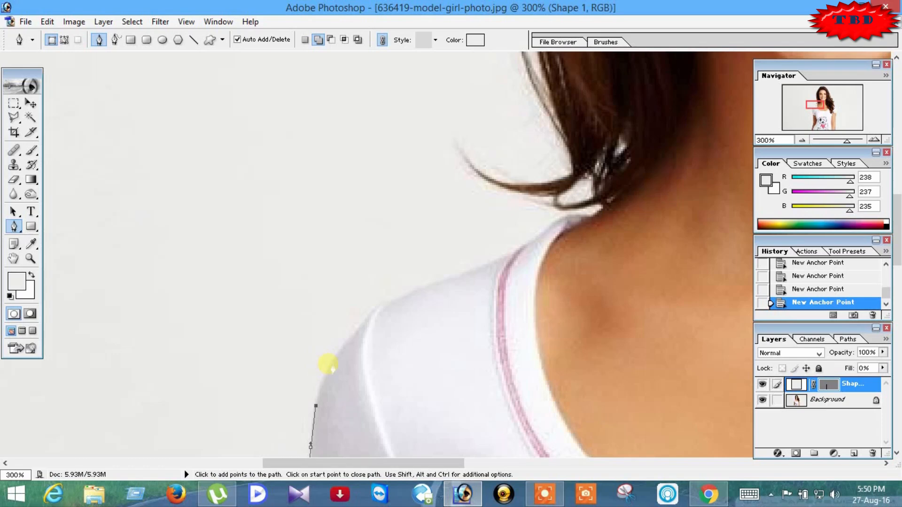
left_click_drag(332, 363, 342, 348)
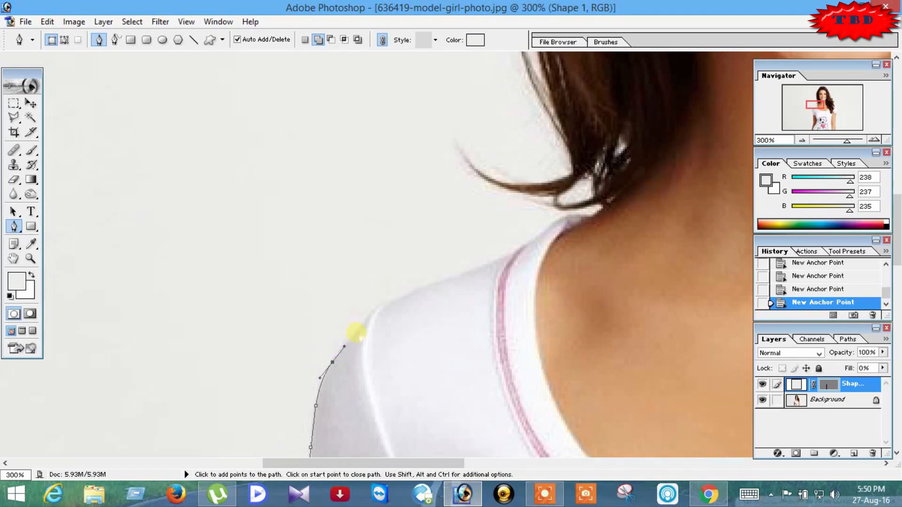
left_click(356, 333)
left_click_drag(388, 303, 400, 297)
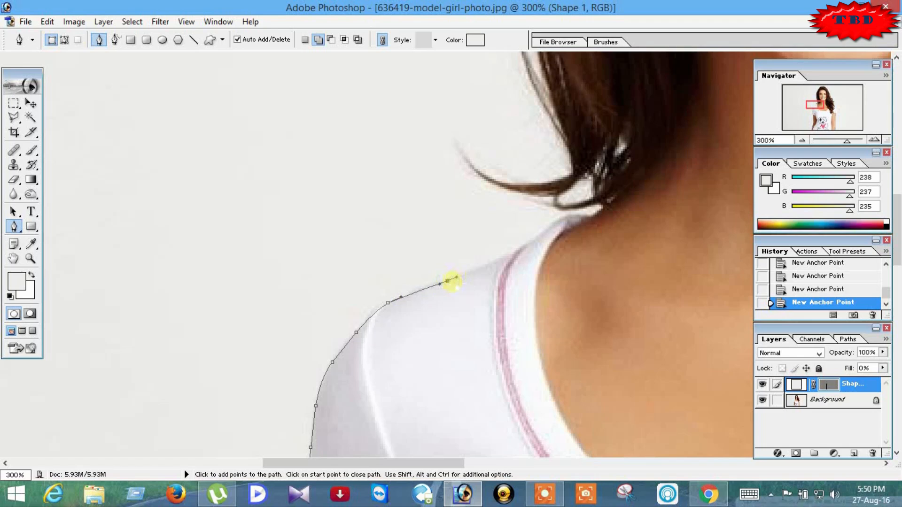
left_click(500, 261)
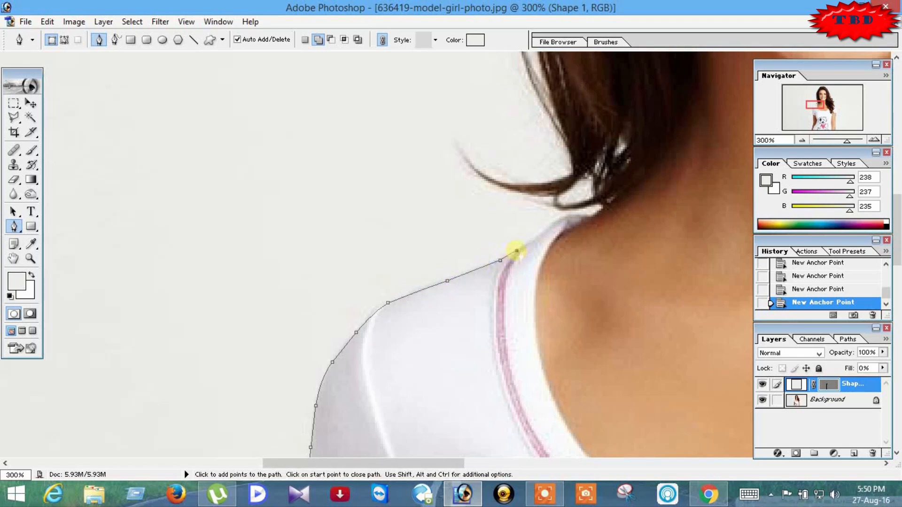
left_click(526, 245)
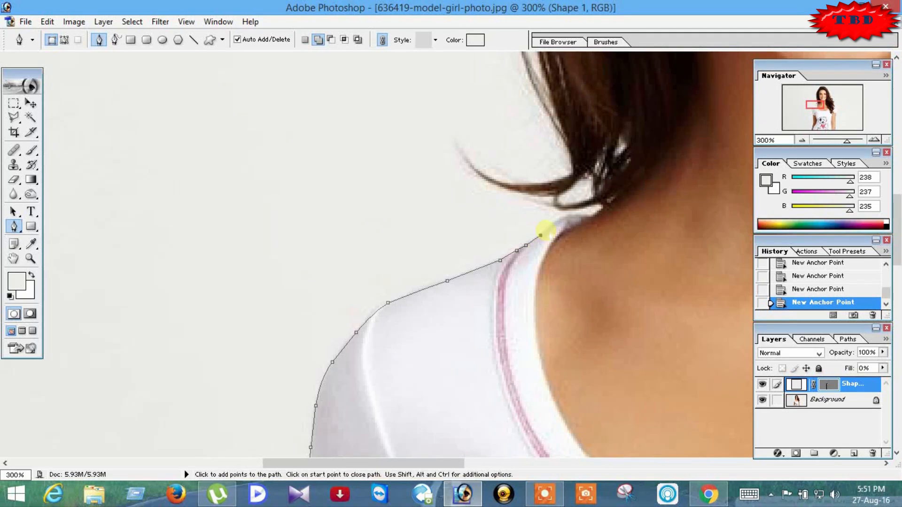
left_click(549, 227)
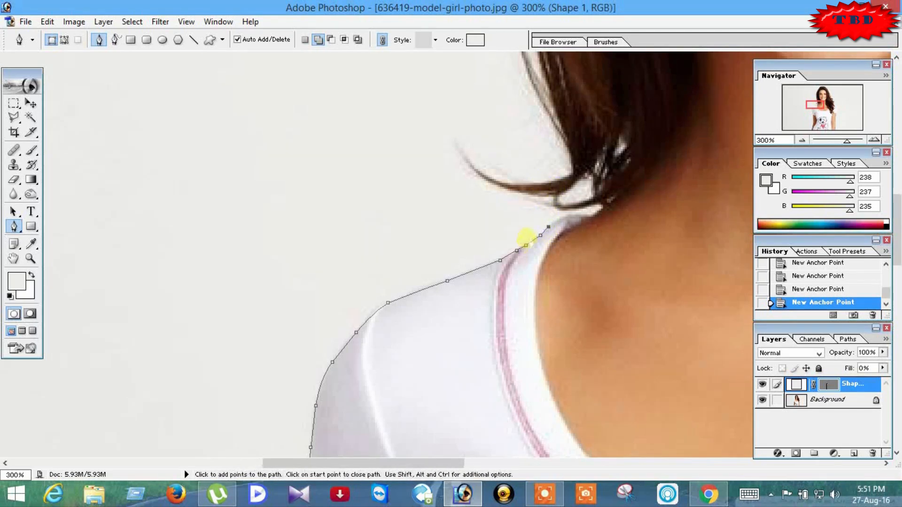
- Route the pen path loosely around the flicked-out hair curl and up the background beside the long hair
left_click(457, 206)
left_click(419, 158)
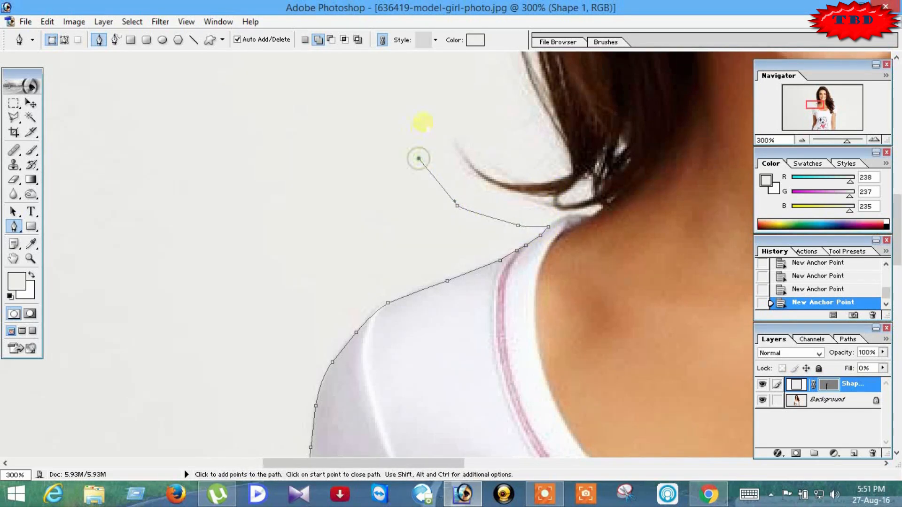
left_click(427, 117)
key("space")
left_click_drag(477, 141, 493, 406)
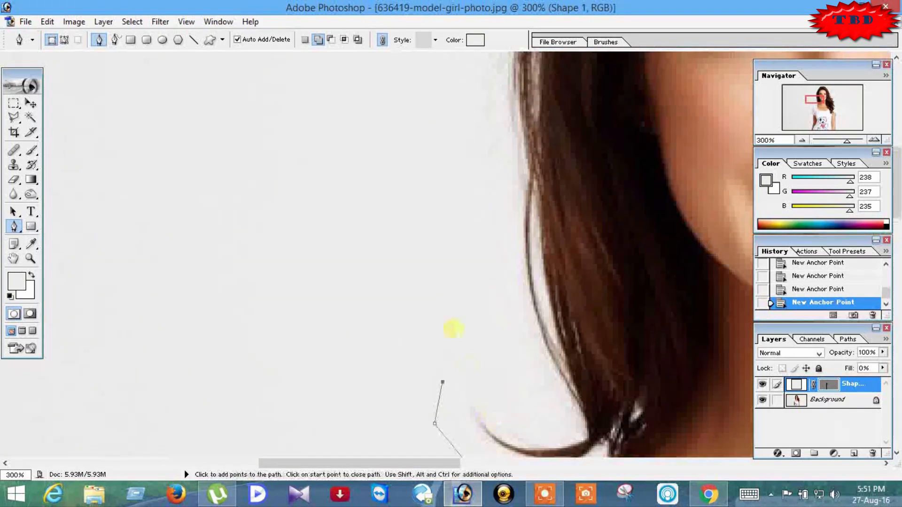
left_click_drag(460, 289, 463, 246)
left_click_drag(464, 113, 463, 100)
- Continue the pen path up beside the face and curve it toward the crown, leaving a margin around the stray hairs
key("space")
left_click_drag(478, 136, 482, 384)
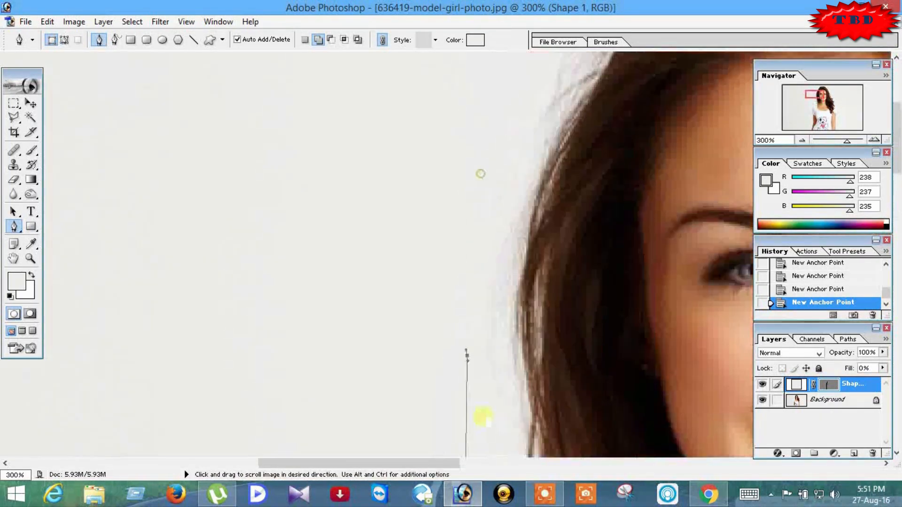
left_click(456, 256)
left_click(458, 165)
left_click(470, 114)
key("space")
left_click_drag(470, 114, 406, 334)
left_click(439, 241)
left_click_drag(473, 171, 484, 157)
left_click_drag(512, 125, 545, 94)
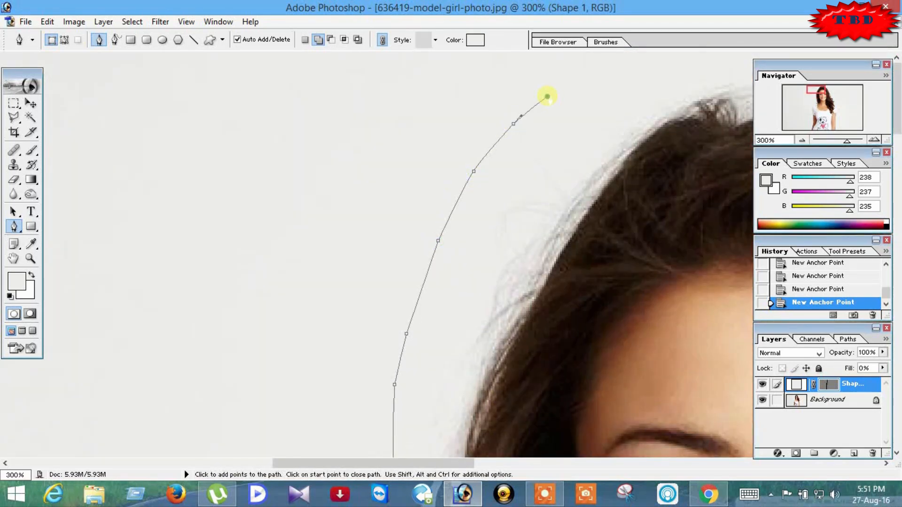
- Carry the pen path over the top of the head and start down its other side, clear of the hair
key("space")
left_click_drag(709, 195, 378, 298)
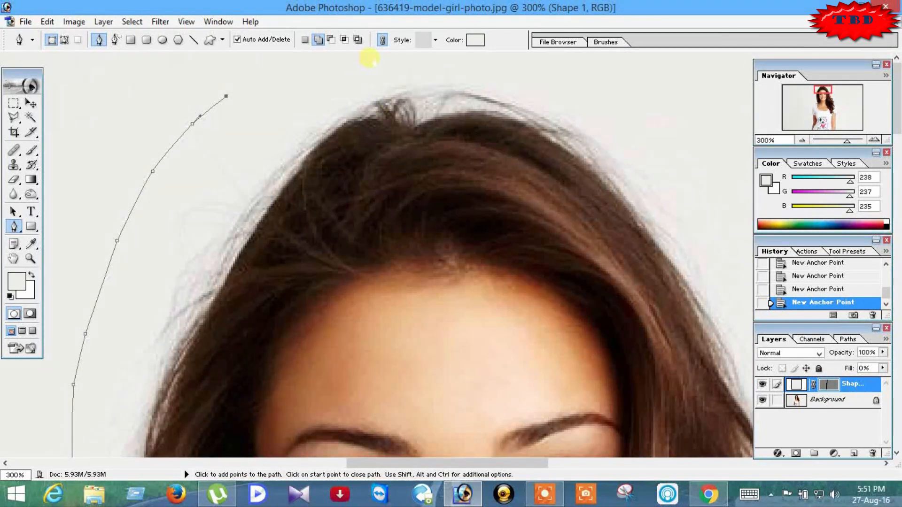
left_click(370, 57)
left_click(473, 55)
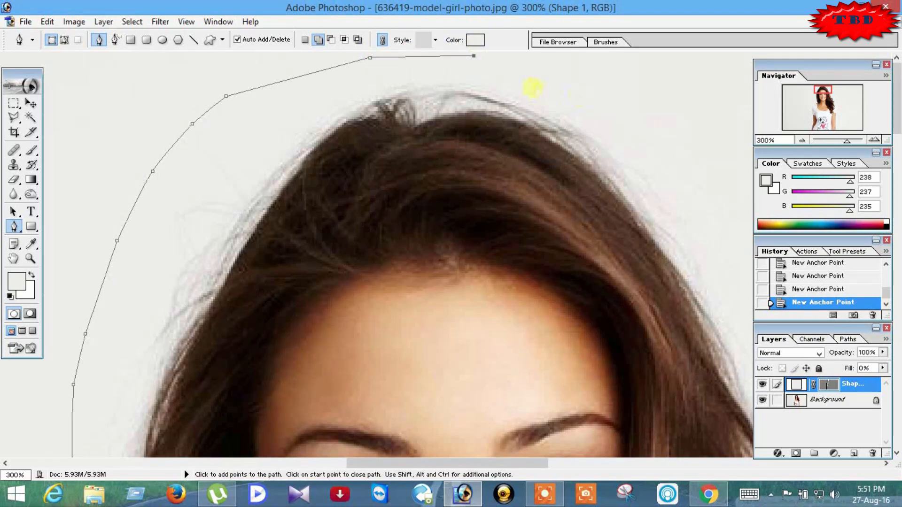
left_click_drag(671, 142, 684, 156)
left_click(713, 183)
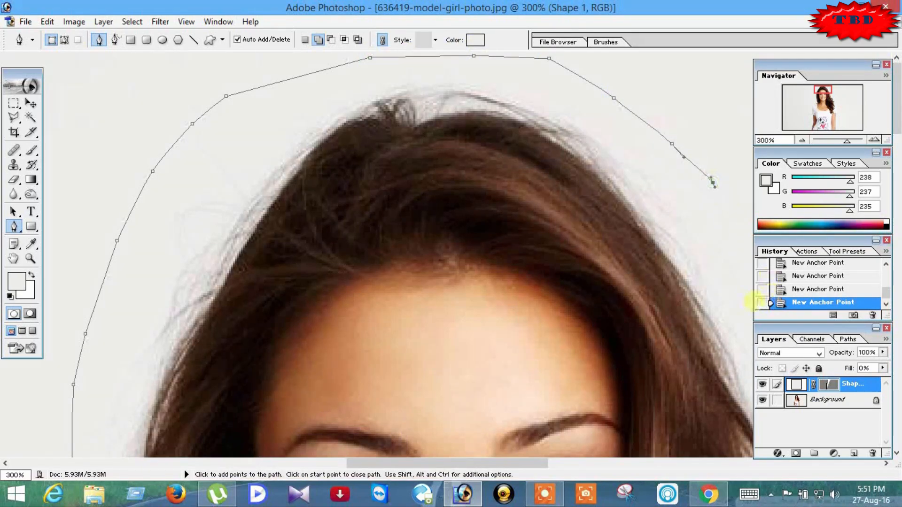
- Extend the pen path down the background beside the hair on the far side of the face
key("space")
left_click_drag(724, 313, 472, 92)
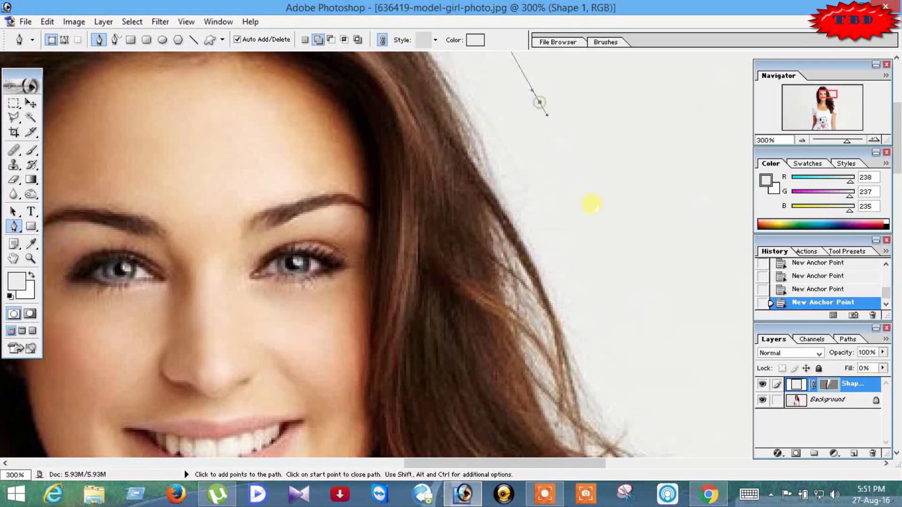
left_click_drag(591, 207, 596, 220)
left_click(631, 337)
right_click(667, 493)
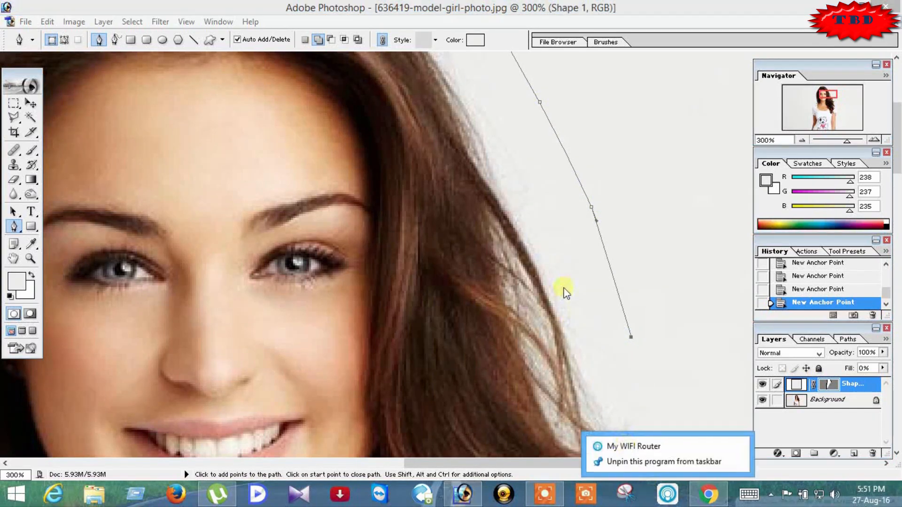
left_click(564, 288)
- Continue the pen path diagonally down around the outward-flicking curls below chin level, keeping it outside the hair
key("space")
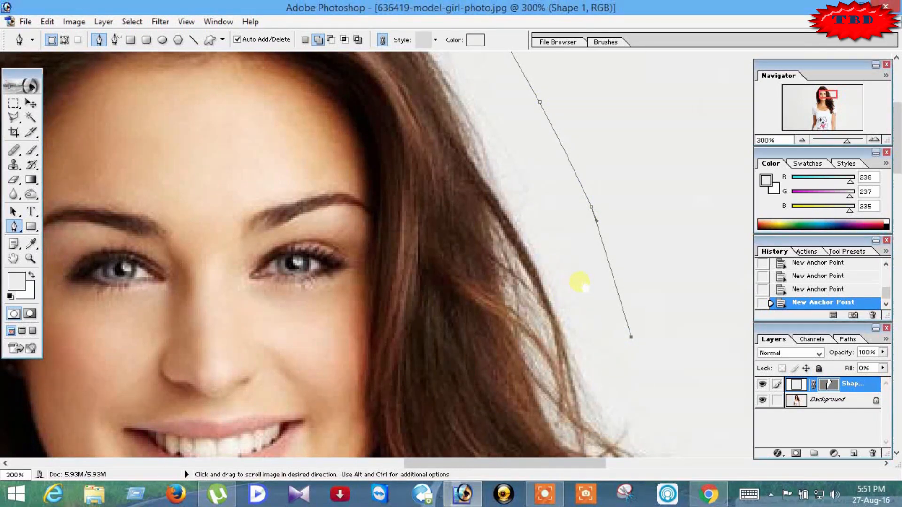
left_click_drag(597, 308, 457, 104)
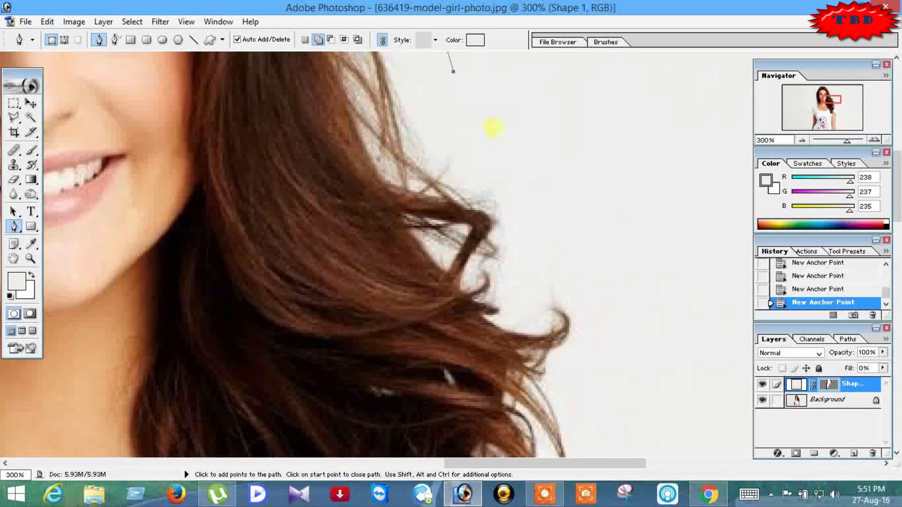
left_click_drag(496, 129, 506, 137)
left_click(621, 315)
left_click(632, 379)
key("space")
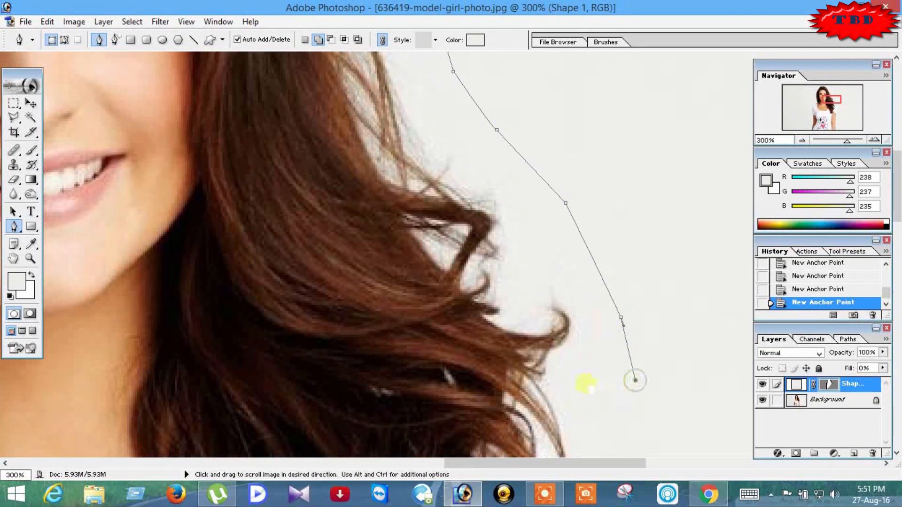
left_click_drag(582, 385, 529, 138)
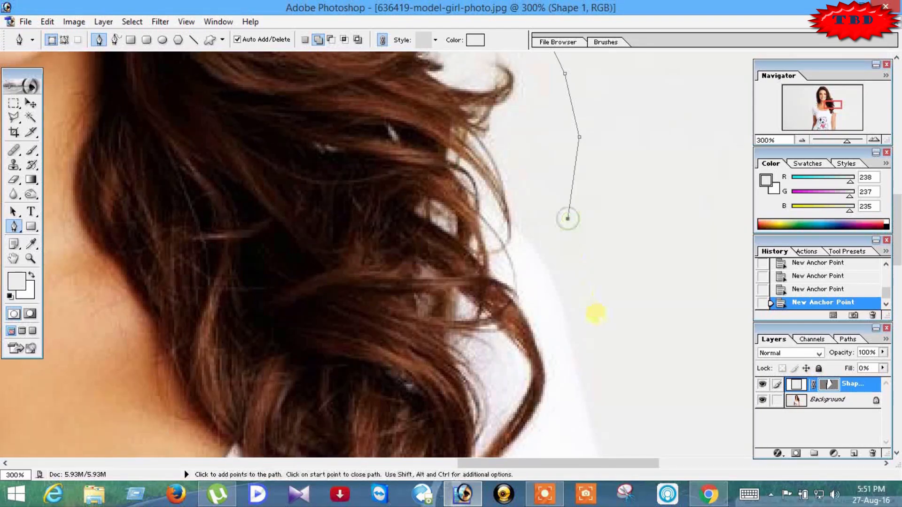
left_click_drag(596, 314, 598, 328)
key("space")
left_click_drag(600, 372, 560, 350)
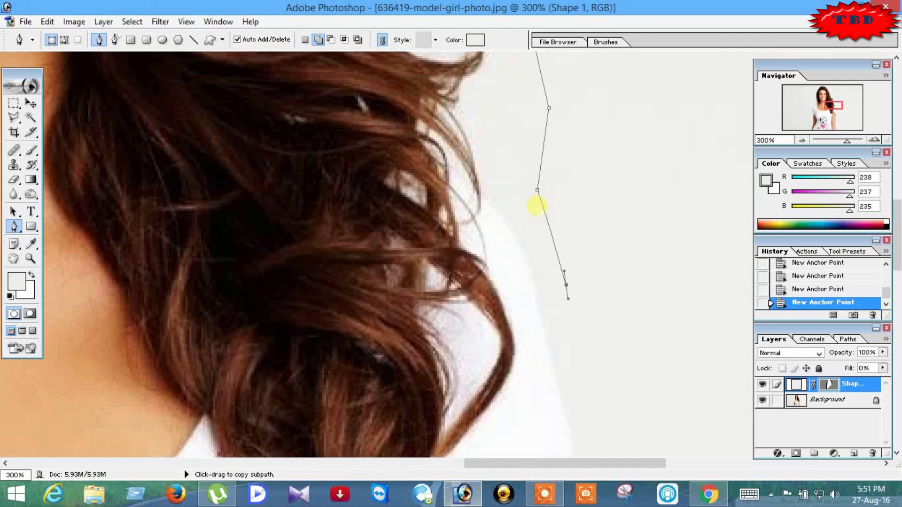
key("ctrl+alt+z")
key("ctrl+alt+z")
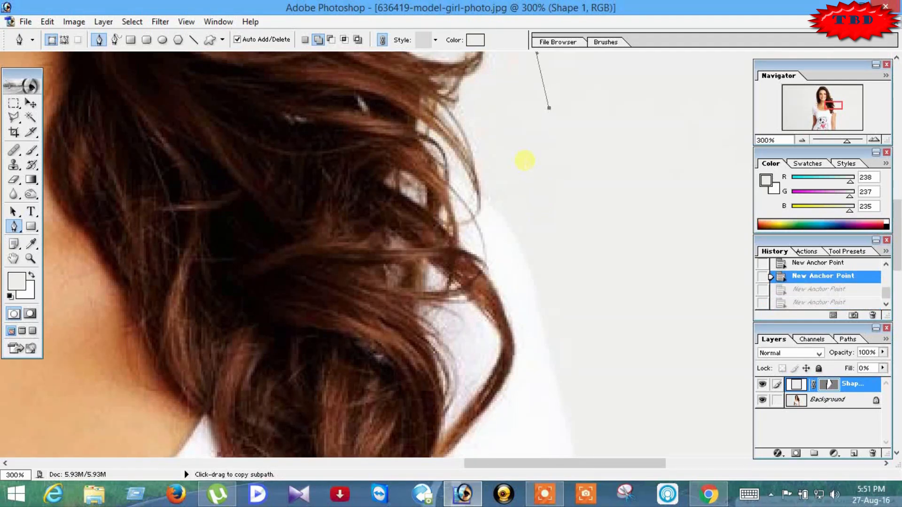
key("ctrl+alt+z")
- Bring the pen path in beside the lower curls to the second shoulder and down the shirt's outer edge
left_click(522, 82)
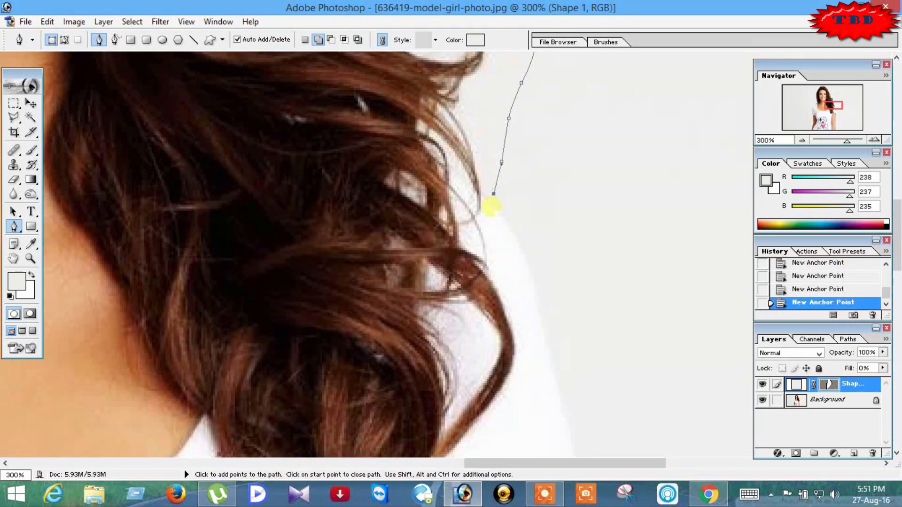
left_click(492, 207)
left_click_drag(536, 289, 547, 340)
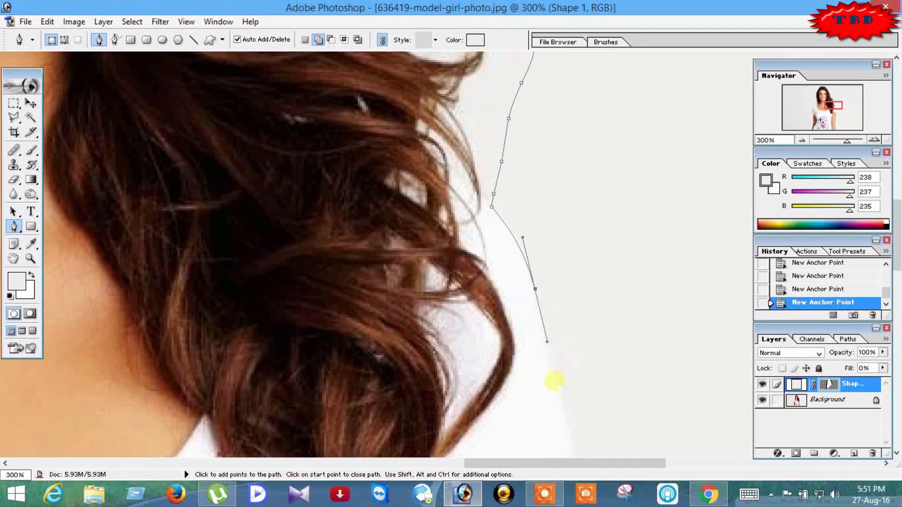
left_click(555, 382)
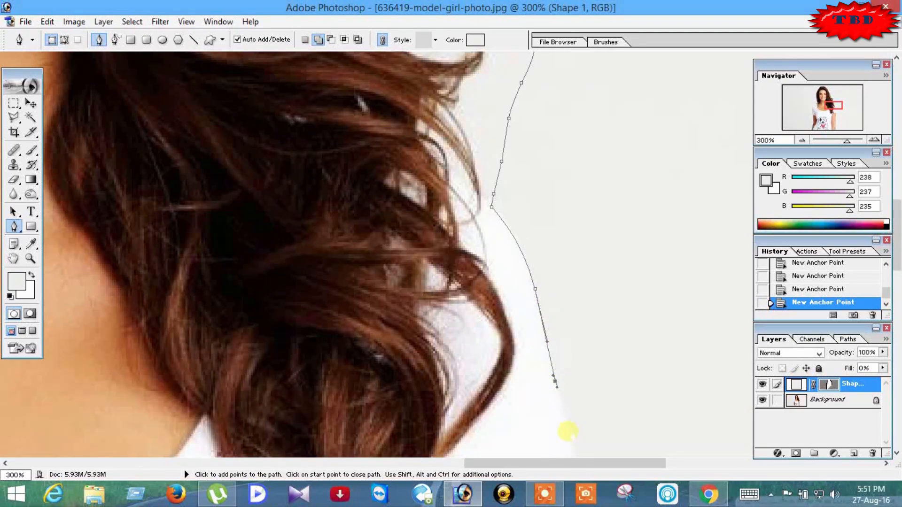
left_click(569, 429)
- Trace the pen path down the second sleeve's outer edge, around its hem corner and along the hem to the arm
left_click_drag(602, 440, 557, 139)
left_click_drag(532, 188, 539, 215)
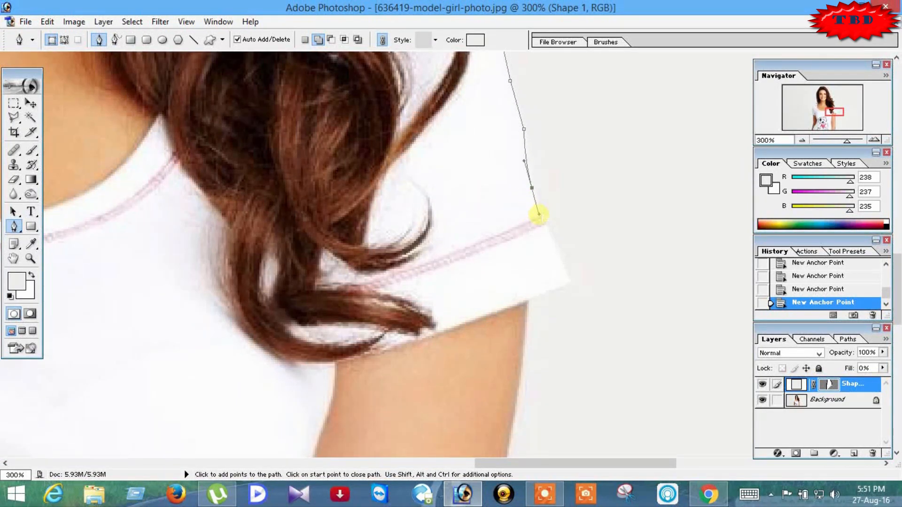
left_click(545, 230)
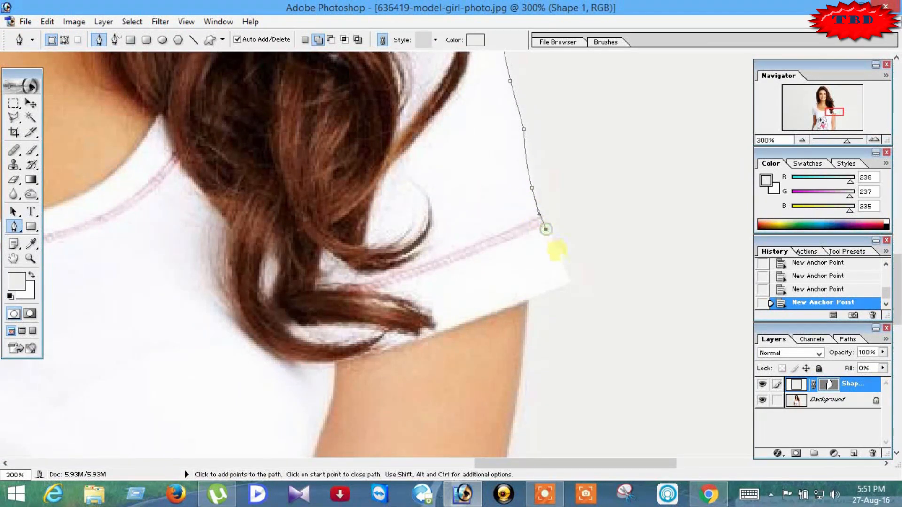
left_click(569, 282)
left_click(527, 299)
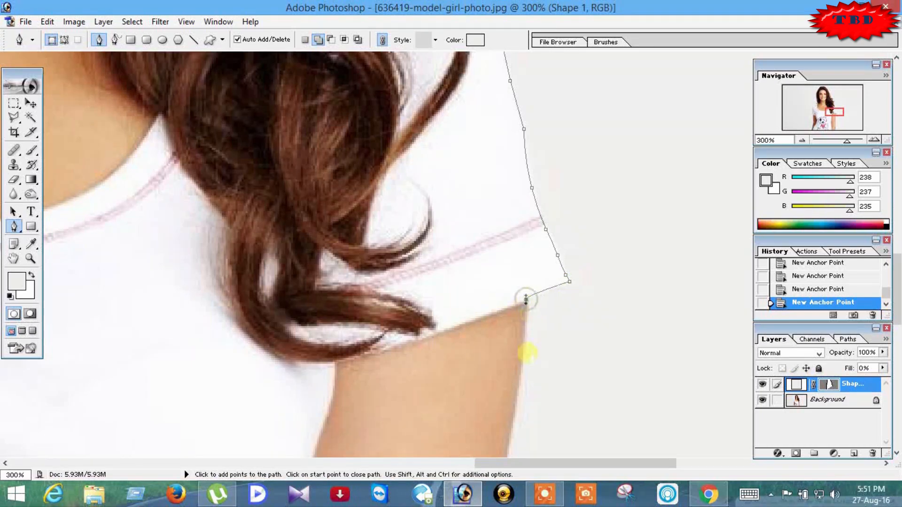
- Extend the pen path from the sleeve hem down the outer edge of the upper arm
left_click_drag(523, 363, 520, 386)
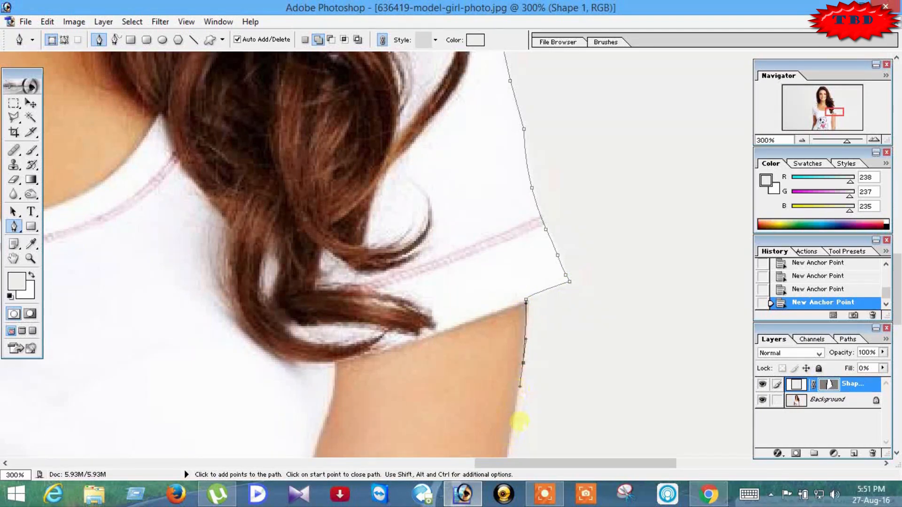
left_click_drag(520, 425, 548, 189)
left_click(527, 273)
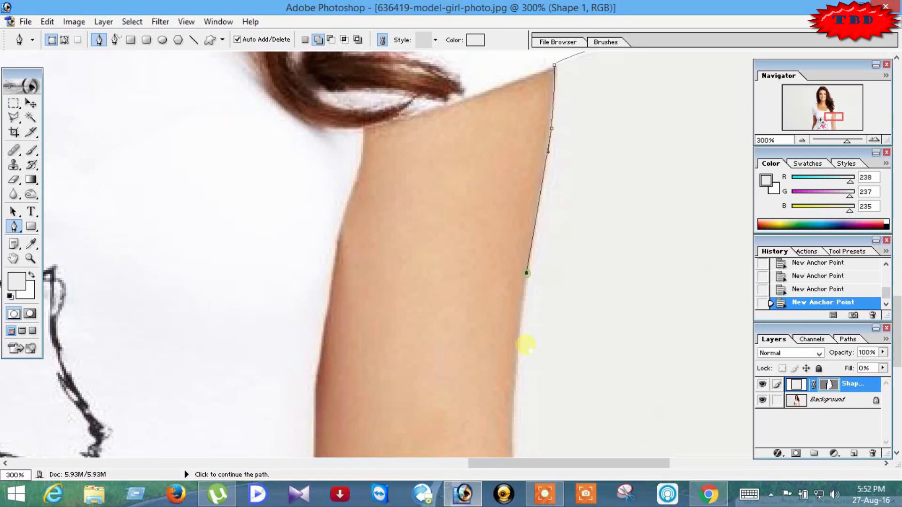
- Undo the anchor point misplaced inside the arm and add a curved point on the arm's outer edge above the elbow
scroll(511, 446, "down", 6)
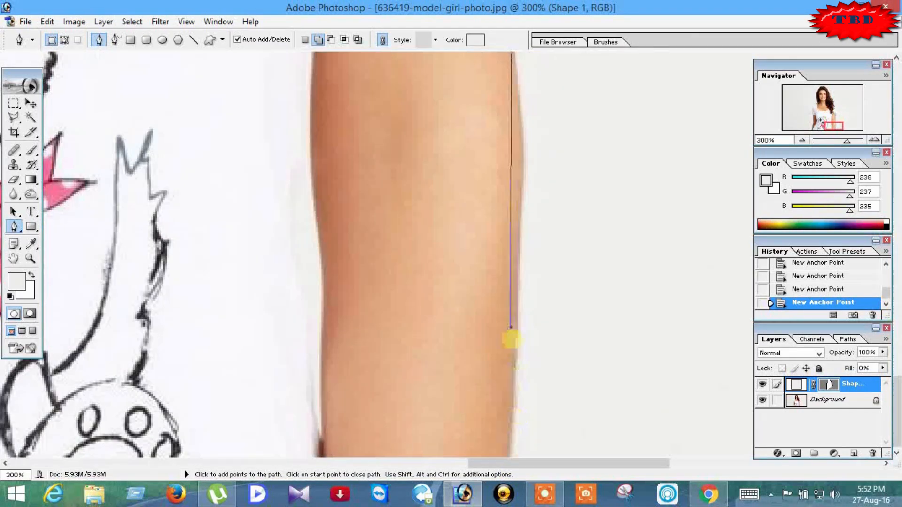
left_click(500, 258)
scroll(513, 243, "up", 5)
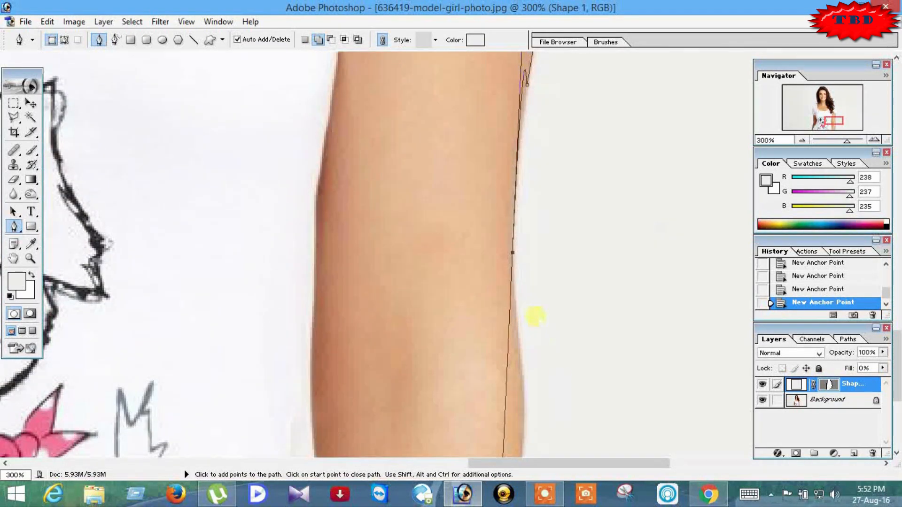
key("ctrl+z")
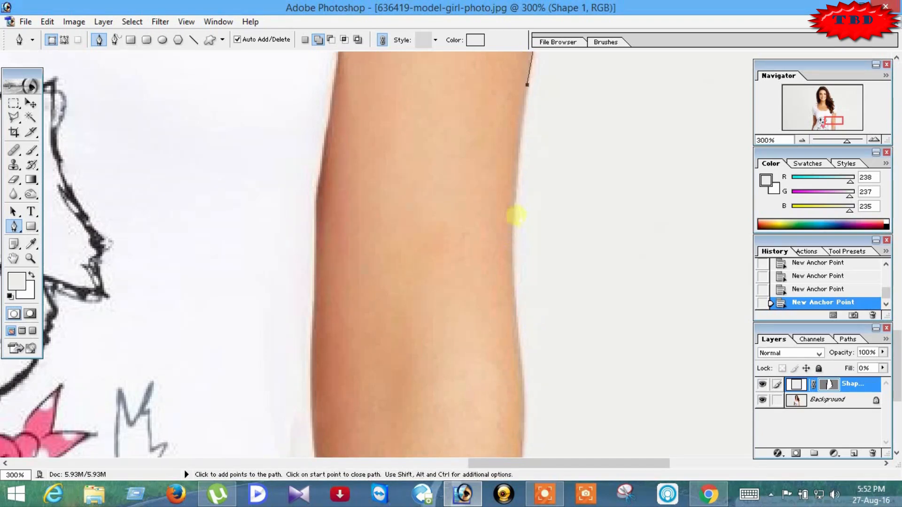
left_click_drag(512, 220, 517, 240)
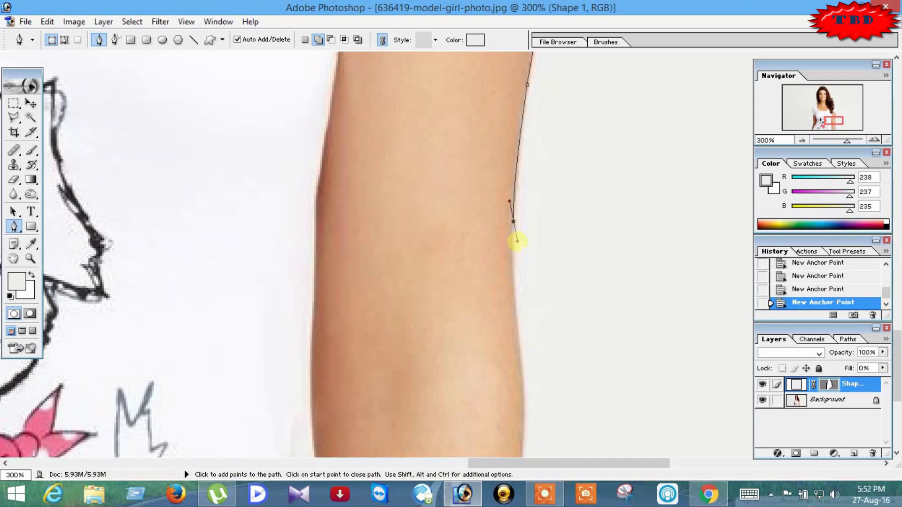
left_click_drag(521, 356, 531, 397)
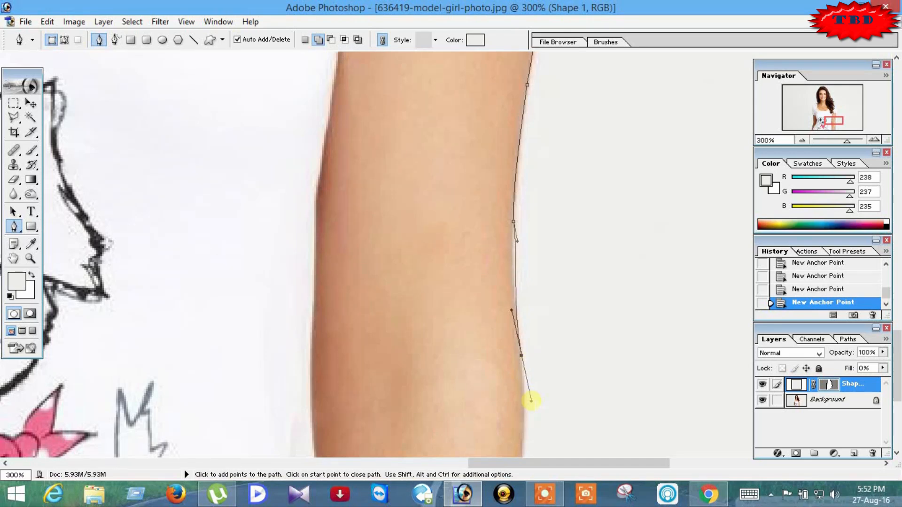
left_click_drag(586, 332, 566, 199)
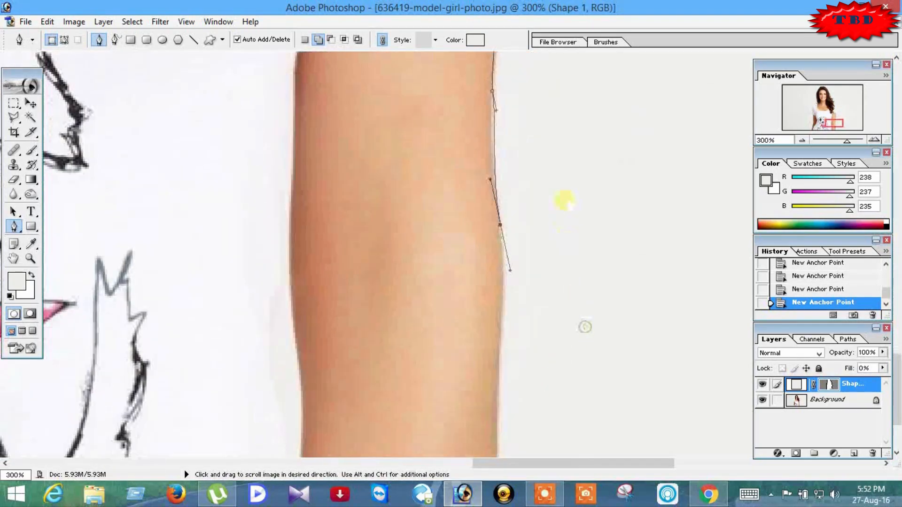
left_click(499, 327)
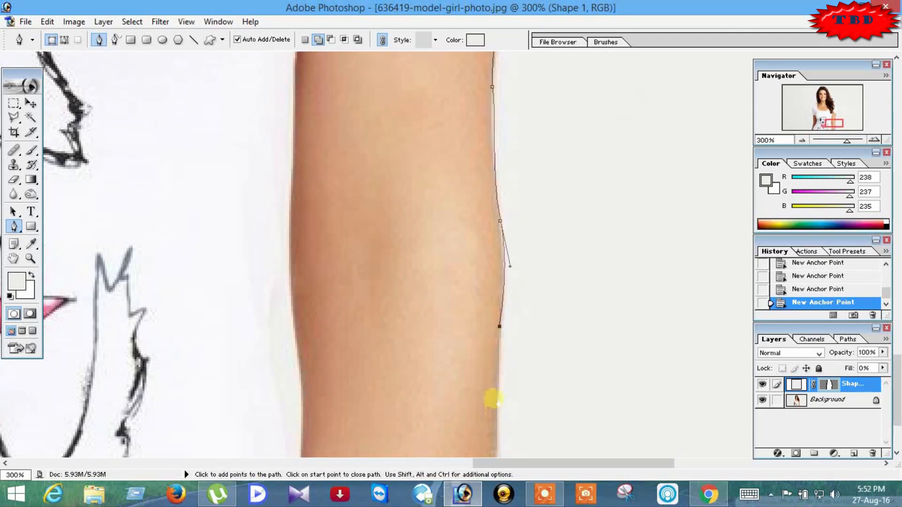
left_click_drag(496, 390, 494, 403)
key("ctrl+z")
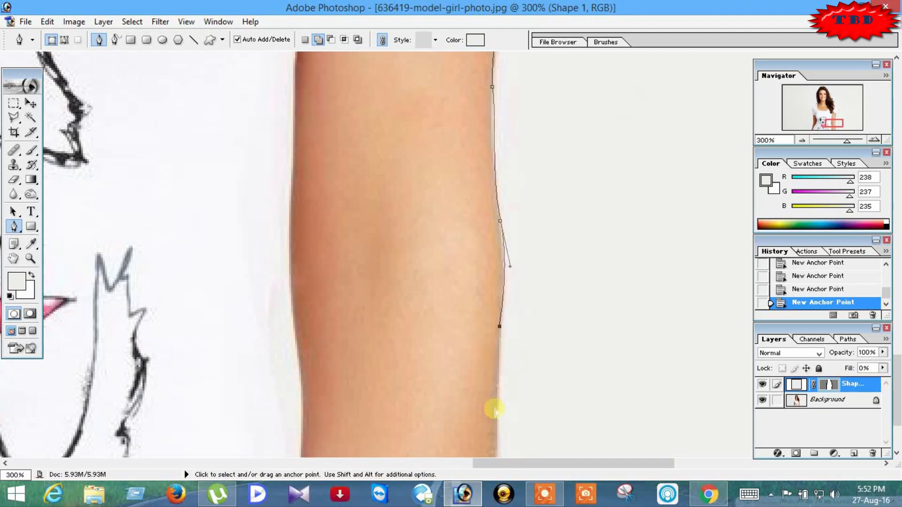
key("ctrl+alt+z")
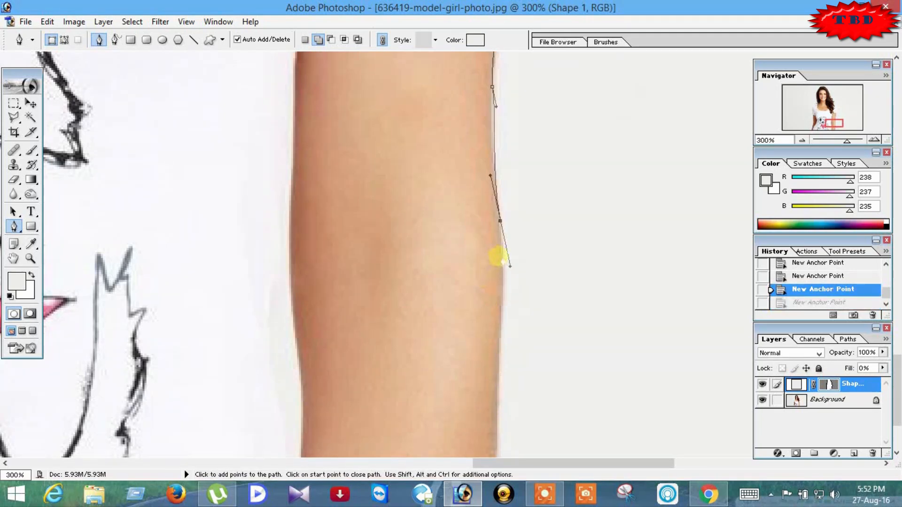
key("ctrl+alt+z")
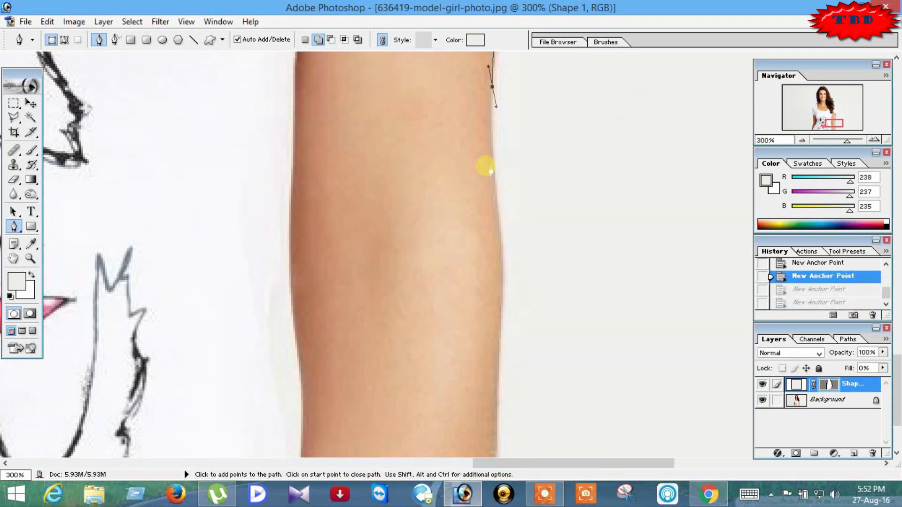
- Trace the pen path with closely spaced points around the elbow and down the forearm's outer edge to the photo's bottom
left_click(492, 142)
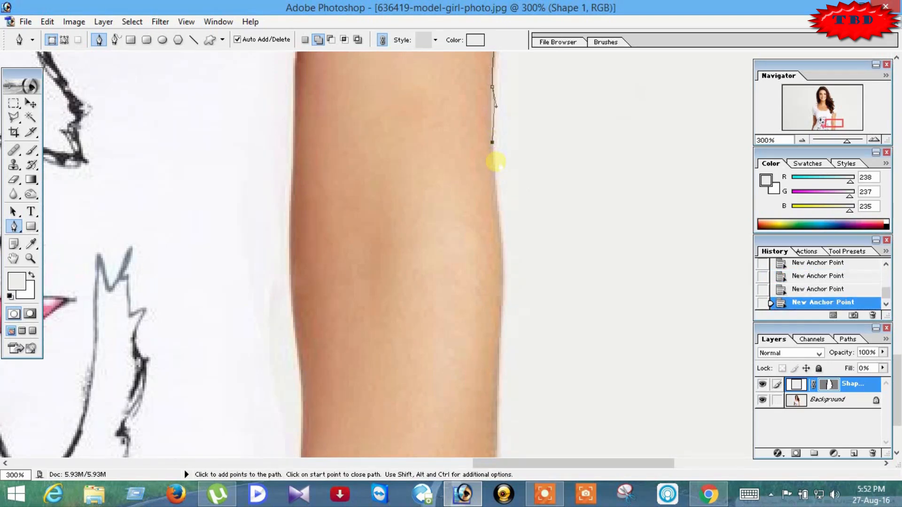
key("ctrl+z")
key("ctrl+z")
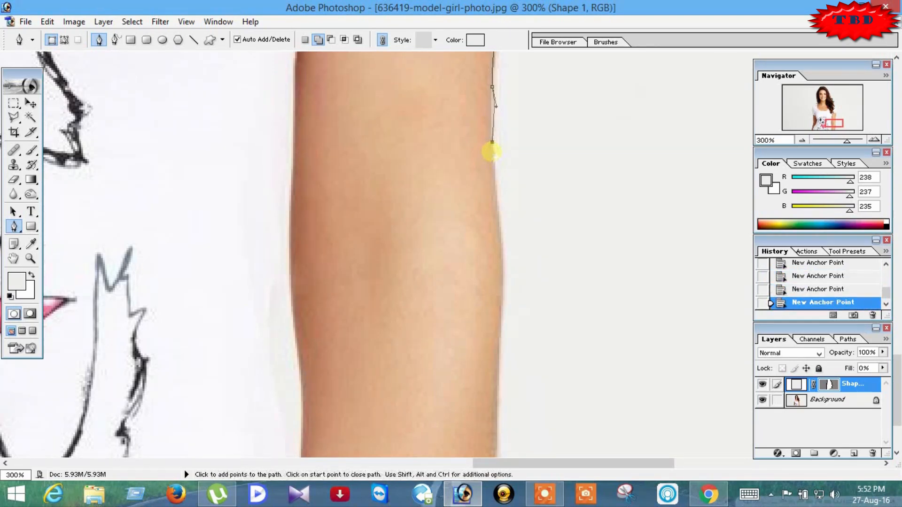
left_click(492, 152)
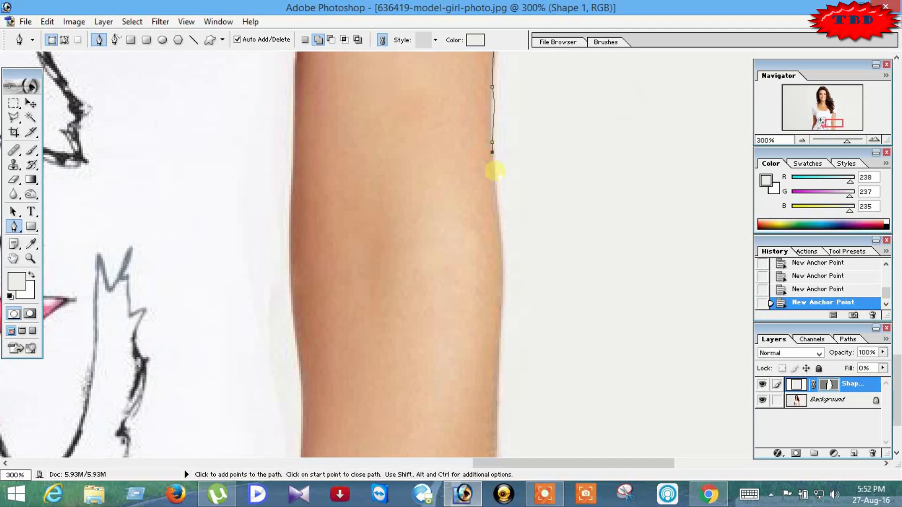
left_click(500, 221)
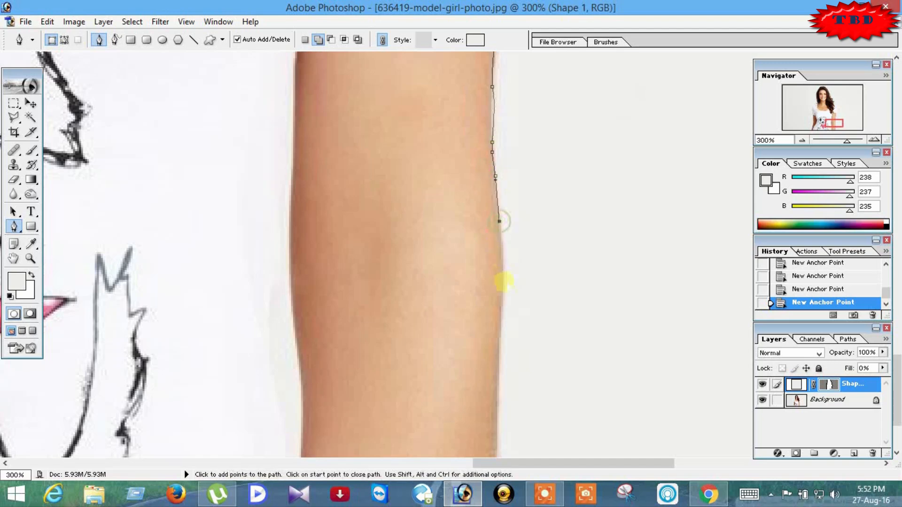
left_click(503, 286)
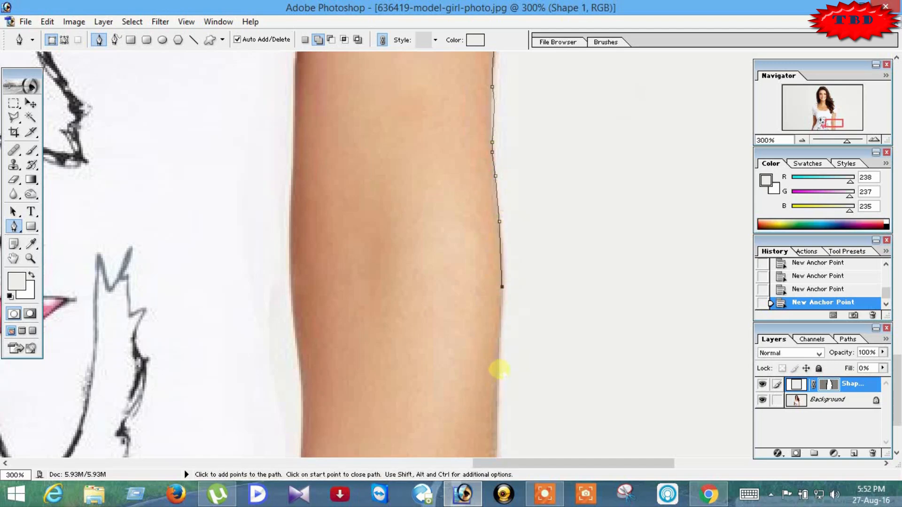
left_click(501, 369)
left_click_drag(512, 368, 520, 129)
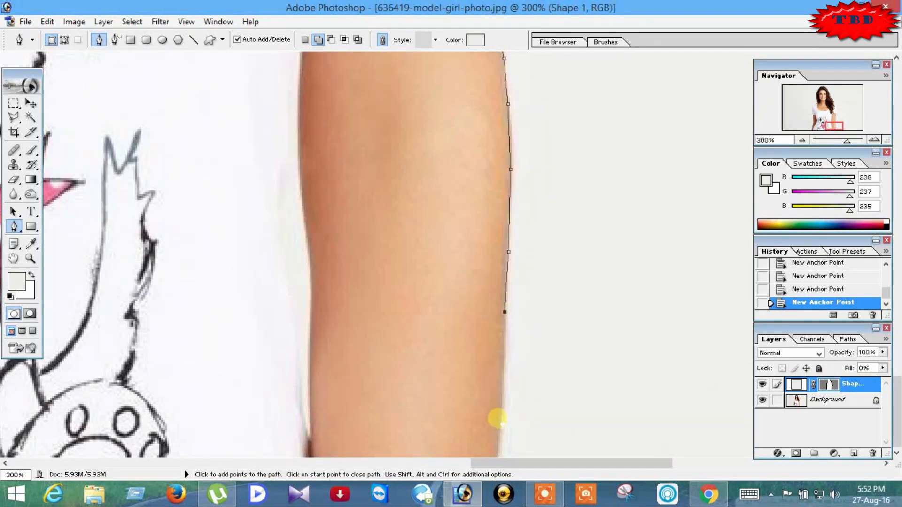
left_click(497, 454)
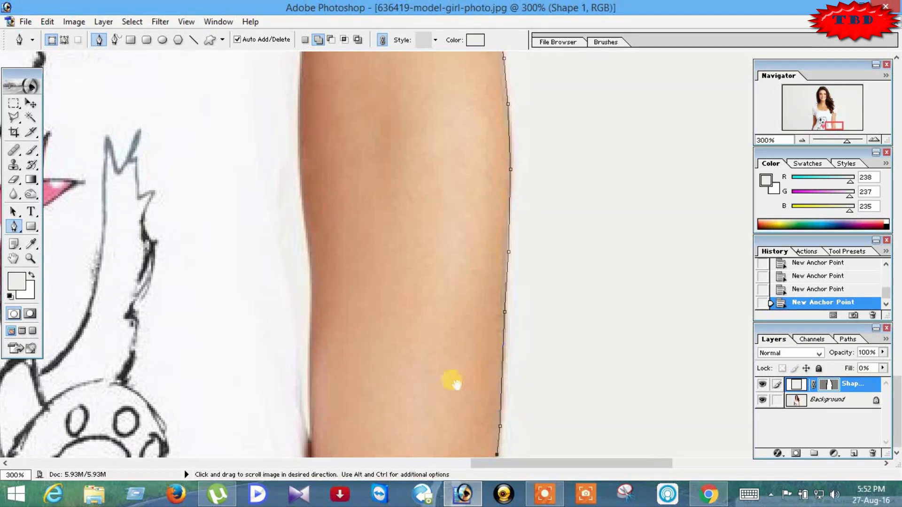
- Close the pen path along the photo's bottom edge at its starting point on the opposite arm
left_click_drag(397, 389, 713, 292)
left_click_drag(426, 371, 662, 306)
left_click_drag(430, 365, 563, 335)
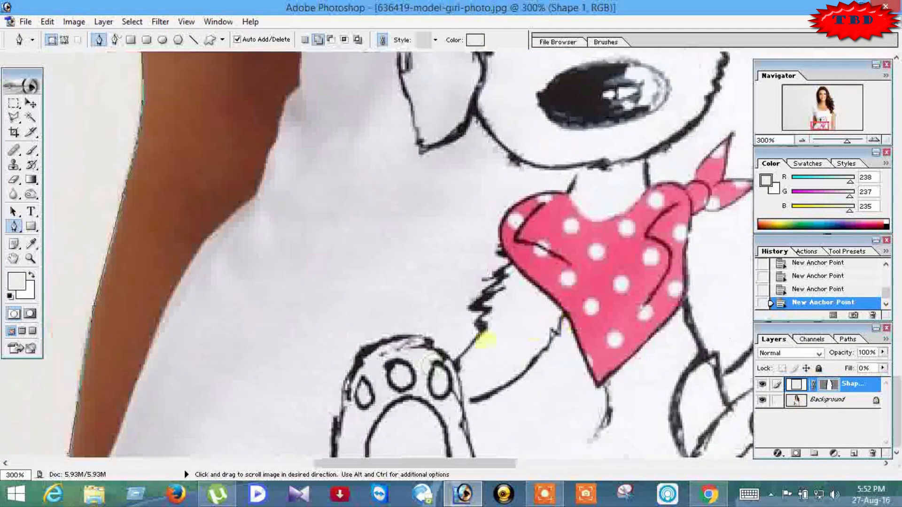
left_click_drag(343, 370, 597, 328)
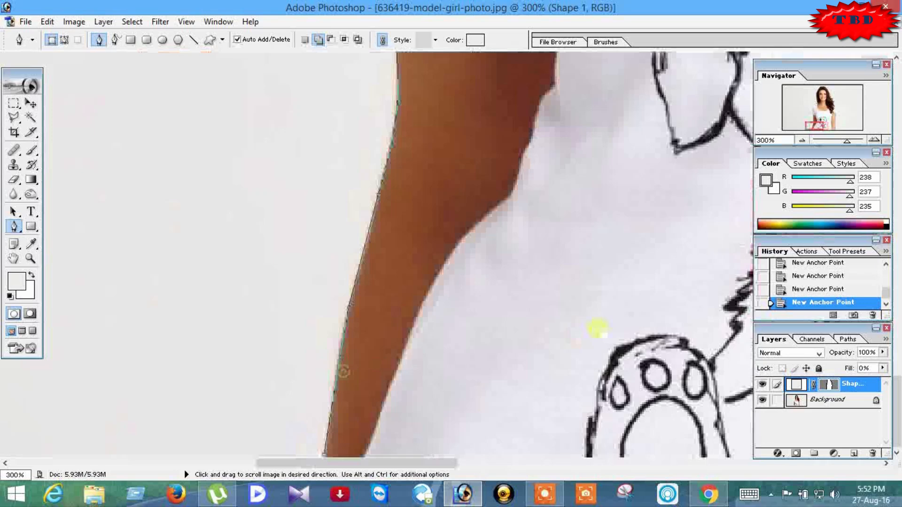
left_click(324, 455)
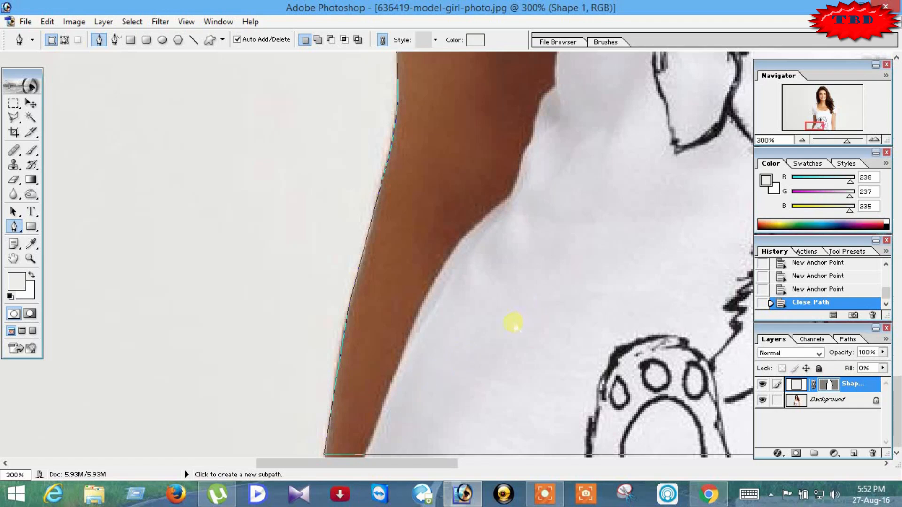
- Convert the closed outline around the whole woman into a selection
key("ctrl+minus")
key("ctrl+minus")
key("ctrl+minus")
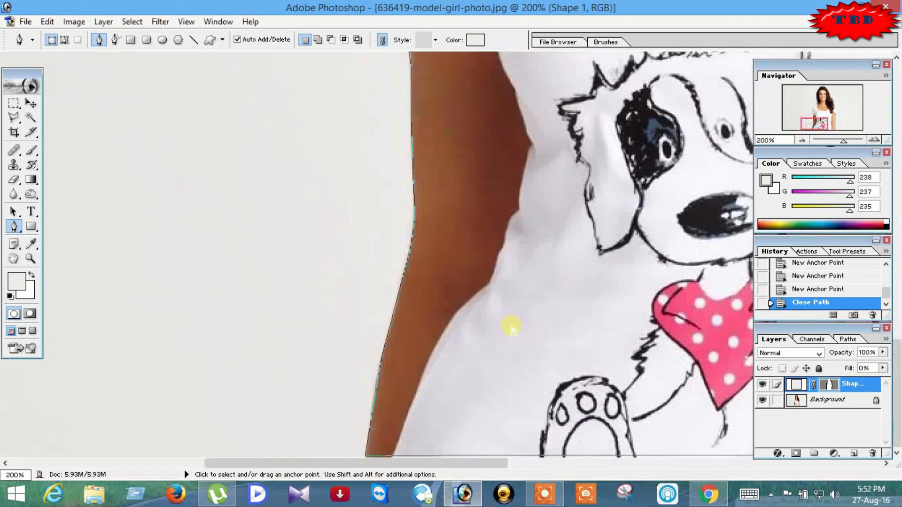
key("ctrl+minus")
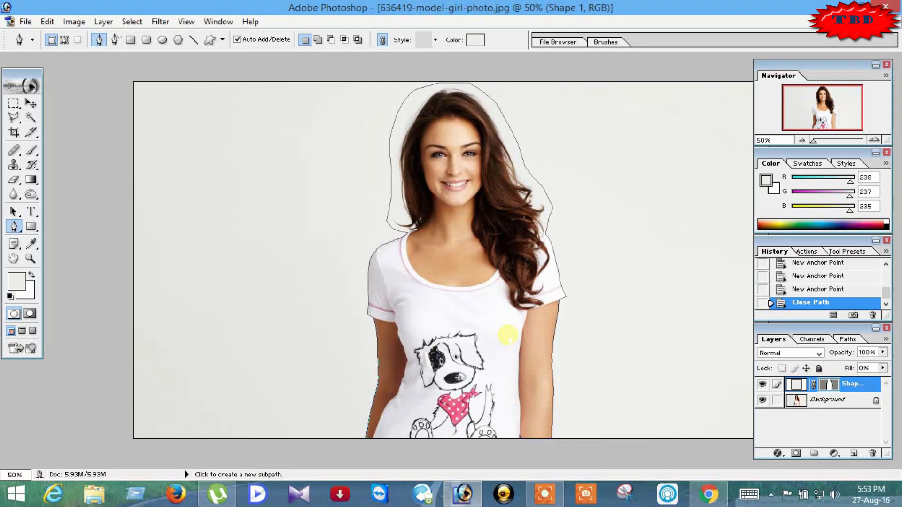
key("ctrl+Return")
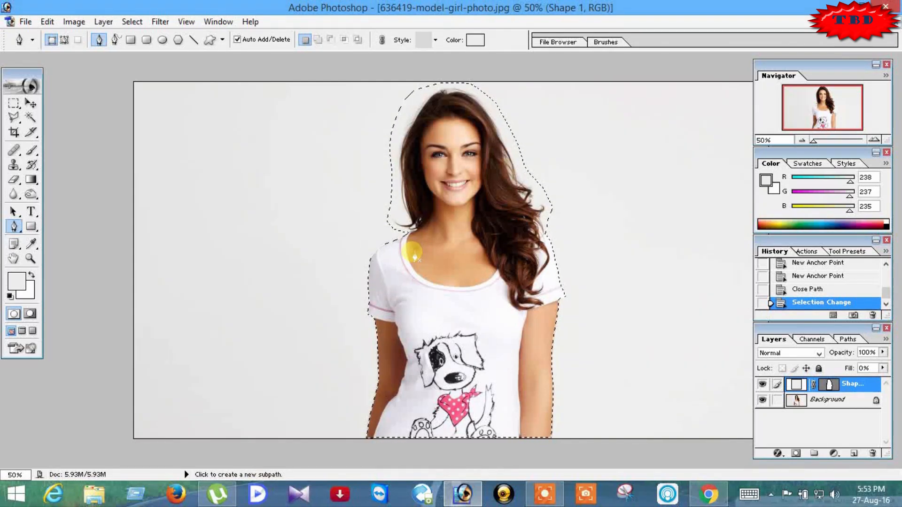
left_click(103, 22)
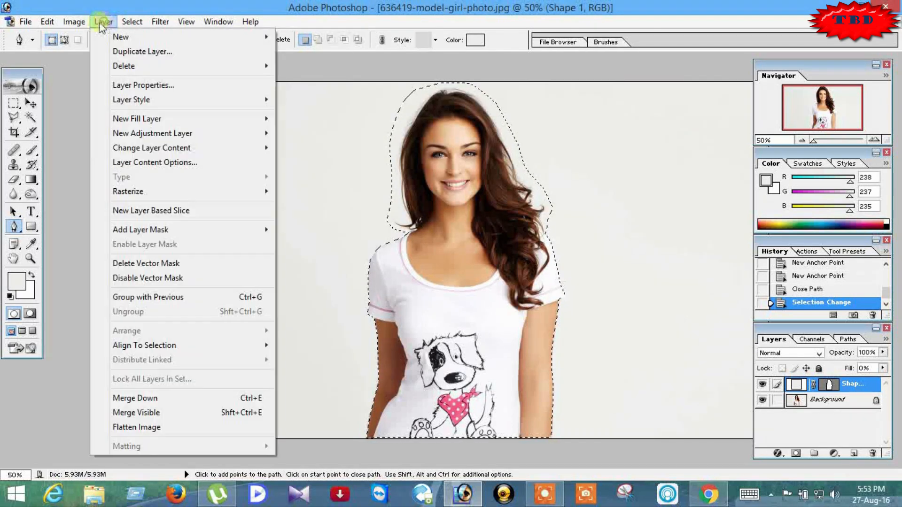
mouse_move(85, 24)
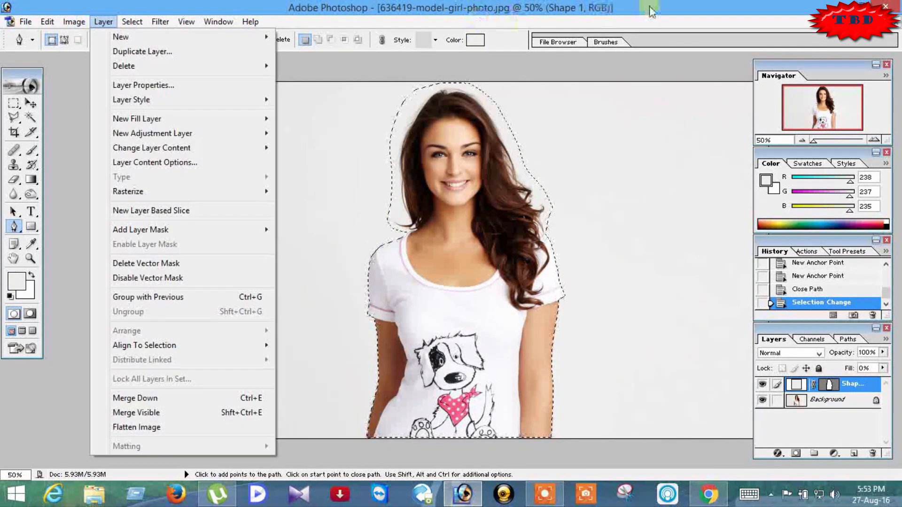
left_click(654, 10)
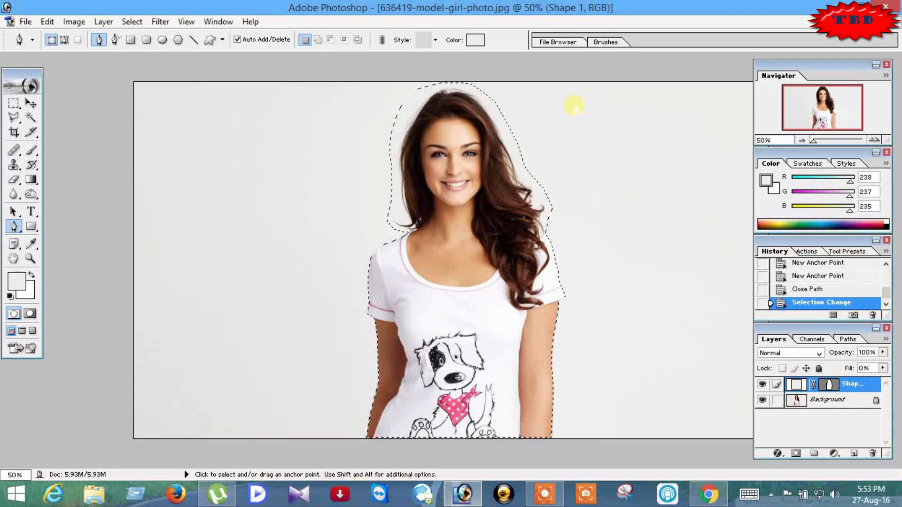
key("shift")
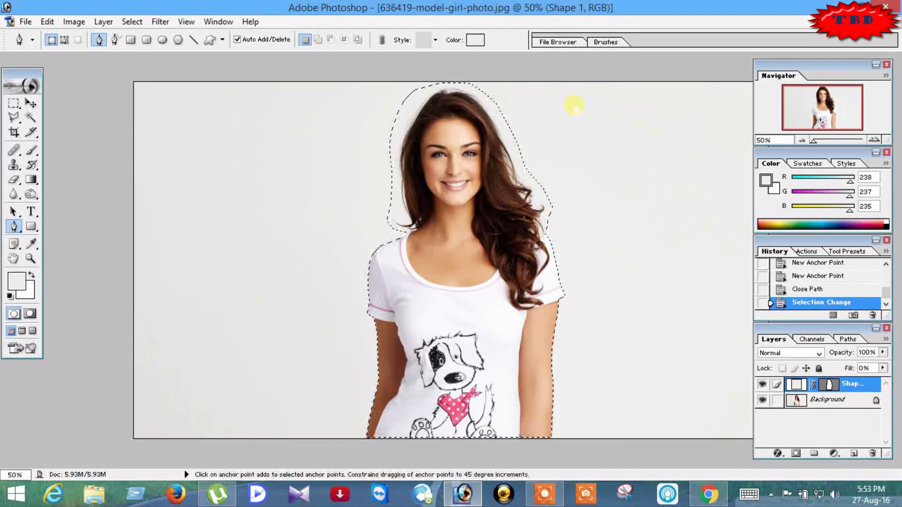
key("ctrl+shift+F7")
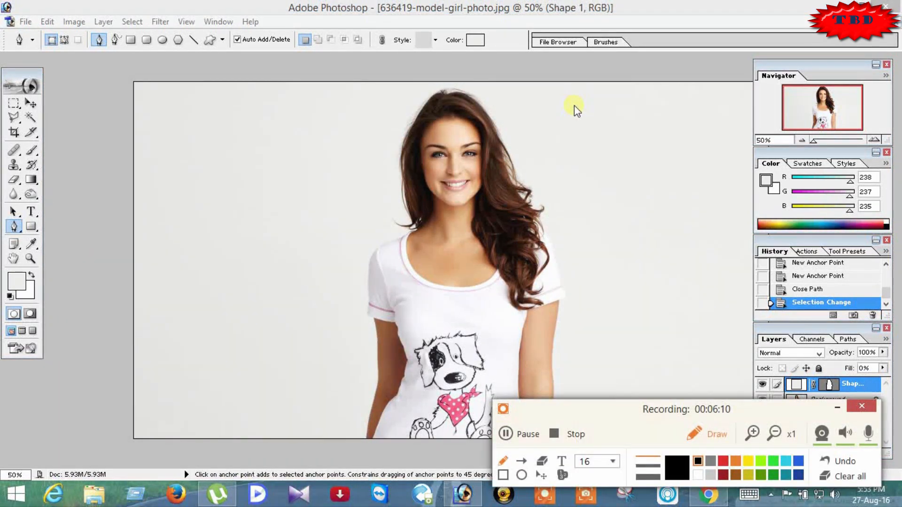
left_click(839, 414)
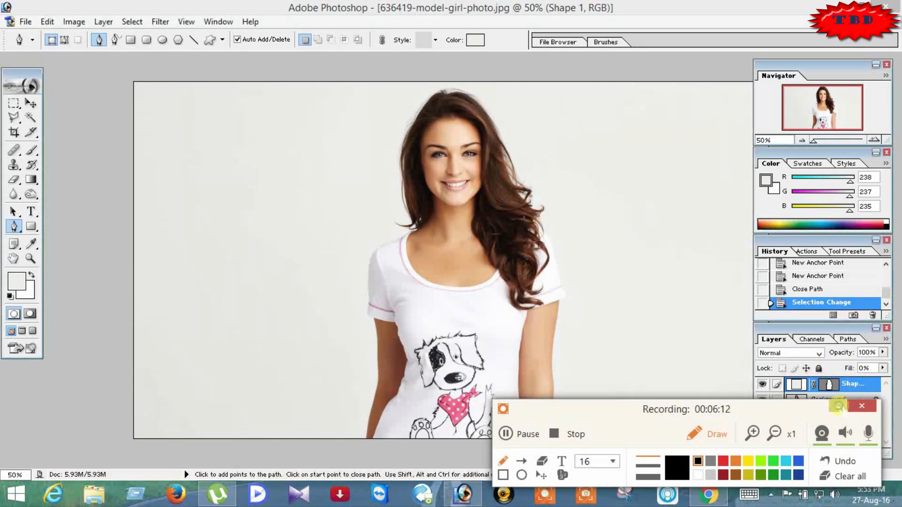
left_click(545, 500)
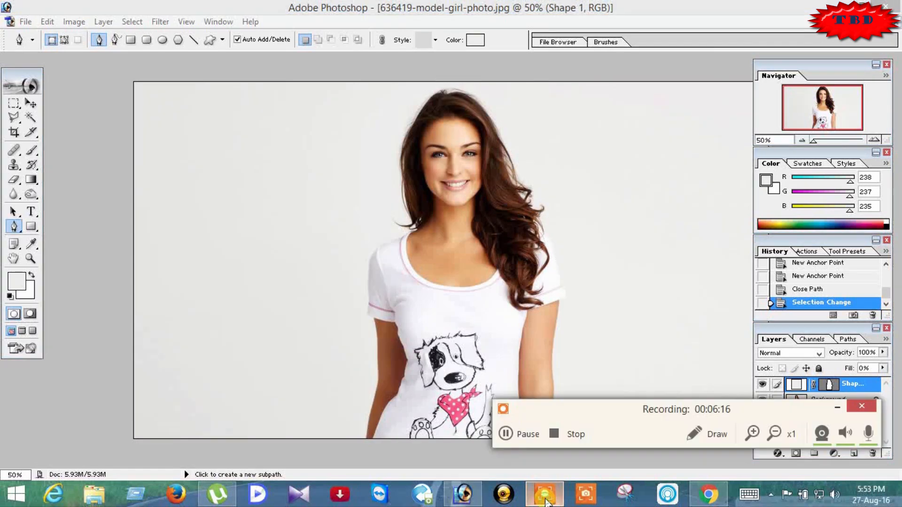
left_click(839, 410)
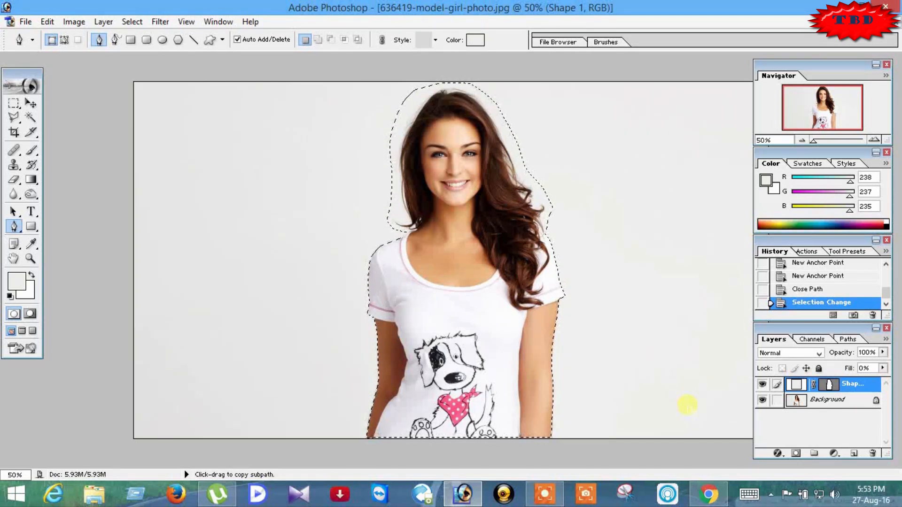
- Feather the selection around the woman
key("ctrl+alt+d")
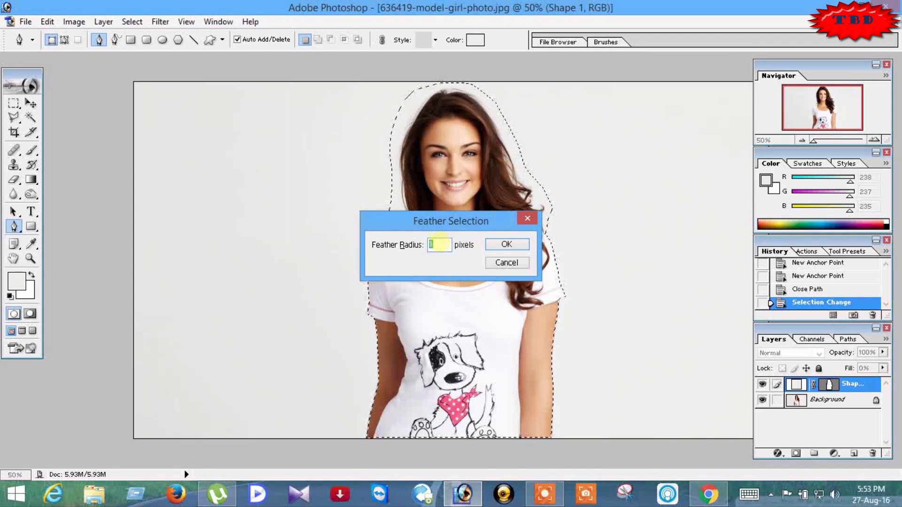
left_click(433, 245)
left_click(490, 248)
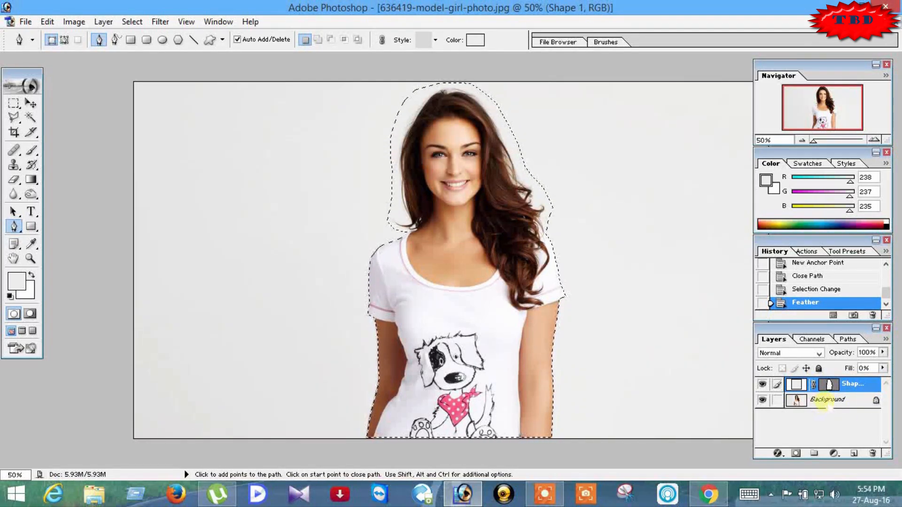
- Delete the Shape 1 layer, keeping the feathered selection around the woman active on the Background layer
left_click(827, 400)
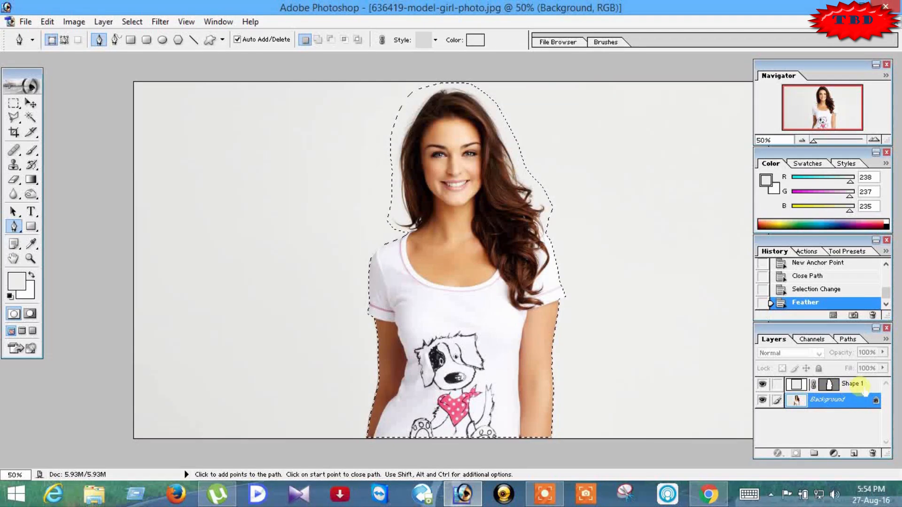
left_click(835, 386)
right_click(835, 384)
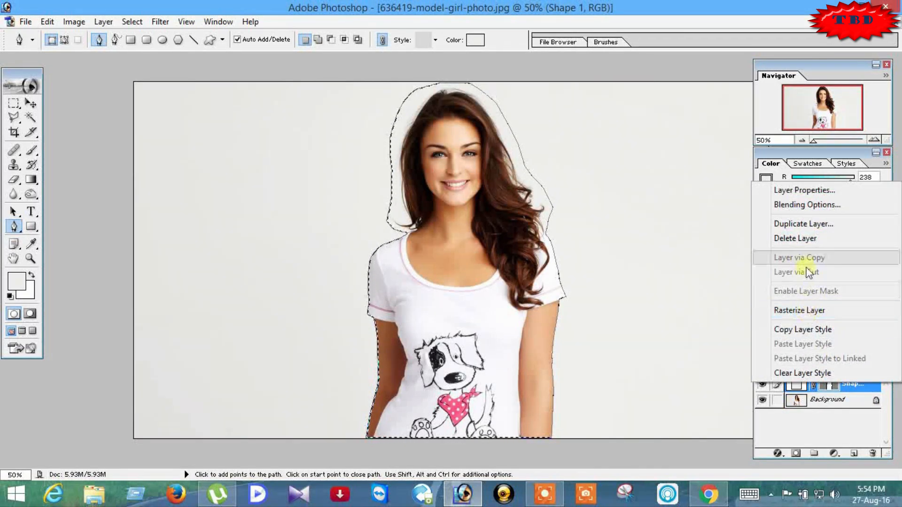
left_click(805, 238)
left_click(427, 195)
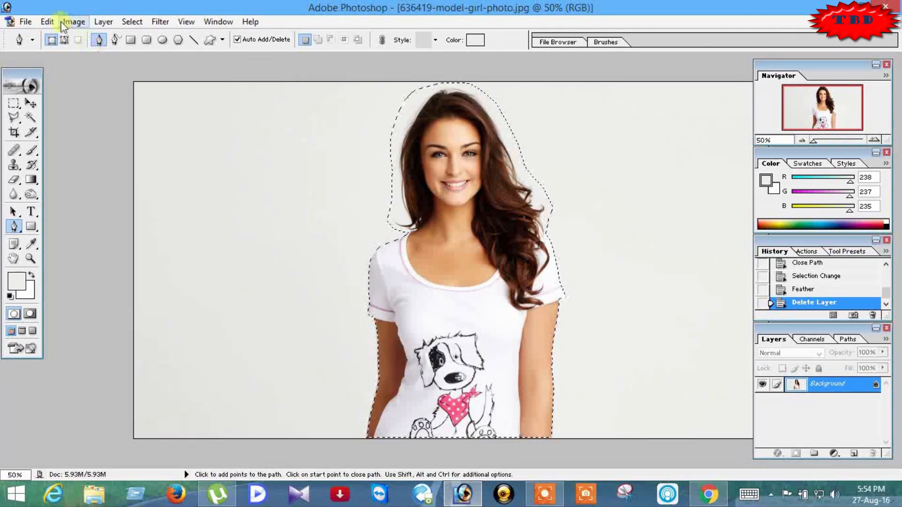
- Copy the selected woman, paste her onto a new layer, and briefly hide the Background layer to check the cutout
left_click(73, 21)
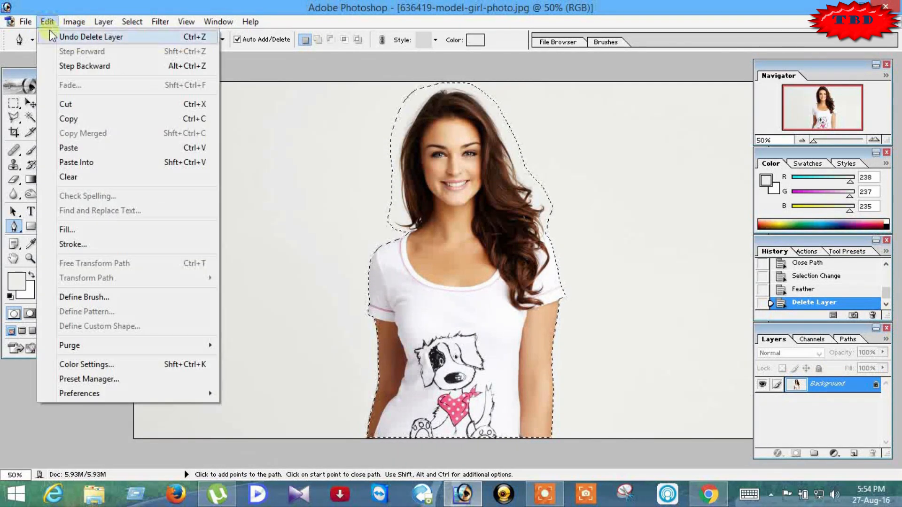
left_click(66, 117)
left_click(47, 22)
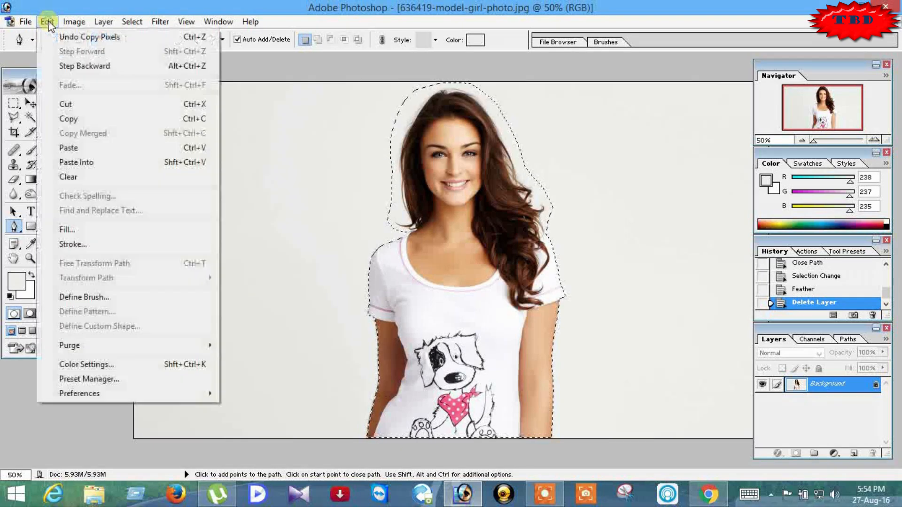
left_click(71, 145)
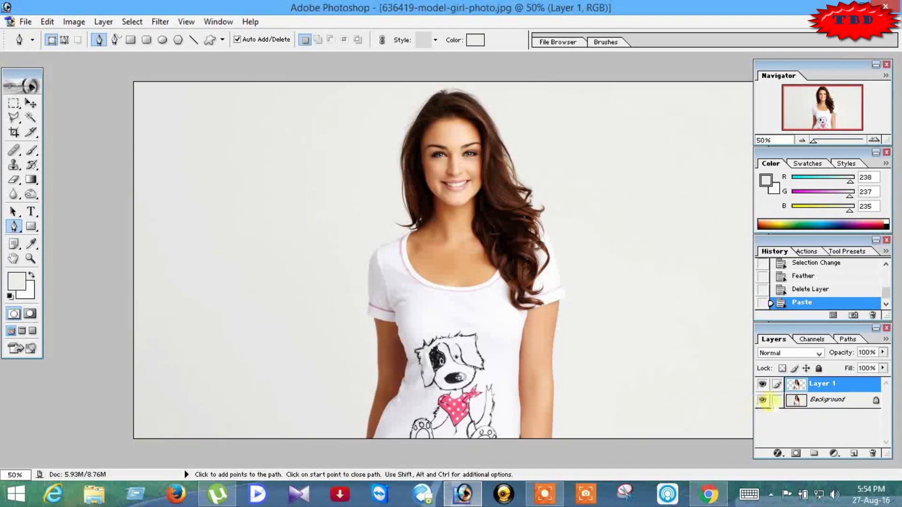
left_click(762, 400)
left_click(763, 401)
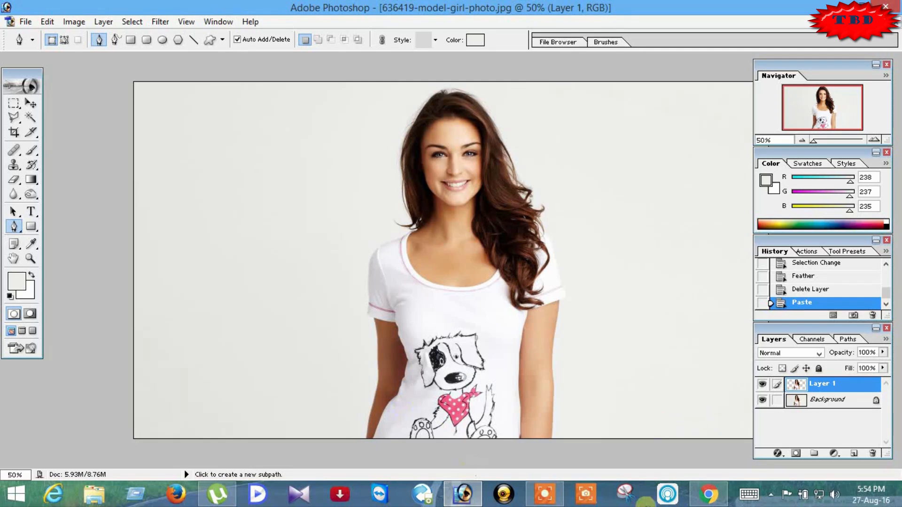
left_click(547, 500)
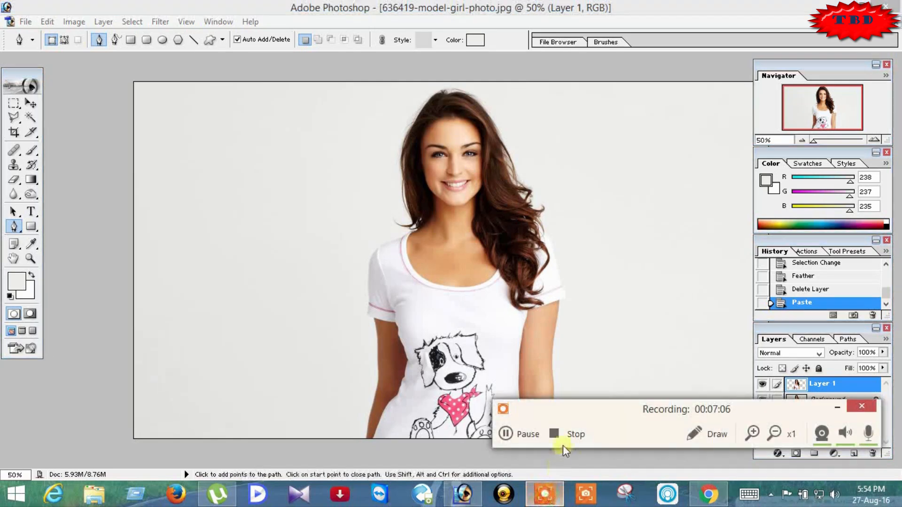
left_click(514, 435)
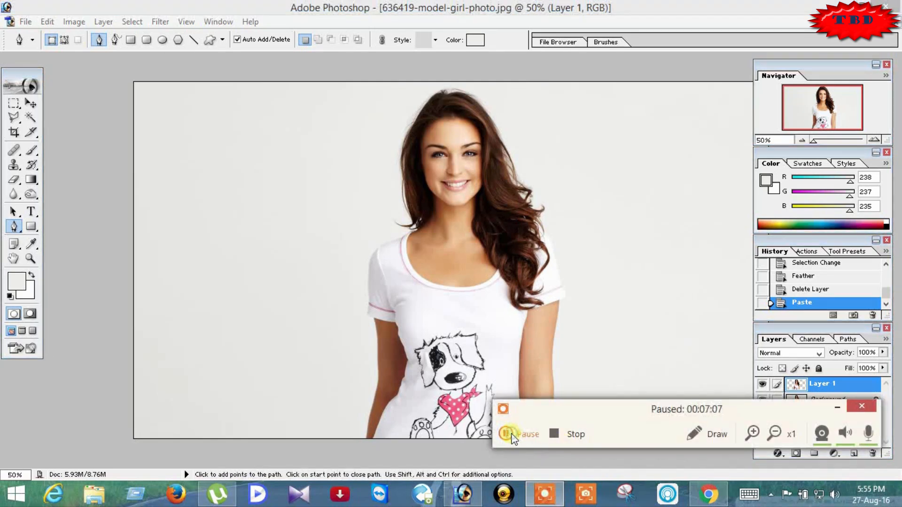
left_click(511, 435)
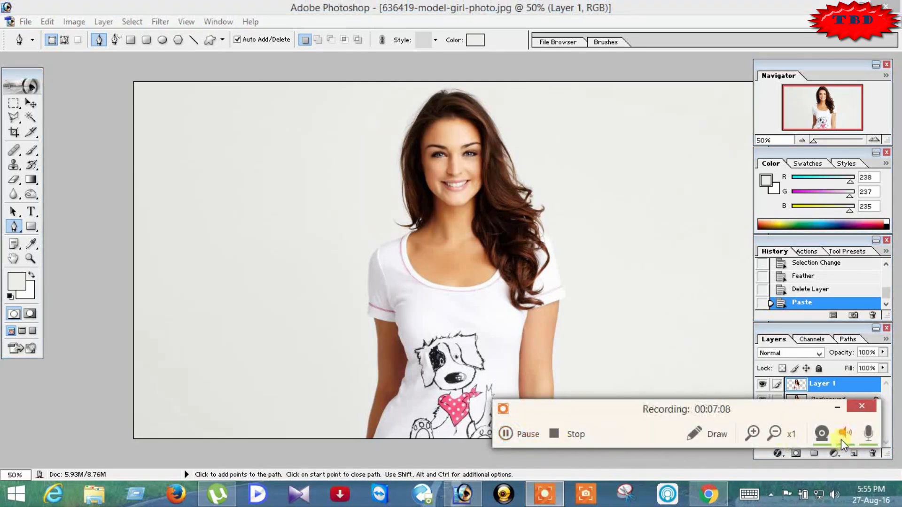
left_click(840, 407)
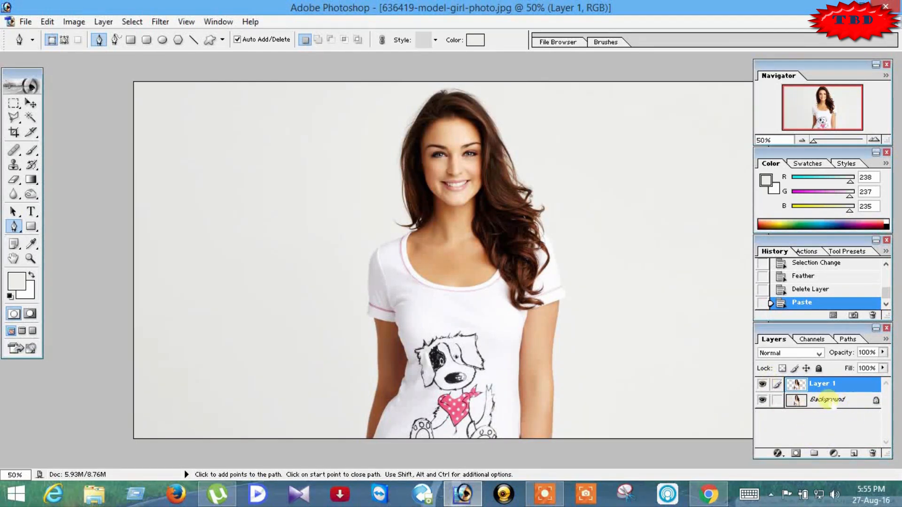
- Create a new empty layer directly above the Background, with the default name, Normal mode and 100% opacity
left_click(832, 402)
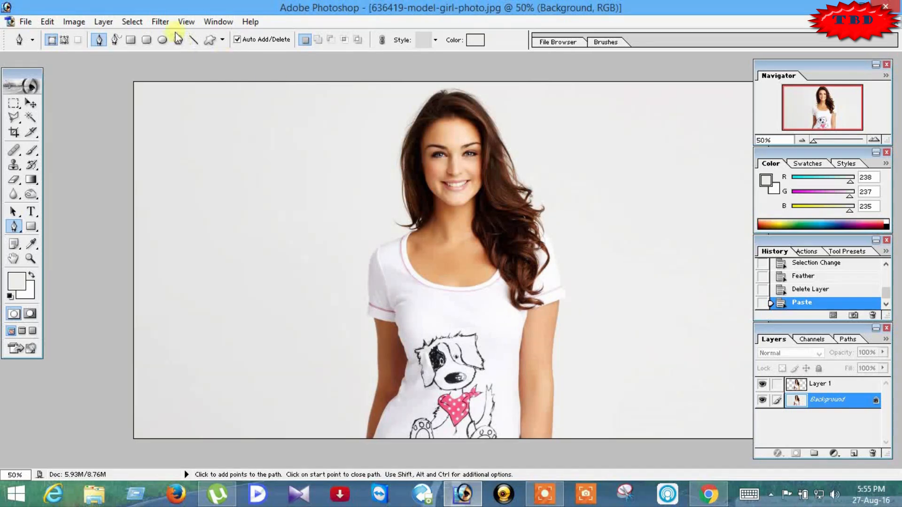
left_click(115, 23)
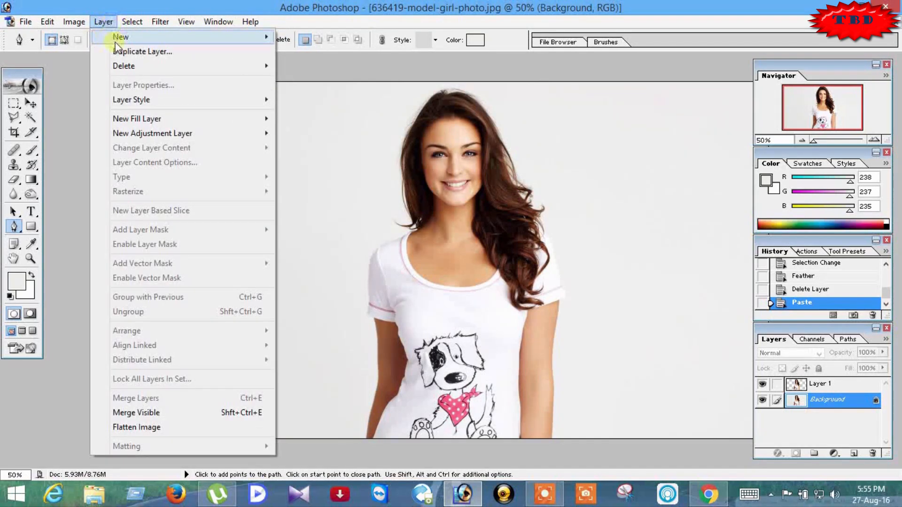
mouse_move(116, 40)
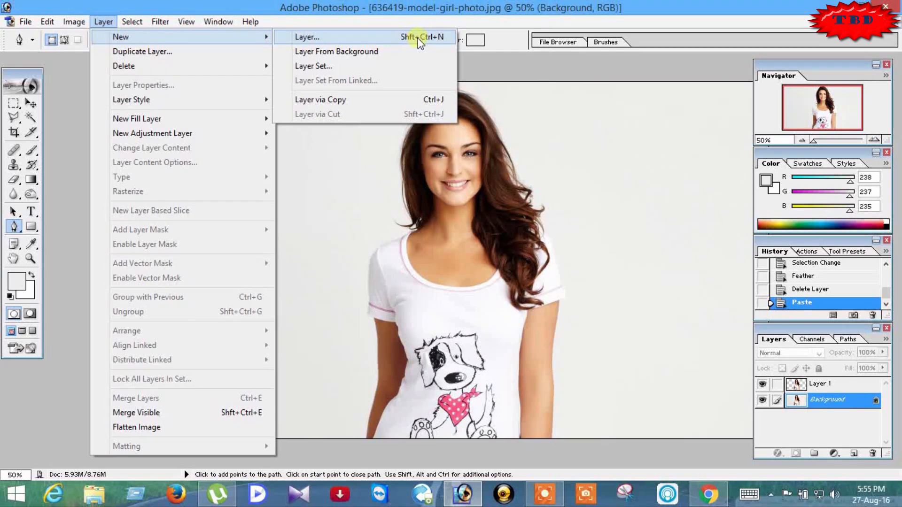
left_click(386, 40)
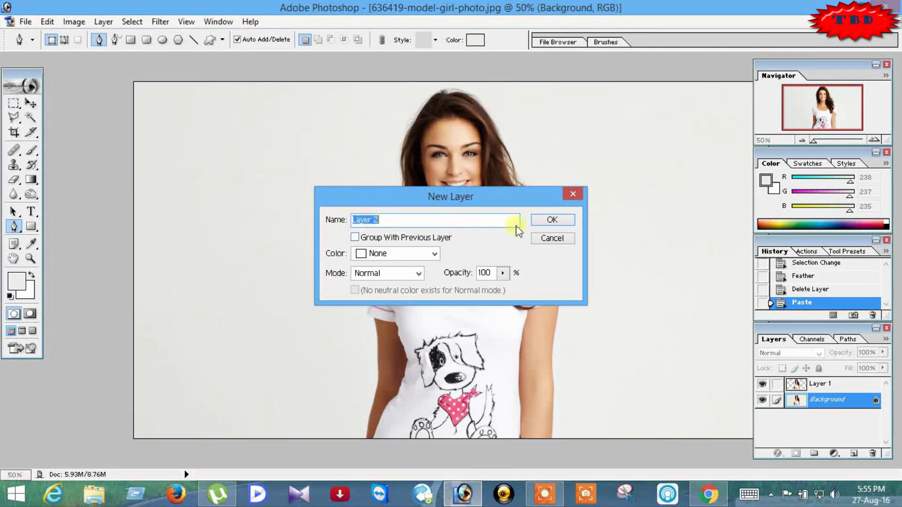
left_click(553, 221)
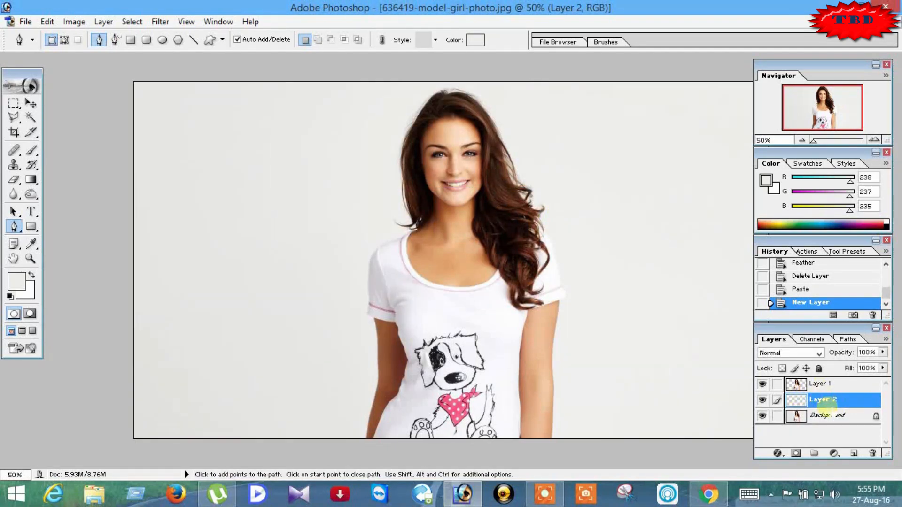
- Fill Layer 2 with the orange-yellow-orange linear gradient, running from the image's top edge to its bottom edge
left_click(32, 180)
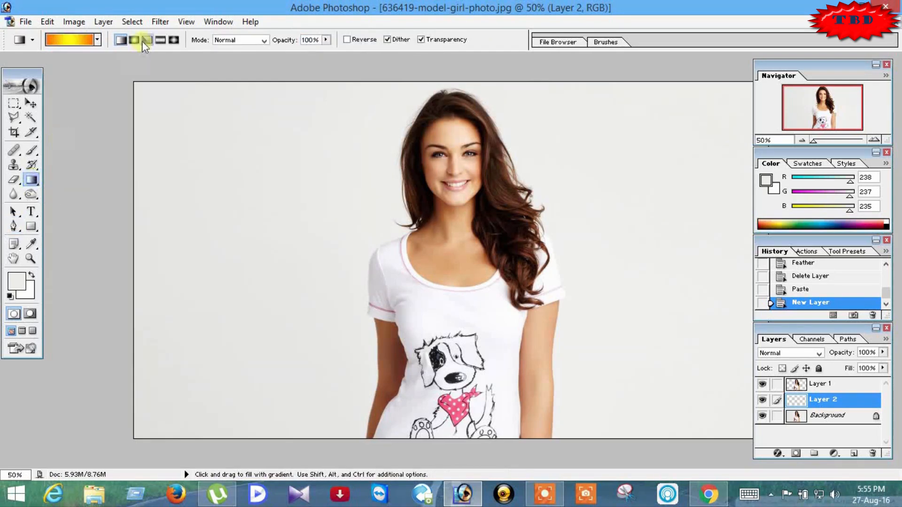
left_click(97, 40)
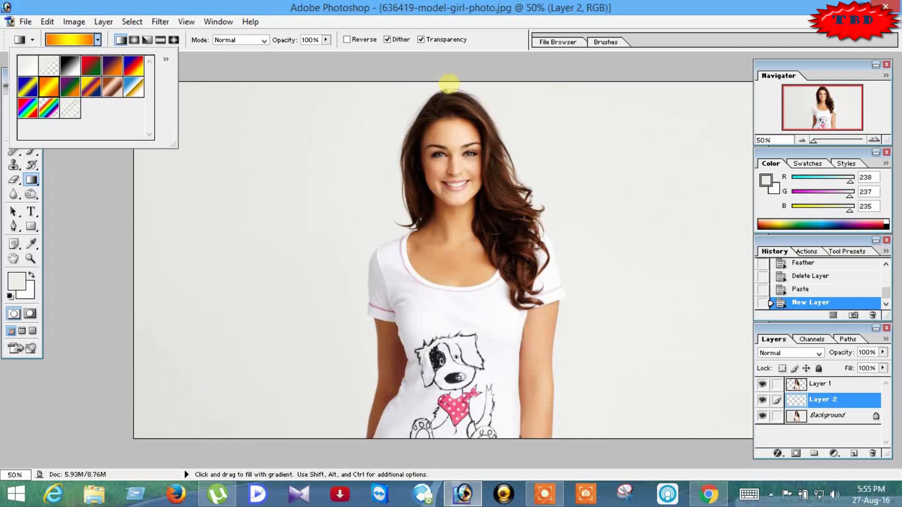
left_click(449, 83)
left_click_drag(449, 84, 454, 440)
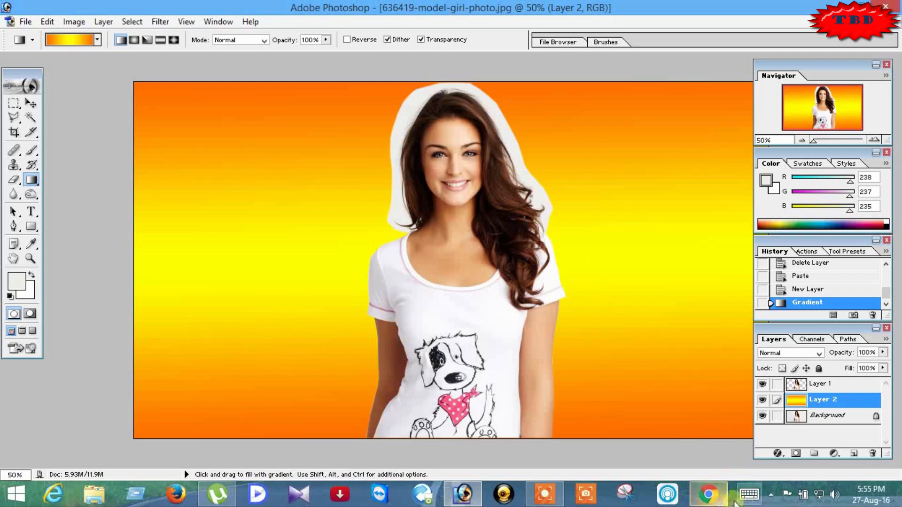
left_click(545, 500)
left_click(524, 432)
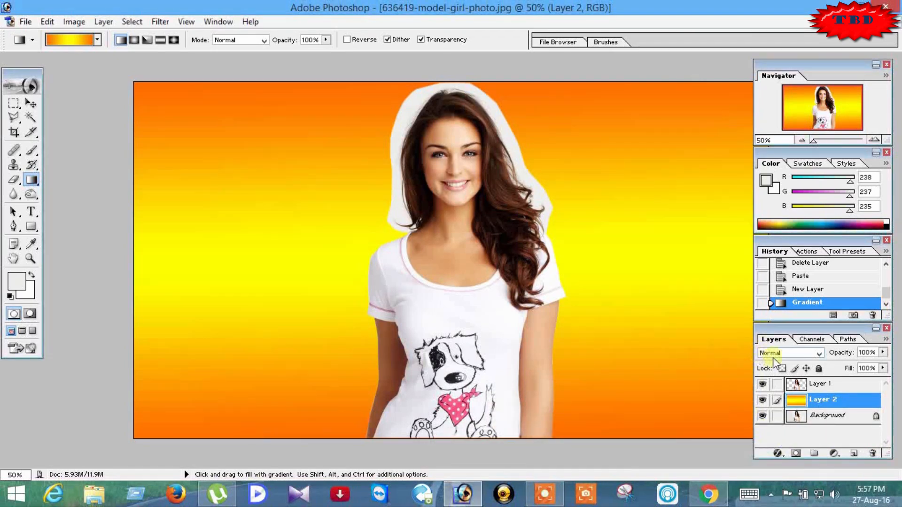
- Duplicate Layer 1 with the woman's cutout under the default name, and hide the original layer
left_click(824, 387)
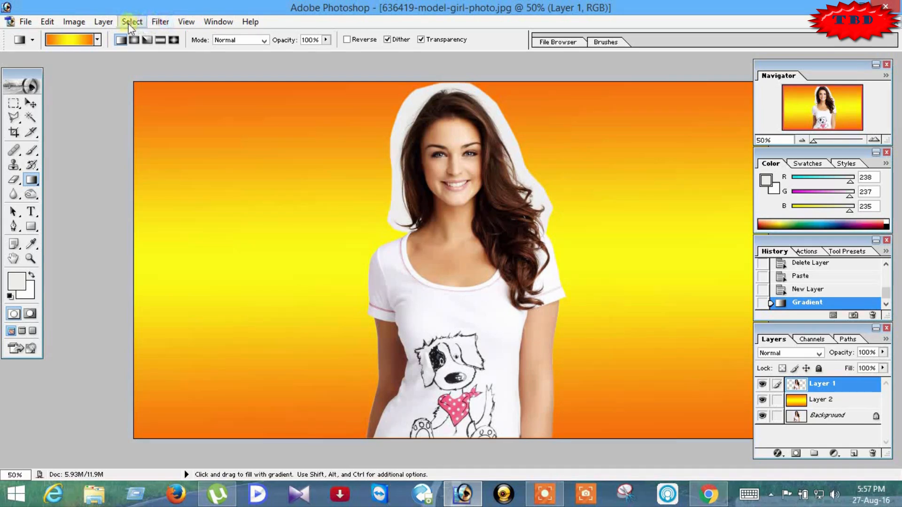
left_click(113, 22)
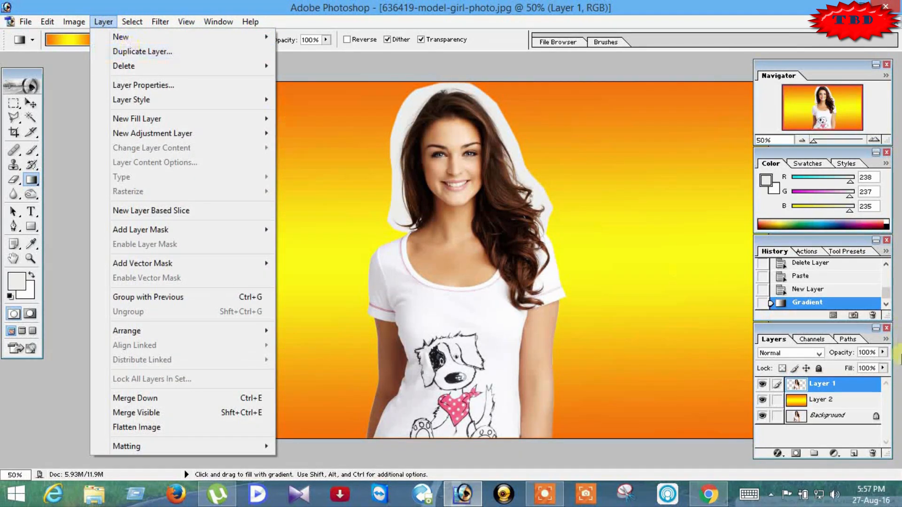
left_click(219, 22)
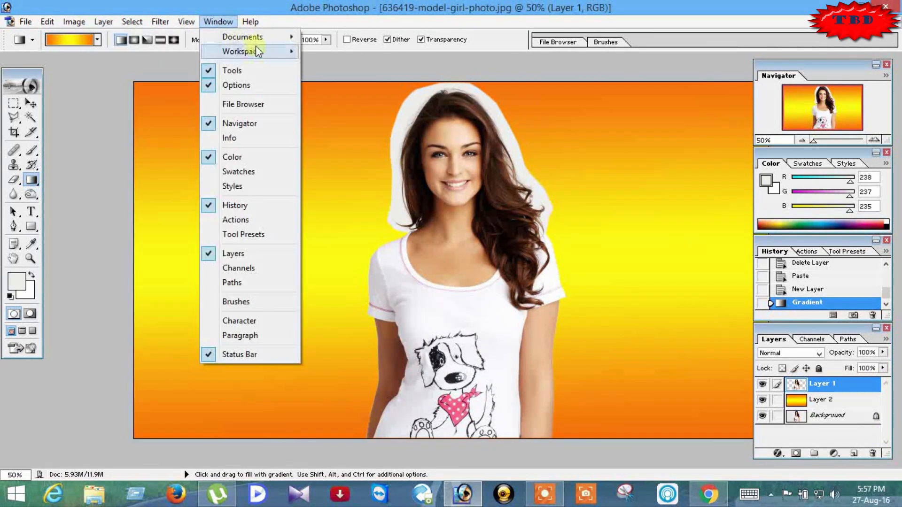
right_click(819, 385)
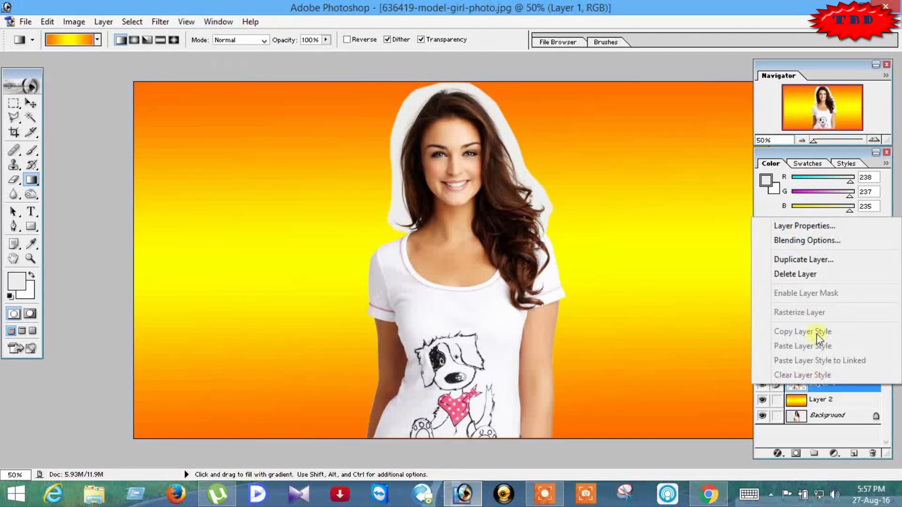
left_click(803, 260)
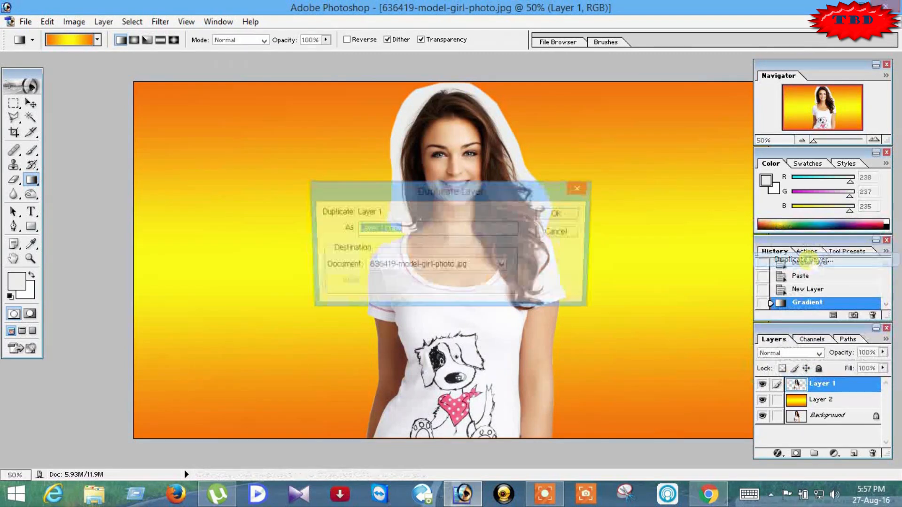
left_click(560, 215)
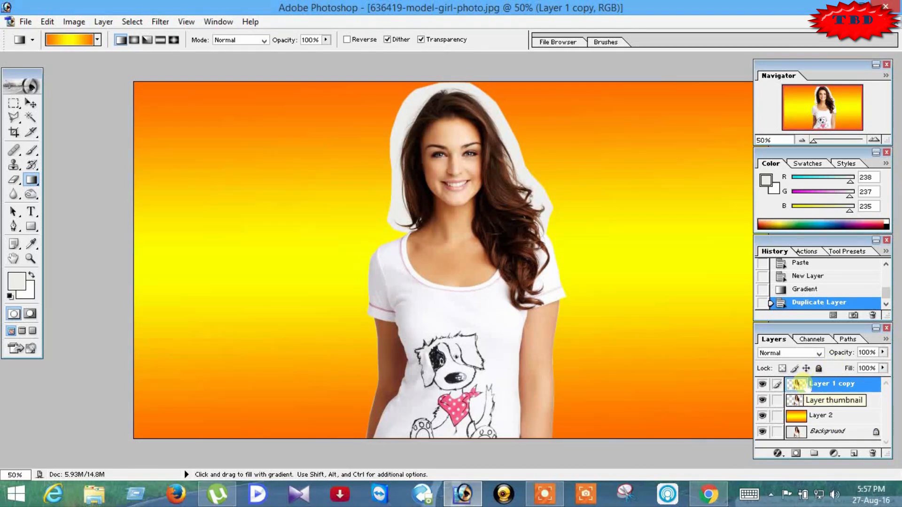
left_click(762, 400)
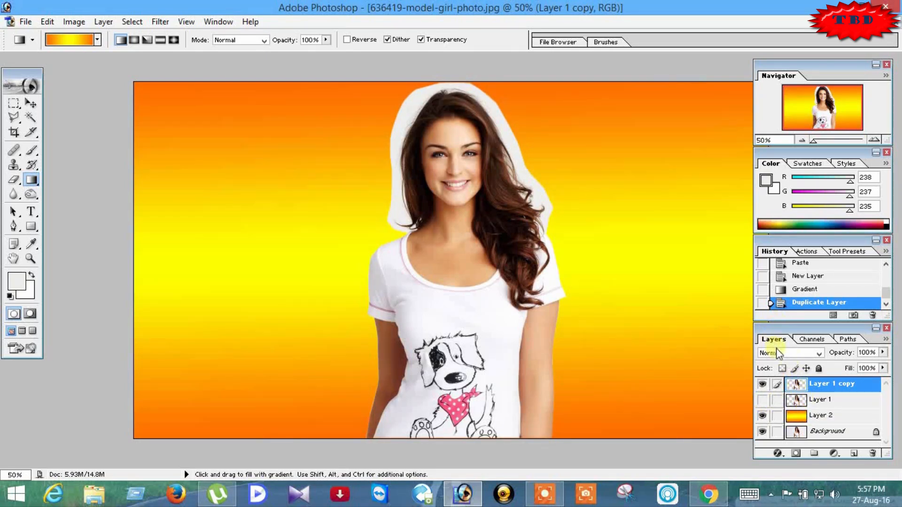
- Browse the blending modes without applying one, undo the layer duplication, and show Layer 1 again
left_click(817, 354)
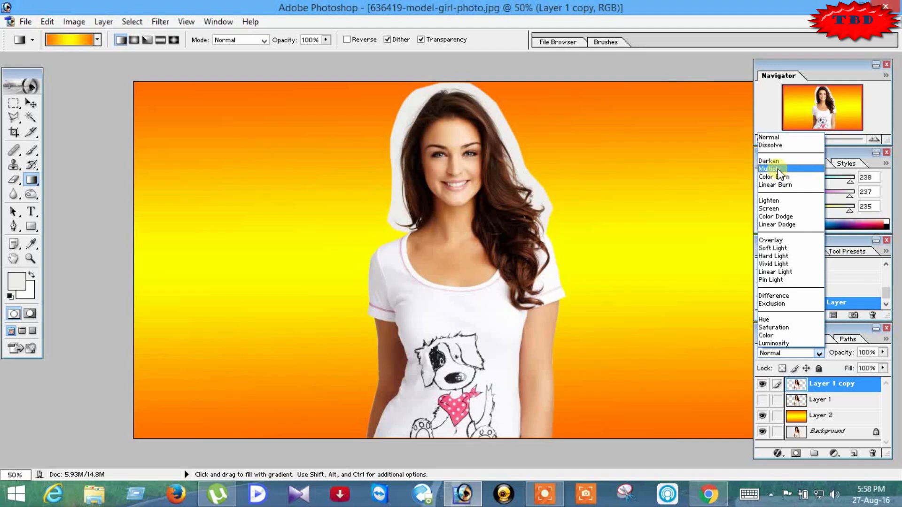
left_click(773, 118)
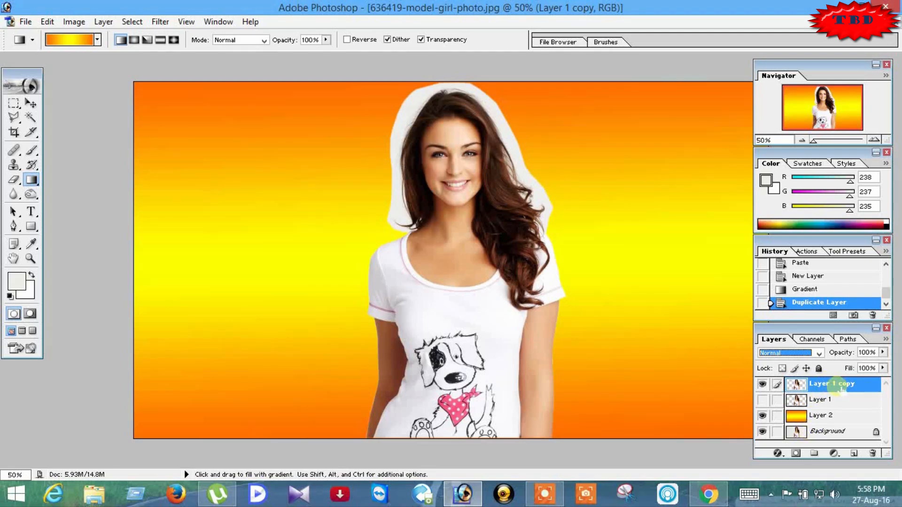
key("ctrl+z")
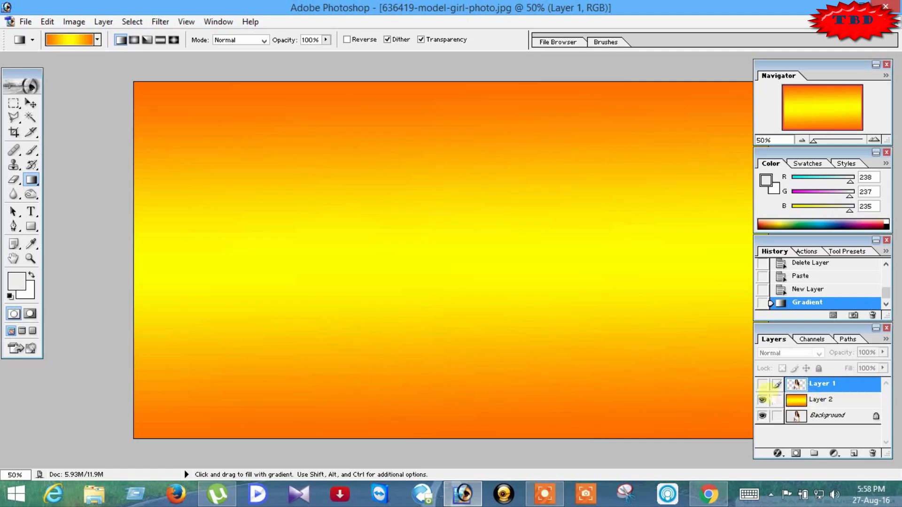
left_click(762, 384)
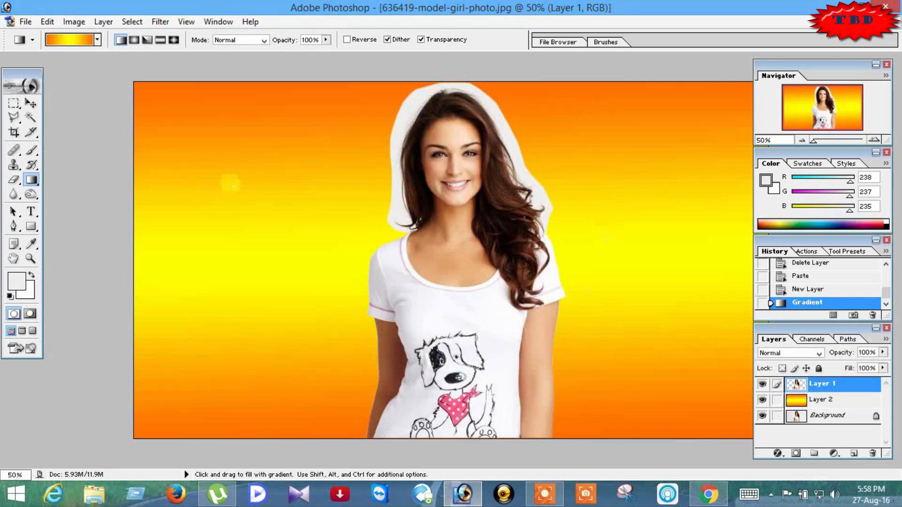
- Select a rectangular area around the woman's head and hair, from the image's top edge to just below her shoulder line
left_click(13, 103)
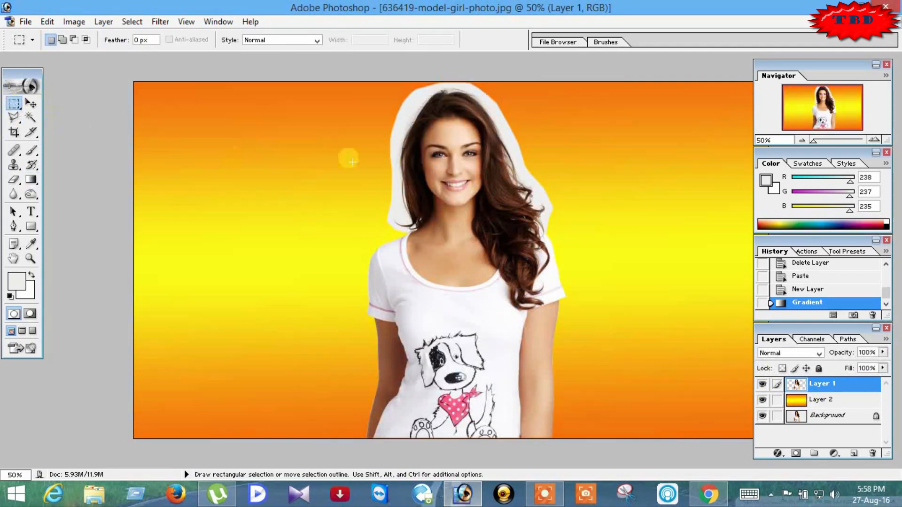
left_click_drag(349, 85, 586, 244)
left_click_drag(459, 110, 459, 108)
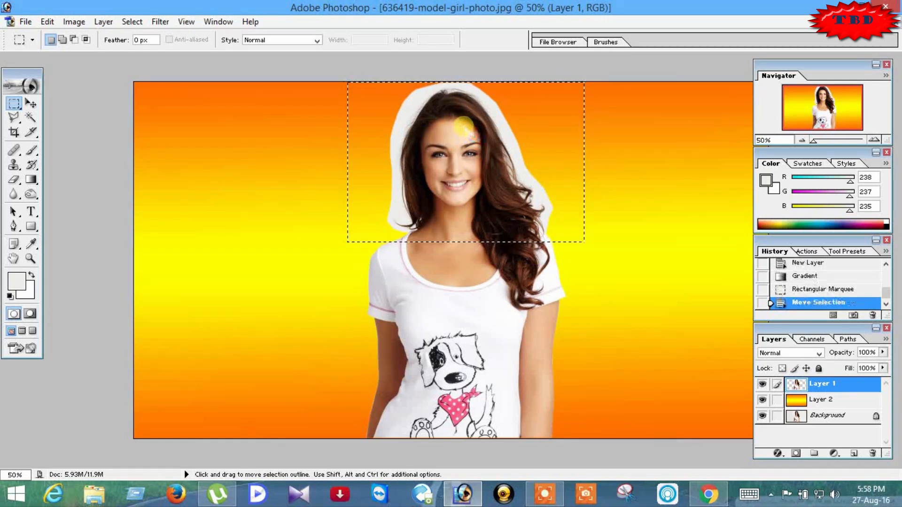
- Duplicate Layer 1 within the same document as Layer 1 copy
right_click(832, 387)
left_click(808, 227)
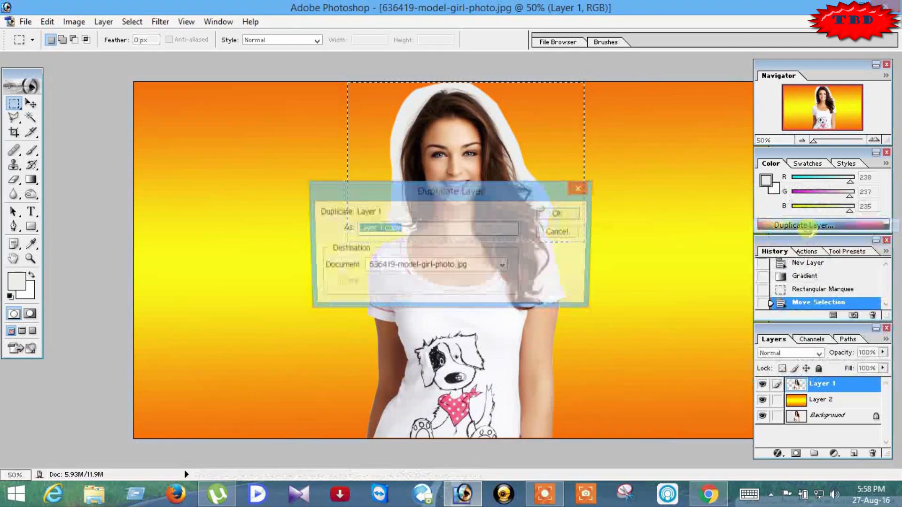
left_click(548, 214)
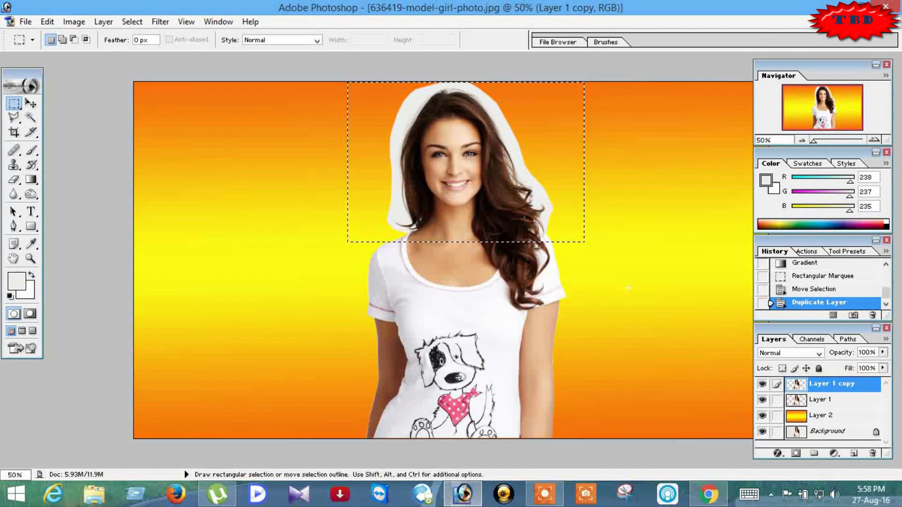
- Clear the selection, then with Layer 1 hidden set the blending mode of Layer 1 copy to Multiply
left_click(481, 183)
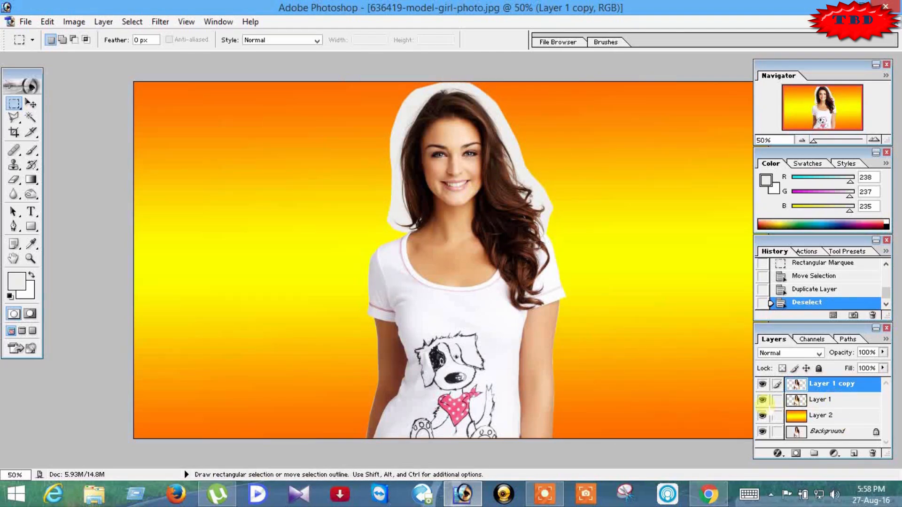
left_click(763, 400)
left_click(819, 355)
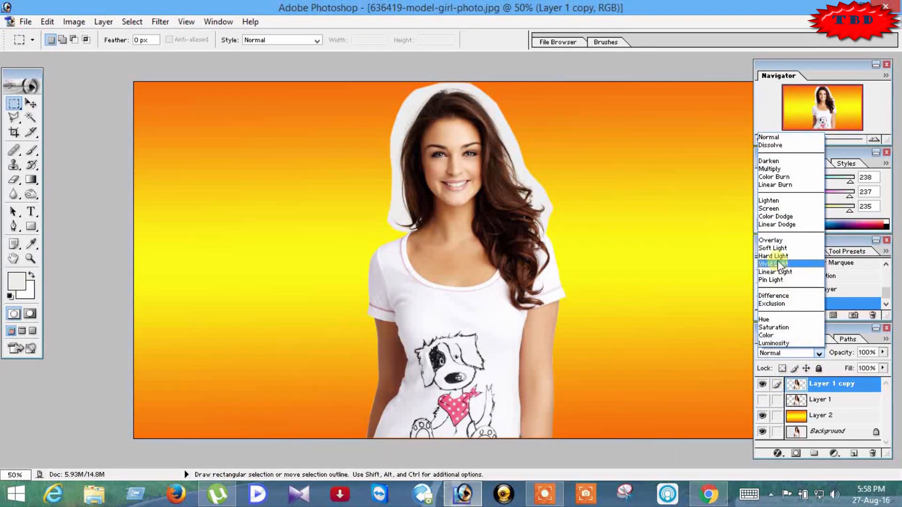
left_click(769, 169)
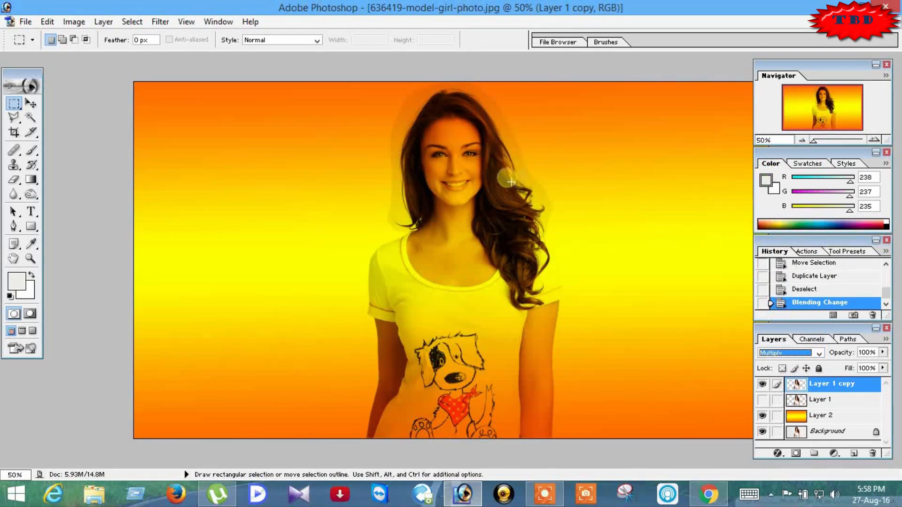
- Apply Curves to Layer 1 copy, sampling the white point from several spots in the grey halo around the hair
left_click(73, 22)
mouse_move(141, 56)
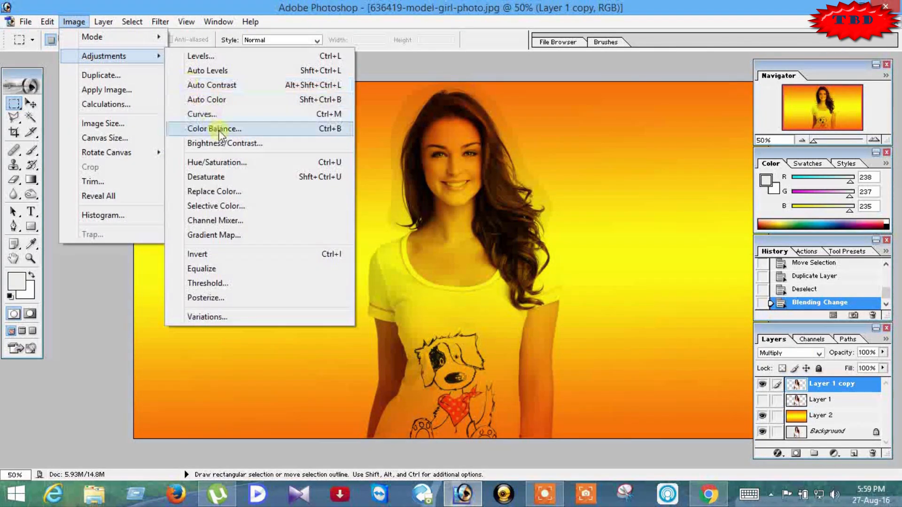
left_click(465, 56)
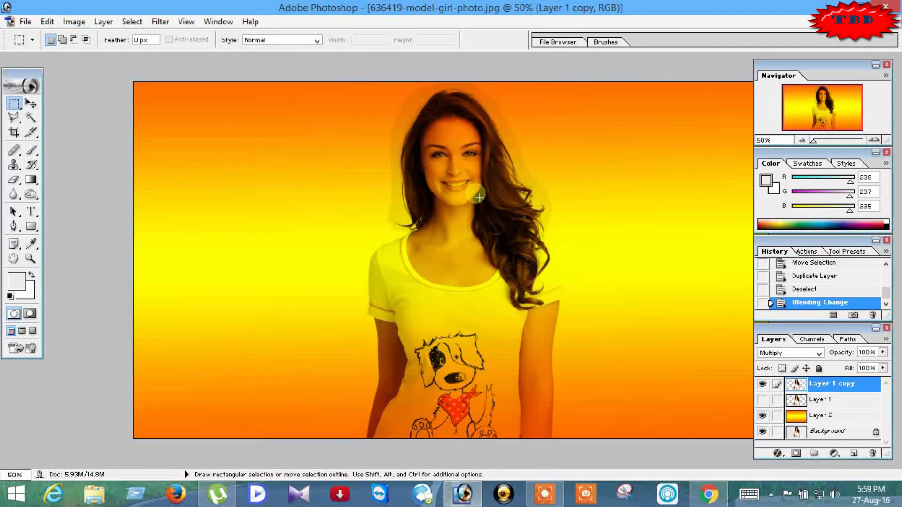
key("ctrl+m")
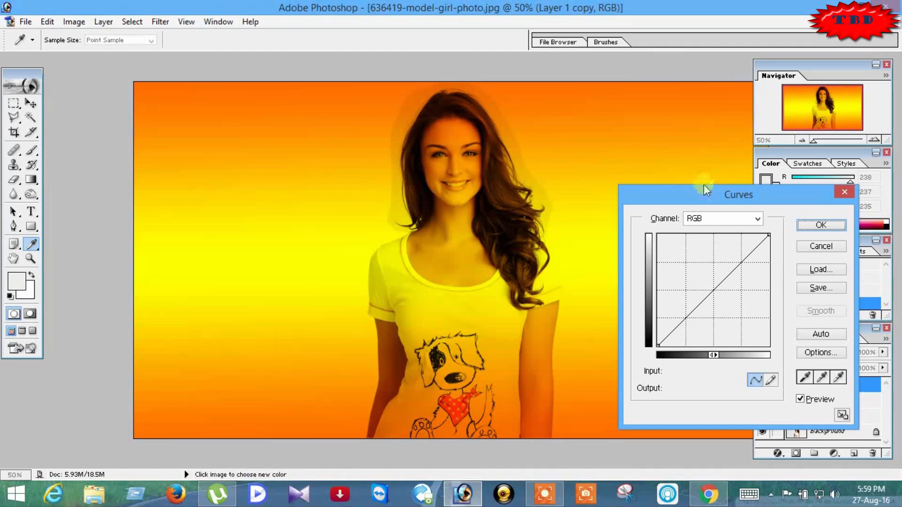
left_click_drag(703, 195, 667, 188)
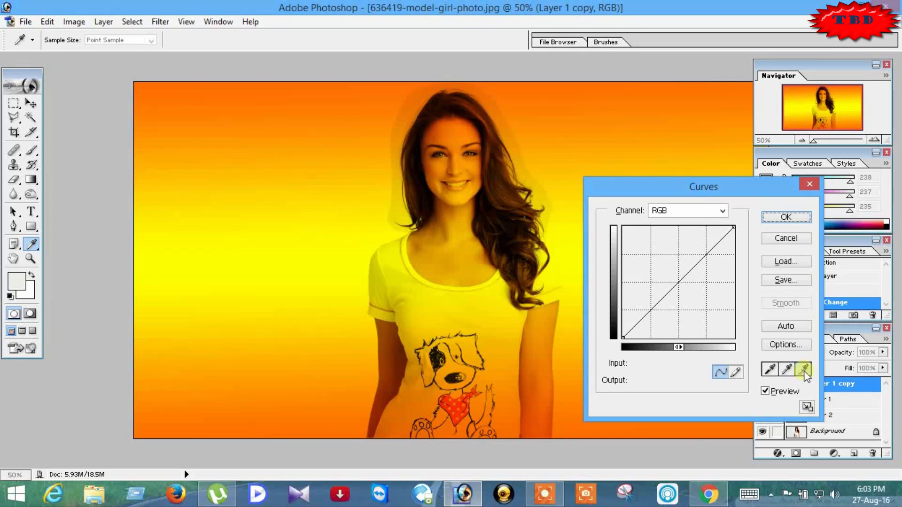
left_click(804, 370)
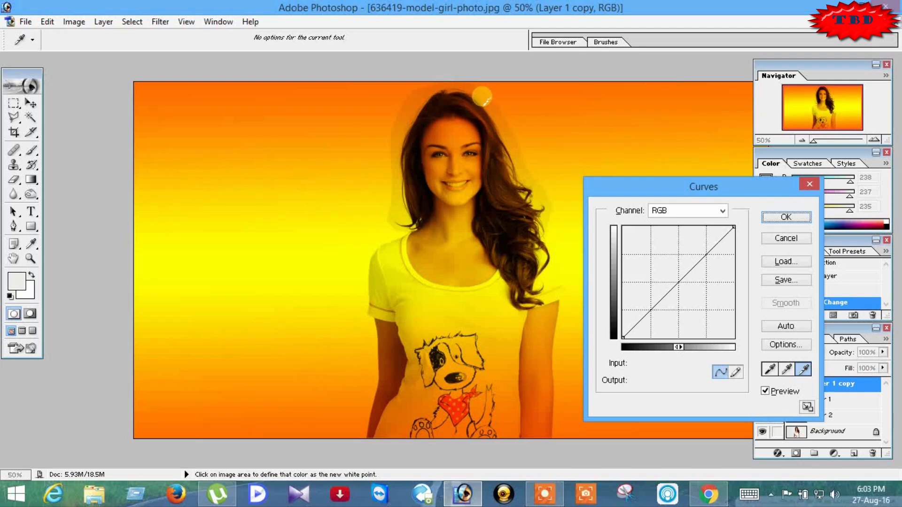
left_click(483, 99)
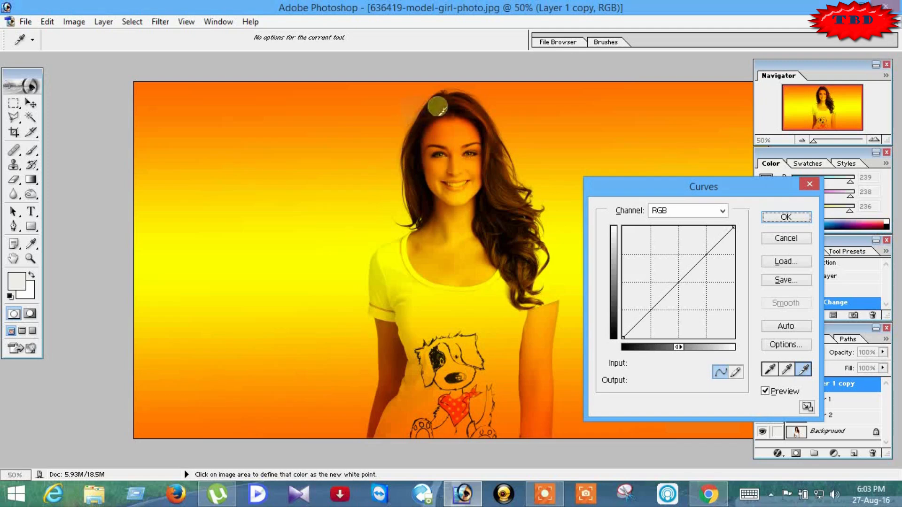
left_click(515, 153)
left_click(516, 162)
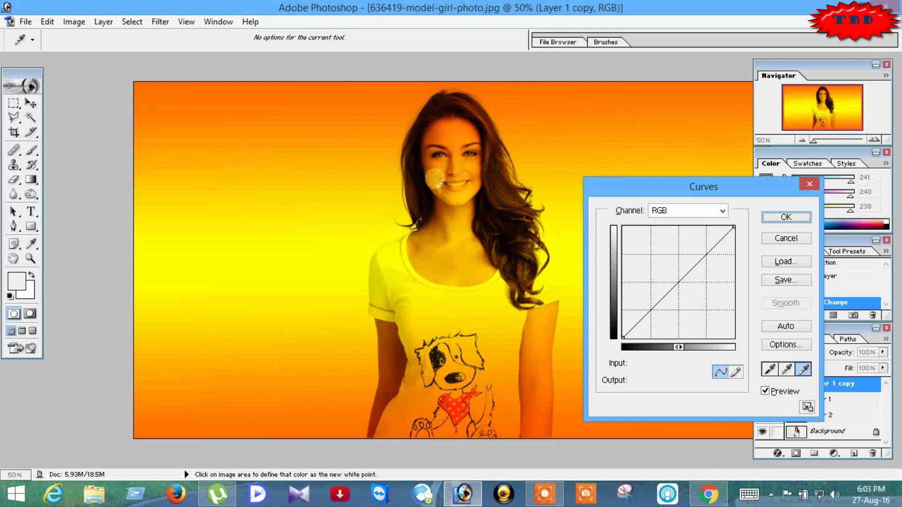
left_click(395, 129)
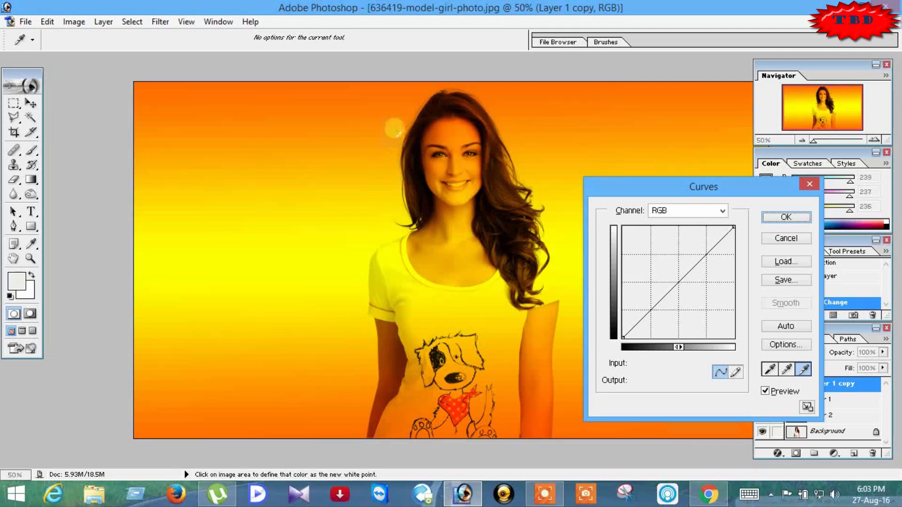
left_click(531, 166)
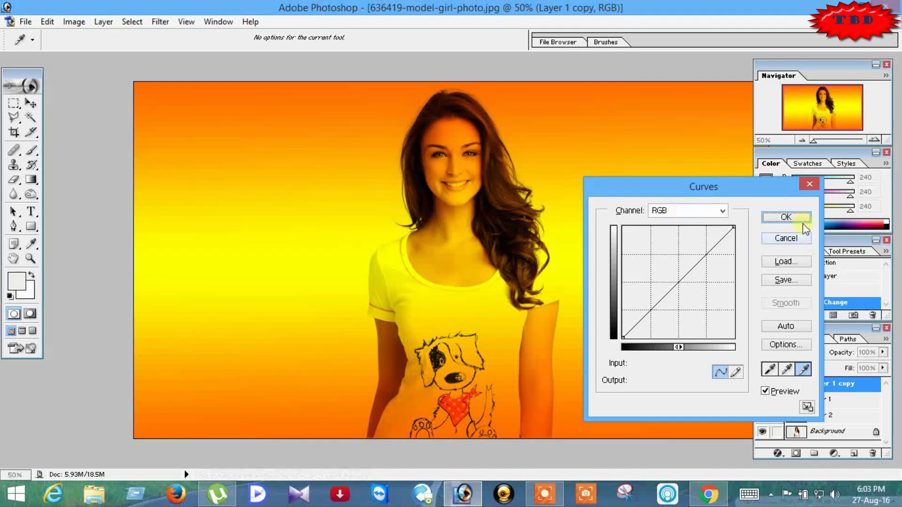
left_click(789, 217)
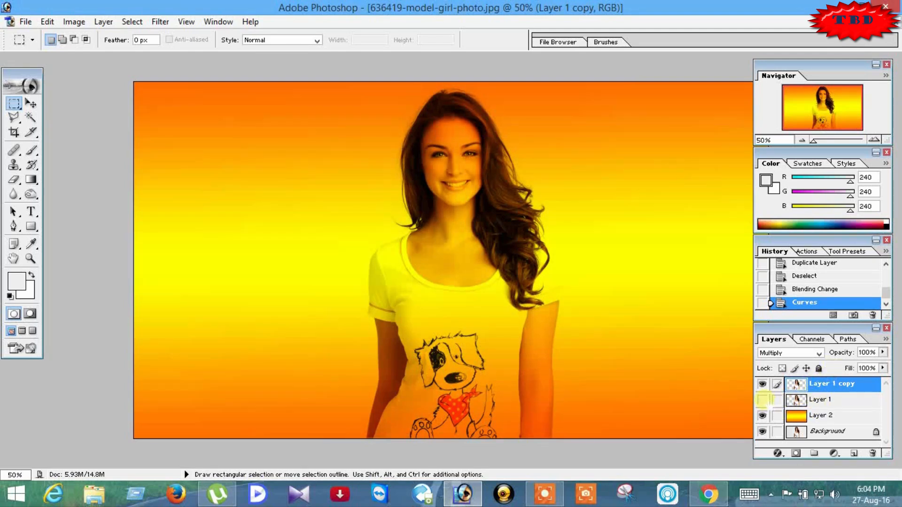
- Show Layer 1 and move it above Layer 1 copy in the layer order
left_click(762, 399)
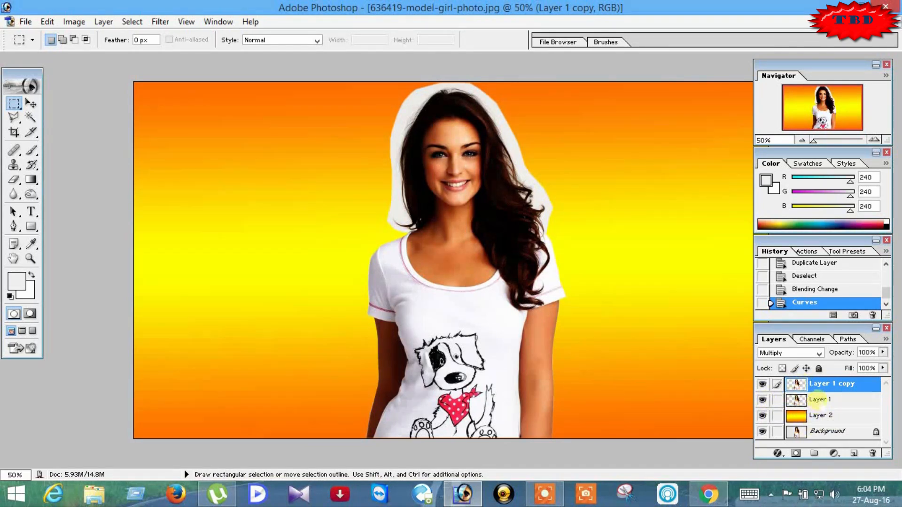
left_click_drag(818, 399, 821, 382)
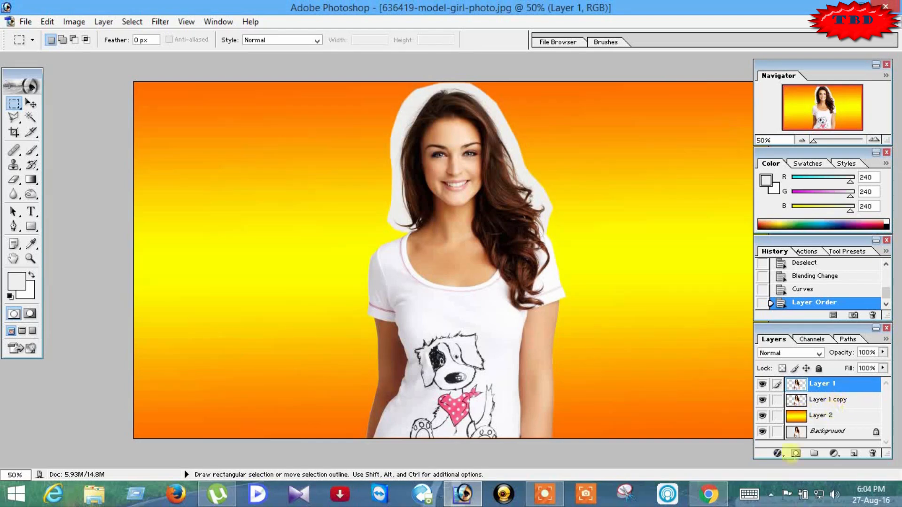
left_click(550, 499)
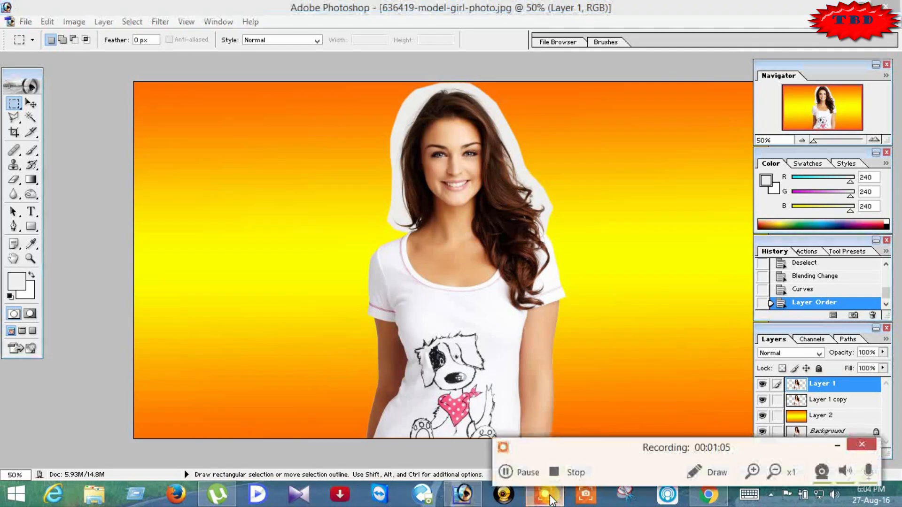
left_click(512, 473)
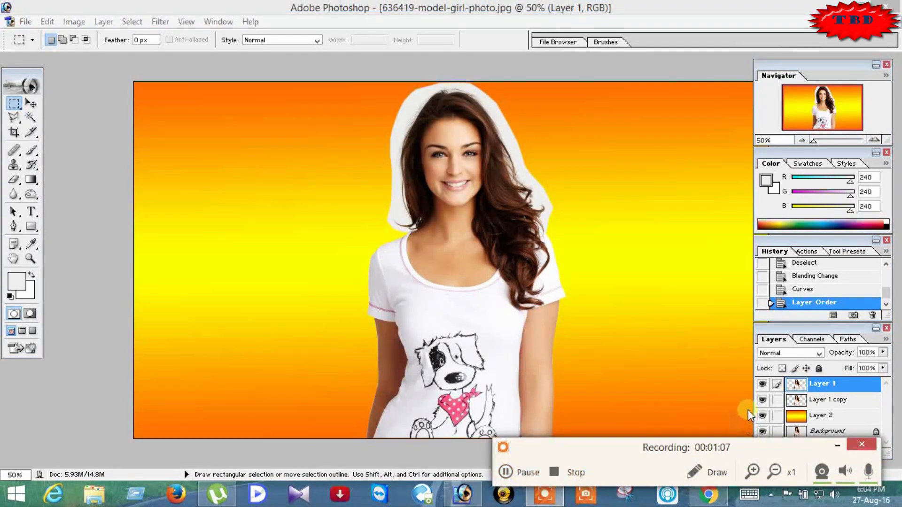
left_click(839, 446)
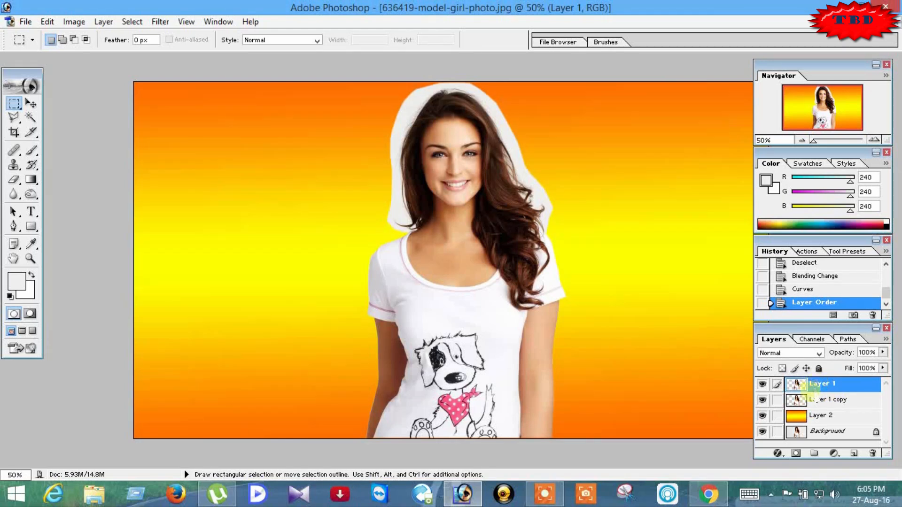
- Add a layer mask to Layer 1 and activate the Brush tool with black as the foreground color
left_click(796, 454)
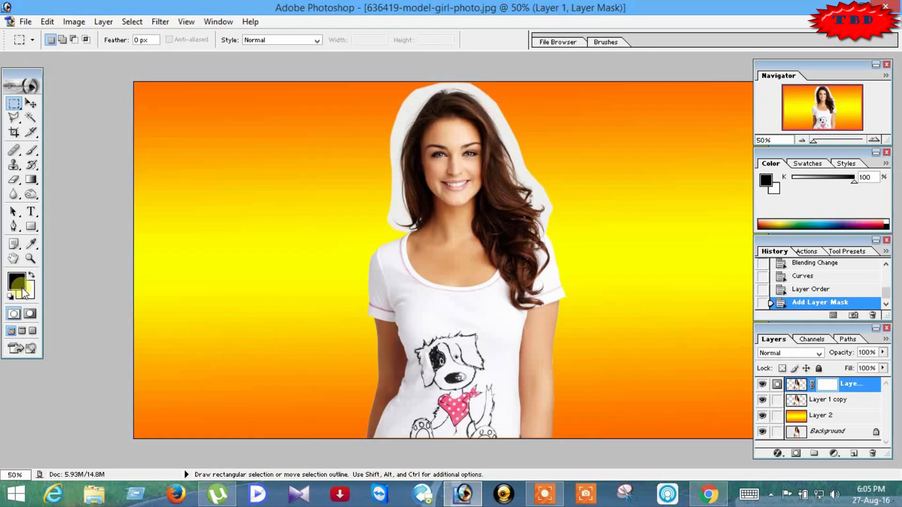
left_click(31, 152)
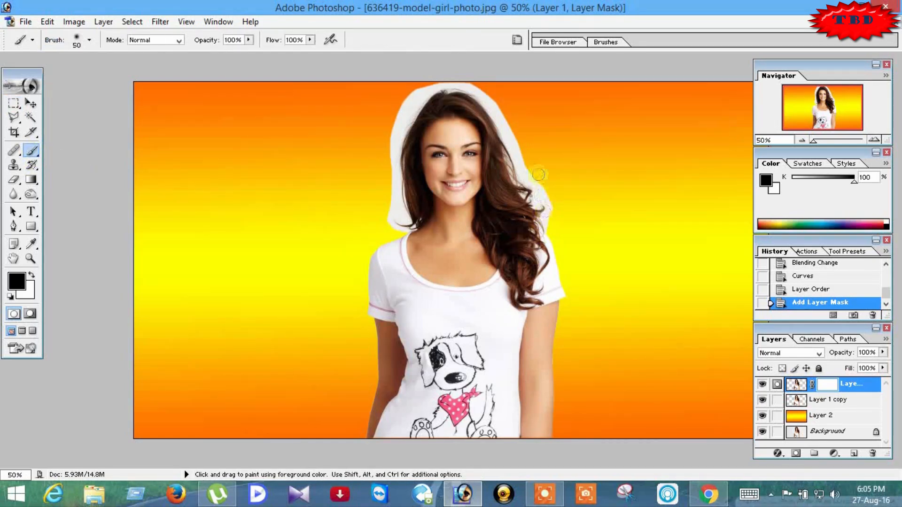
key("alt")
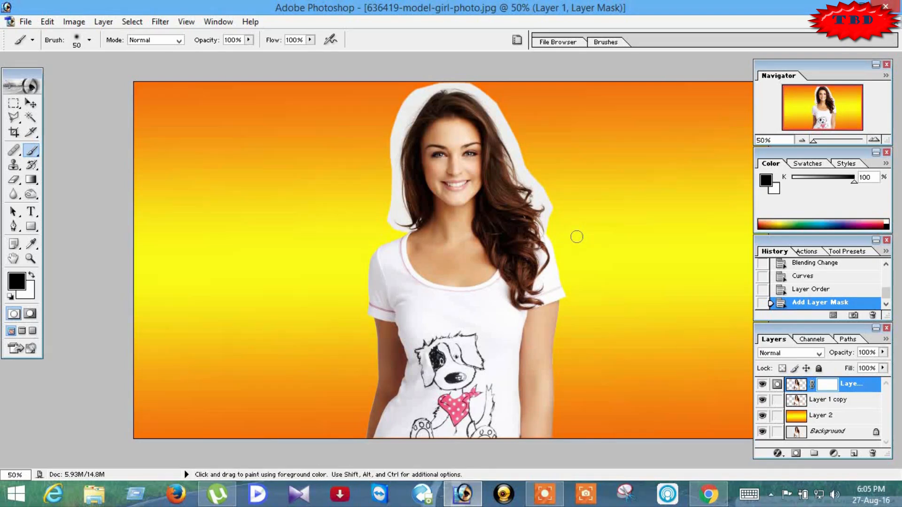
- Paint black on Layer 1's mask with a 40 px soft brush over the grey halo beside the wavy curls on the image's right
key("ctrl+plus")
key("ctrl+plus")
key("ctrl+plus")
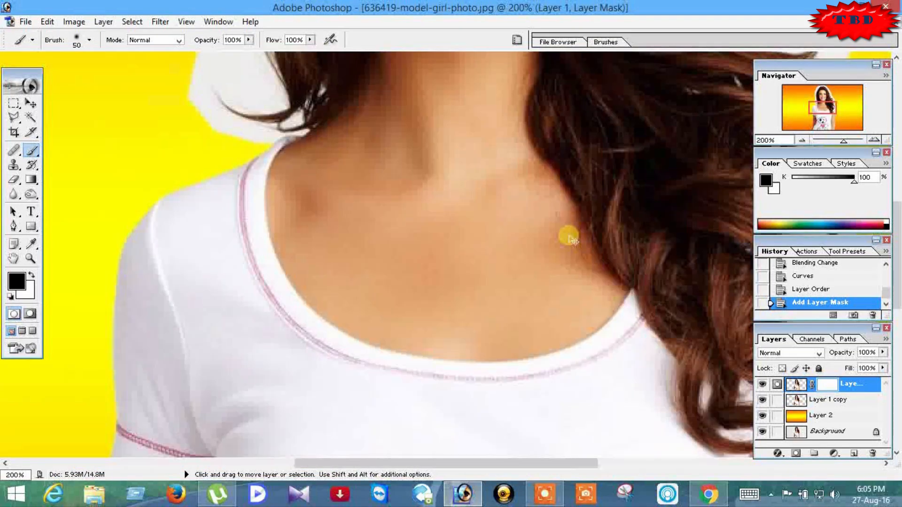
key("space")
mouse_move(565, 236)
left_mouse_down()
mouse_move(461, 306)
mouse_move(451, 302)
mouse_move(435, 332)
left_mouse_up()
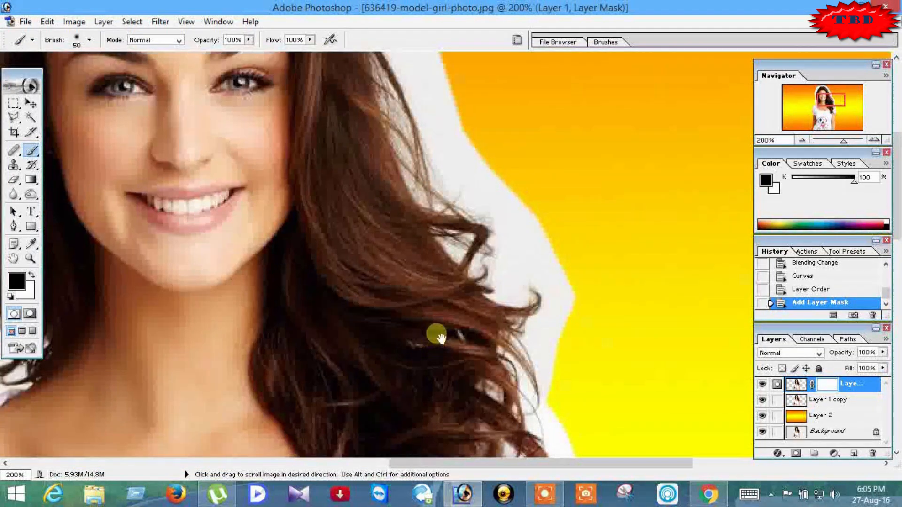
left_click_drag(550, 255, 500, 268)
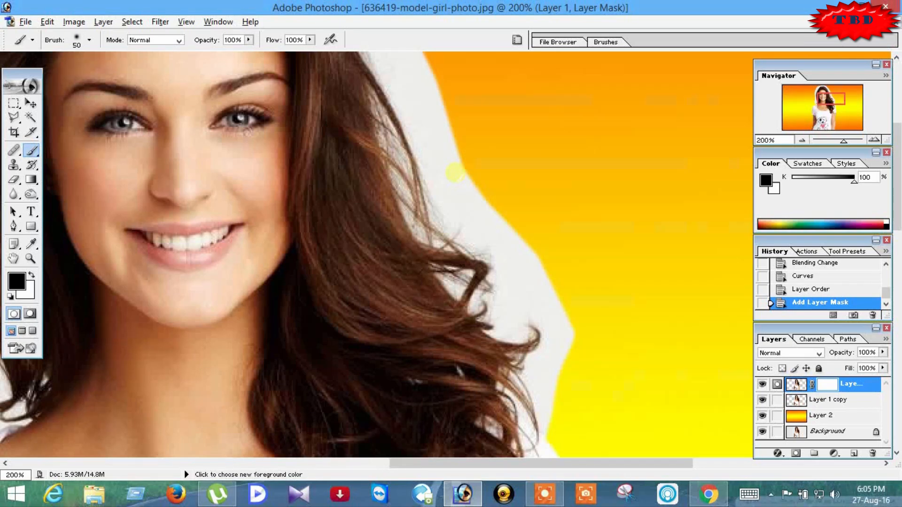
key("ctrl+plus")
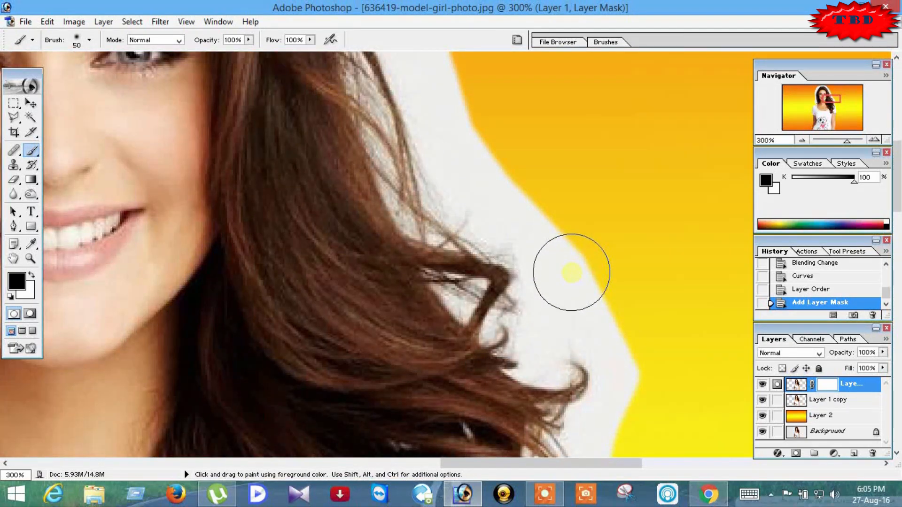
key("bracketleft")
mouse_move(571, 272)
left_mouse_down()
mouse_move(604, 360)
mouse_move(601, 336)
mouse_move(547, 244)
mouse_move(566, 274)
mouse_move(466, 158)
mouse_move(565, 258)
mouse_move(494, 162)
left_mouse_up()
left_click(637, 341)
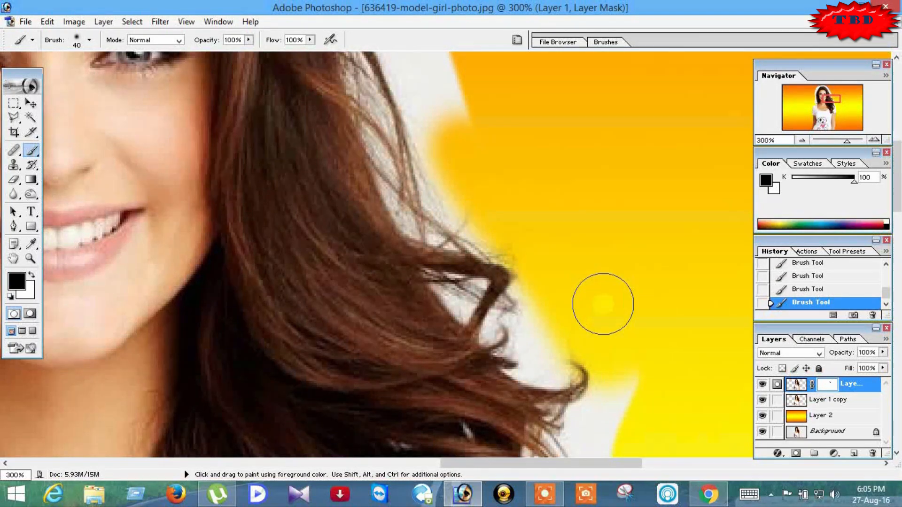
- Continue masking out the grey halo along the right-hand hair edge, from the curls up to eye level
key("space")
left_click_drag(585, 304, 577, 193)
mouse_move(510, 229)
left_mouse_down()
mouse_move(581, 257)
mouse_move(586, 243)
mouse_move(606, 331)
mouse_move(549, 308)
mouse_move(583, 322)
mouse_move(628, 260)
mouse_move(620, 343)
mouse_move(566, 334)
mouse_move(574, 356)
mouse_move(517, 332)
mouse_move(595, 365)
mouse_move(584, 378)
mouse_move(626, 363)
mouse_move(622, 270)
mouse_move(466, 185)
mouse_move(736, 304)
left_mouse_up()
key("space")
key("space")
mouse_move(627, 220)
left_mouse_down()
mouse_move(530, 130)
mouse_move(673, 203)
mouse_move(595, 138)
mouse_move(600, 206)
mouse_move(587, 190)
mouse_move(661, 224)
mouse_move(636, 156)
mouse_move(760, 337)
left_mouse_up()
key("space")
mouse_move(663, 274)
left_mouse_down()
mouse_move(613, 131)
mouse_move(652, 241)
mouse_move(621, 206)
mouse_move(639, 260)
mouse_move(665, 293)
mouse_move(659, 267)
mouse_move(694, 299)
left_mouse_up()
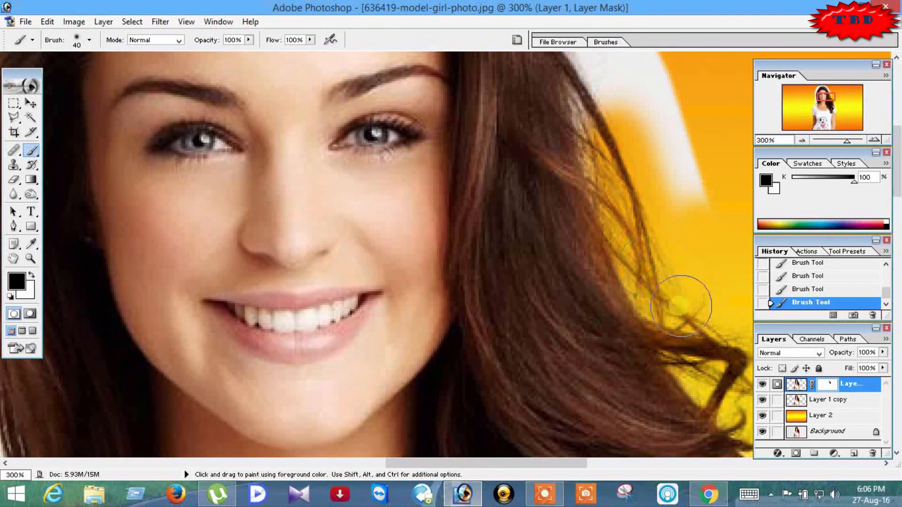
- Mask out the grey halo along the right-hand hair edge from eye level up toward the top of the head
key("space")
mouse_move(648, 151)
left_mouse_down()
mouse_move(648, 251)
mouse_move(681, 361)
left_mouse_up()
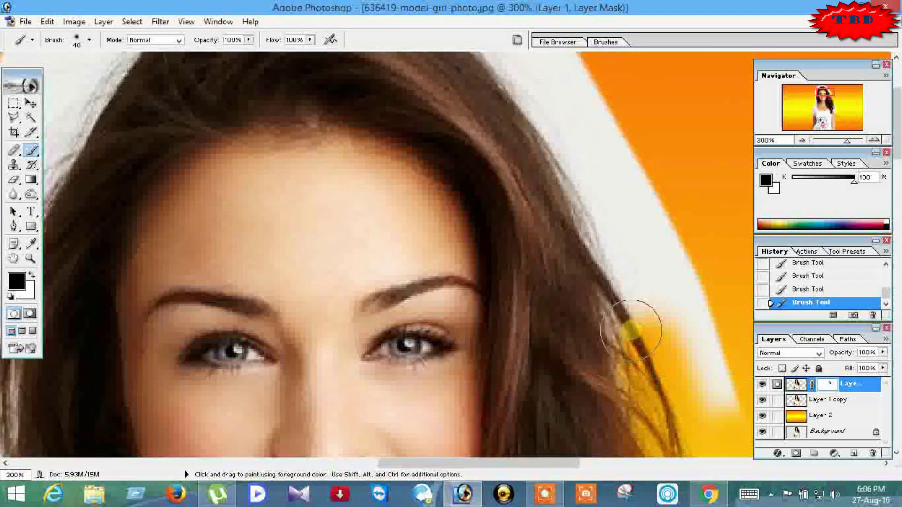
mouse_move(630, 316)
left_mouse_down()
mouse_move(602, 219)
mouse_move(645, 398)
mouse_move(657, 339)
mouse_move(651, 261)
mouse_move(717, 335)
mouse_move(685, 328)
mouse_move(647, 207)
mouse_move(705, 402)
mouse_move(721, 417)
mouse_move(712, 358)
mouse_move(603, 230)
left_mouse_up()
key("space")
key("space")
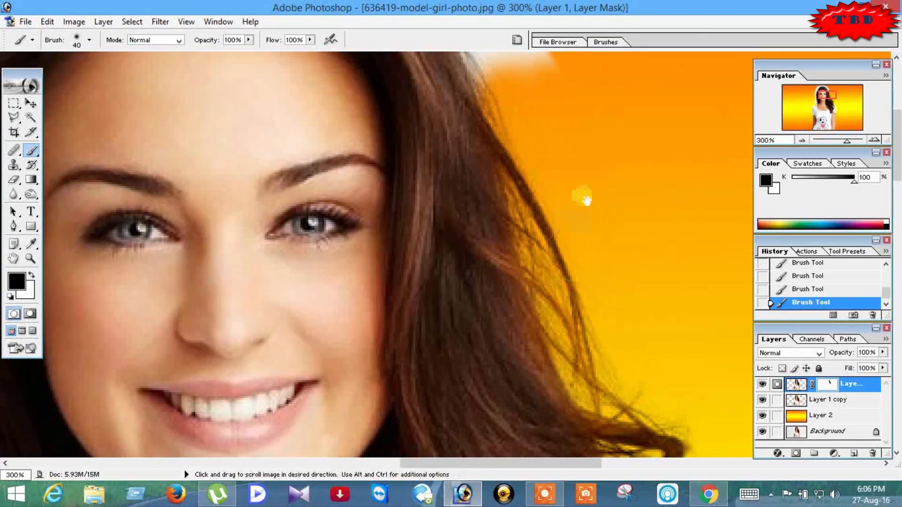
left_click_drag(584, 196, 731, 455)
mouse_move(685, 330)
left_mouse_down()
mouse_move(574, 166)
mouse_move(675, 287)
mouse_move(616, 178)
mouse_move(730, 356)
mouse_move(644, 221)
mouse_move(678, 313)
mouse_move(666, 325)
mouse_move(644, 310)
mouse_move(599, 227)
mouse_move(642, 331)
mouse_move(565, 181)
mouse_move(672, 372)
left_mouse_up()
- Mask out the grey halo above the crown of the head, working from the right side across to the left
key("space")
left_click_drag(618, 214, 722, 216)
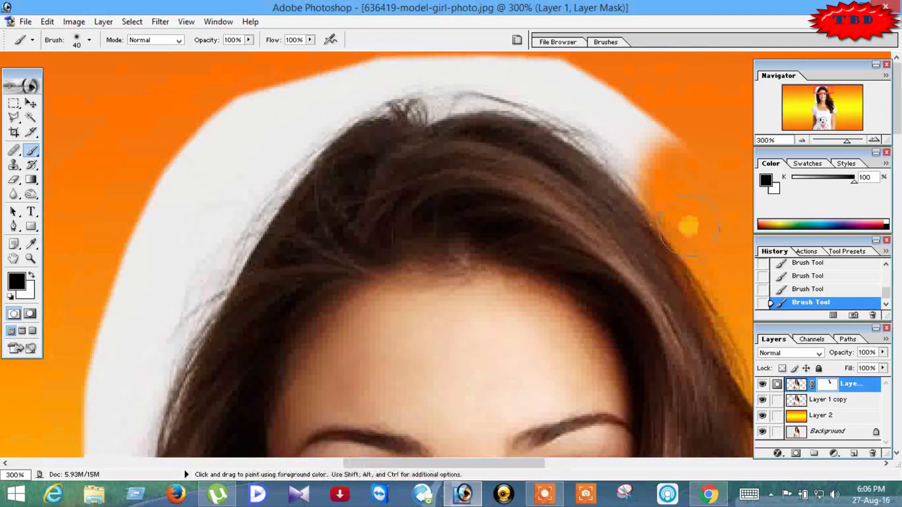
mouse_move(664, 130)
left_mouse_down()
mouse_move(592, 78)
mouse_move(667, 150)
mouse_move(633, 107)
mouse_move(665, 148)
mouse_move(597, 122)
mouse_move(668, 165)
mouse_move(648, 175)
mouse_move(567, 80)
mouse_move(497, 61)
mouse_move(630, 101)
mouse_move(443, 73)
mouse_move(376, 76)
mouse_move(444, 90)
mouse_move(471, 82)
mouse_move(368, 95)
mouse_move(292, 90)
mouse_move(275, 99)
mouse_move(238, 171)
mouse_move(311, 87)
mouse_move(304, 115)
mouse_move(205, 155)
mouse_move(347, 69)
mouse_move(206, 111)
left_mouse_up()
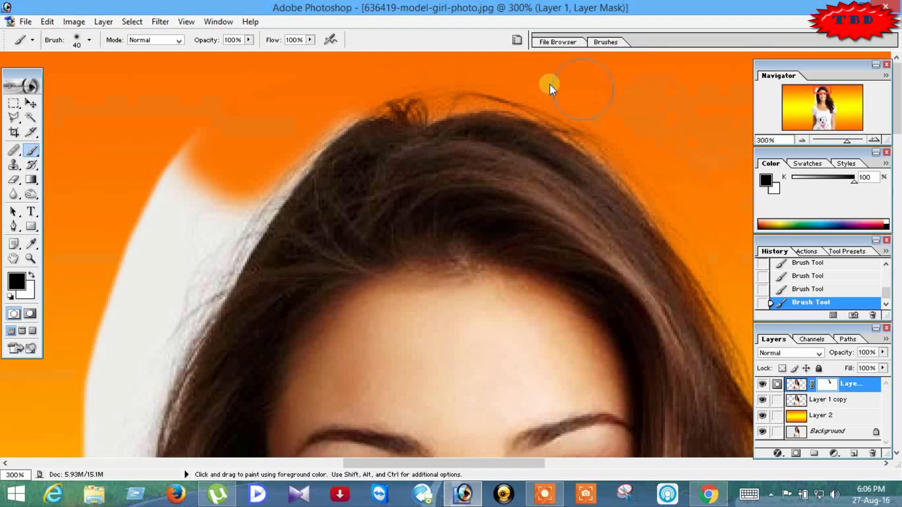
mouse_move(334, 108)
left_mouse_down()
mouse_move(272, 165)
mouse_move(306, 111)
left_mouse_up()
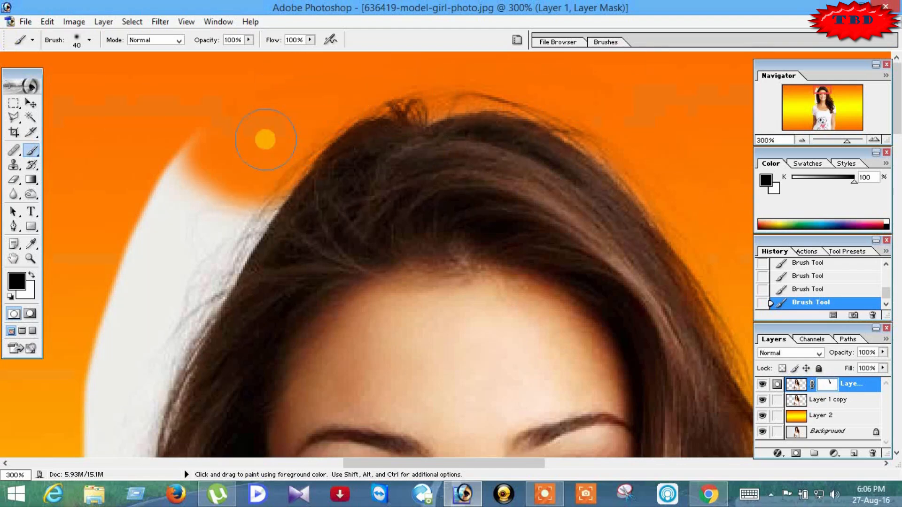
- Mask out the white halo down the image-left hair edge, from the crown past the face to the hair tips
mouse_move(210, 127)
left_mouse_down()
mouse_move(454, 85)
mouse_move(300, 335)
mouse_move(363, 220)
mouse_move(443, 159)
mouse_move(344, 297)
mouse_move(445, 146)
mouse_move(337, 334)
mouse_move(450, 214)
left_mouse_up()
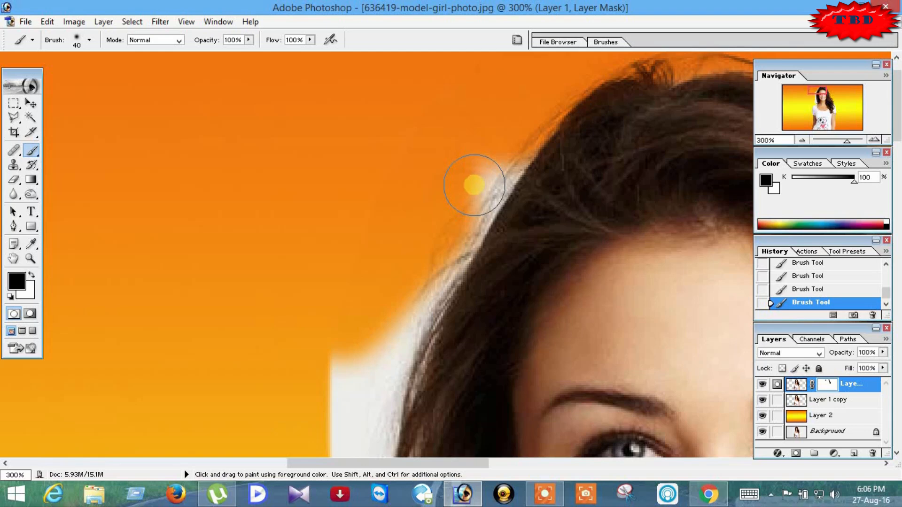
mouse_move(475, 177)
left_mouse_down()
mouse_move(486, 155)
mouse_move(499, 177)
mouse_move(496, 169)
mouse_move(417, 282)
mouse_move(429, 209)
mouse_move(349, 292)
mouse_move(314, 302)
mouse_move(425, 218)
mouse_move(356, 332)
mouse_move(413, 266)
mouse_move(388, 379)
mouse_move(385, 362)
mouse_move(434, 260)
left_mouse_up()
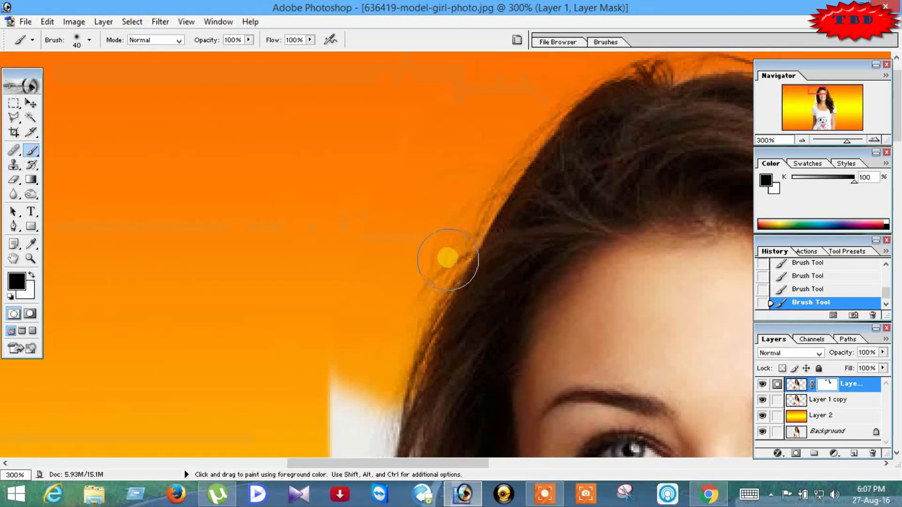
key("space")
left_click_drag(338, 329, 338, 94)
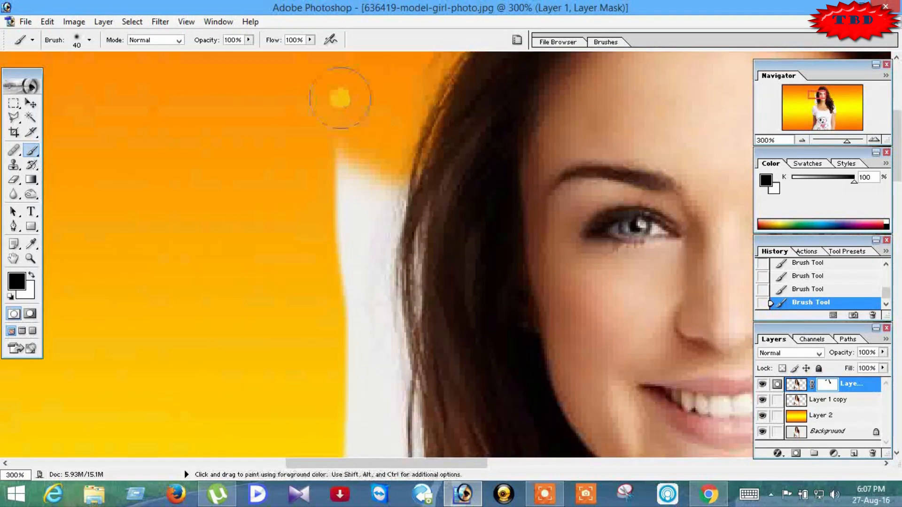
mouse_move(382, 170)
left_mouse_down()
mouse_move(375, 236)
mouse_move(378, 220)
mouse_move(381, 239)
mouse_move(395, 224)
mouse_move(382, 361)
mouse_move(363, 376)
mouse_move(337, 175)
mouse_move(337, 392)
mouse_move(339, 178)
mouse_move(366, 264)
mouse_move(367, 174)
mouse_move(368, 276)
left_mouse_up()
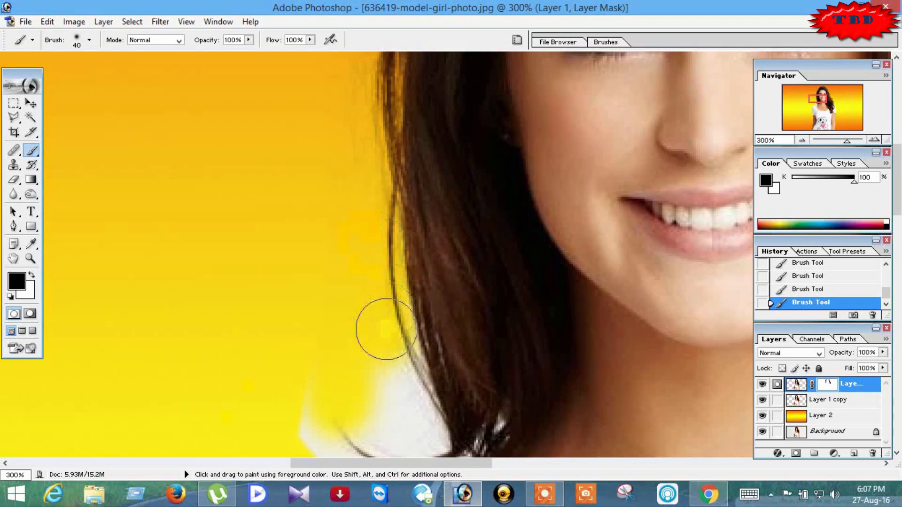
mouse_move(387, 328)
left_mouse_down()
mouse_move(409, 368)
mouse_move(401, 395)
mouse_move(350, 255)
left_mouse_up()
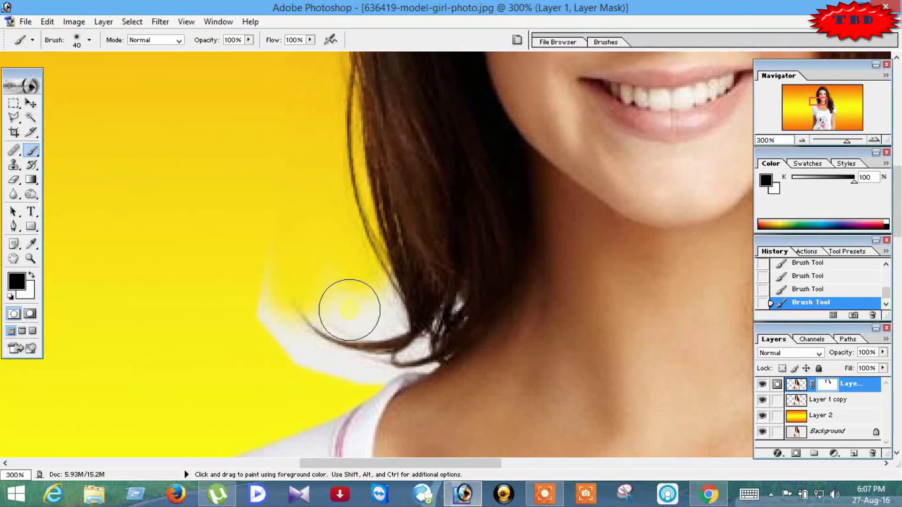
- With a 10 px and then a 30 px brush, mask out the white around and between the curled hair tips above the shoulder
key("bracketleft")
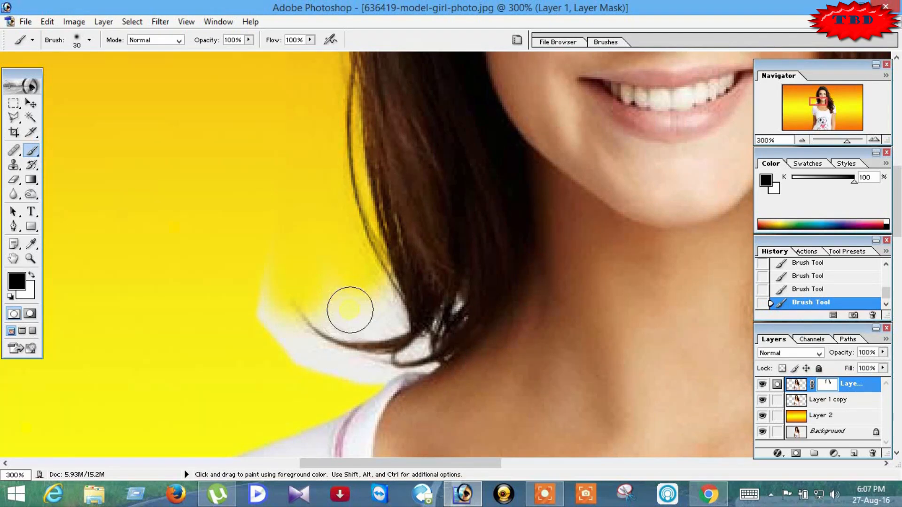
left_click(464, 302)
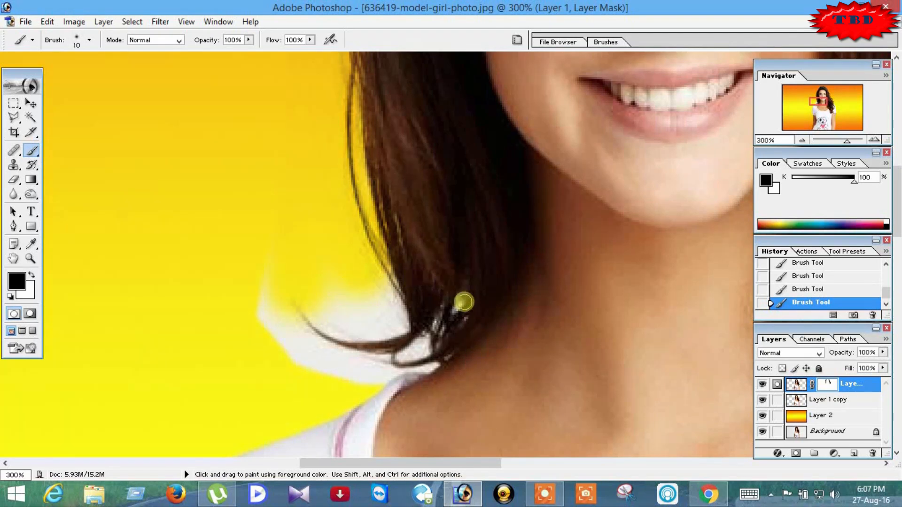
left_click_drag(456, 297, 463, 319)
left_click_drag(429, 360, 409, 367)
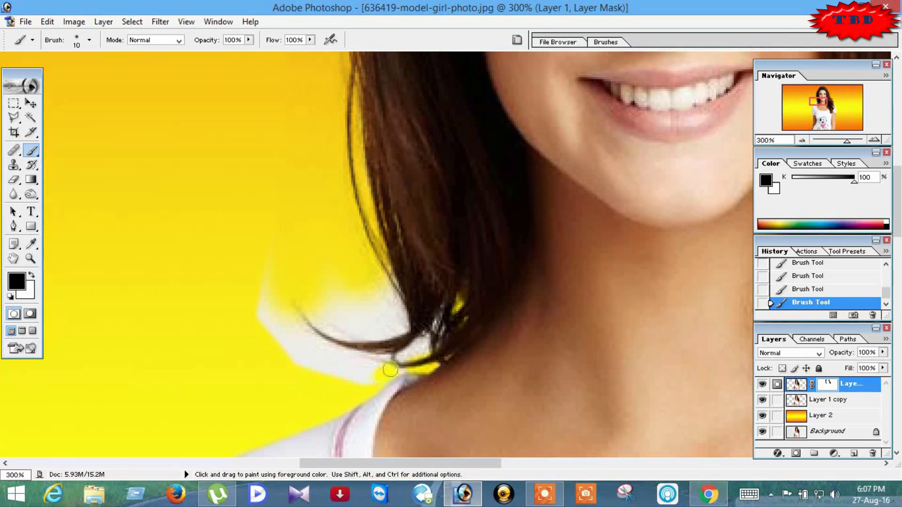
mouse_move(346, 384)
left_mouse_down()
mouse_move(333, 353)
mouse_move(293, 346)
mouse_move(351, 345)
mouse_move(277, 326)
mouse_move(276, 310)
mouse_move(253, 343)
mouse_move(247, 312)
mouse_move(261, 271)
mouse_move(331, 316)
mouse_move(338, 303)
mouse_move(378, 317)
mouse_move(379, 289)
mouse_move(392, 326)
mouse_move(373, 327)
mouse_move(371, 338)
mouse_move(388, 344)
mouse_move(424, 335)
mouse_move(427, 322)
mouse_move(366, 353)
mouse_move(248, 324)
left_mouse_up()
key("bracketright")
key("bracketright")
left_click(430, 315)
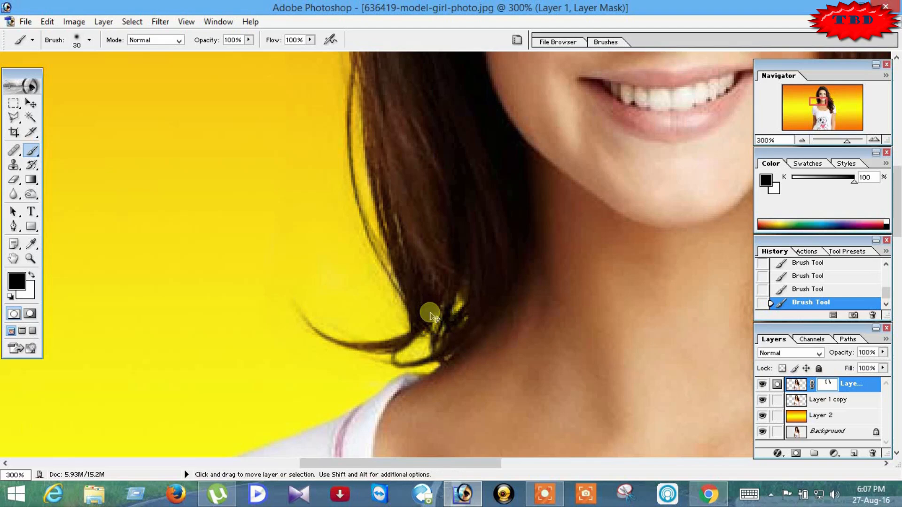
key("ctrl+bracketleft")
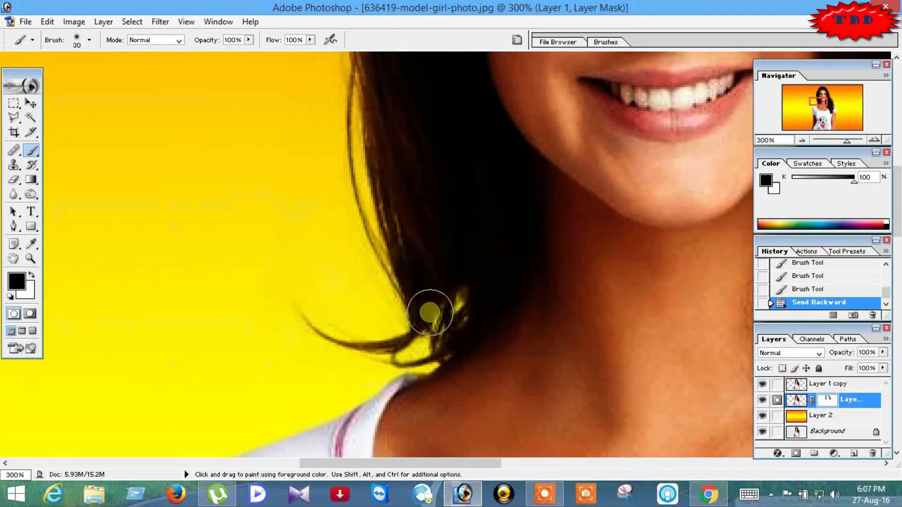
key("ctrl+z")
left_click(472, 250)
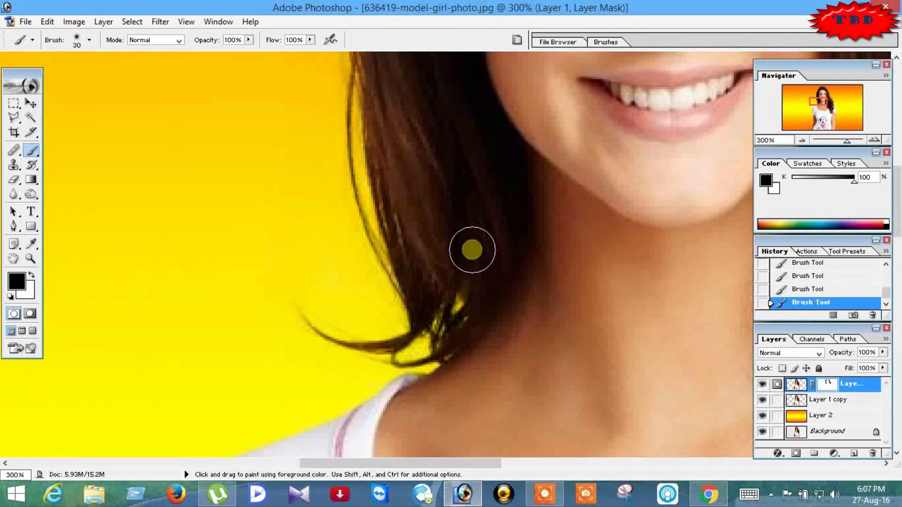
key("ctrl+minus")
key("ctrl+minus")
key("ctrl+minus")
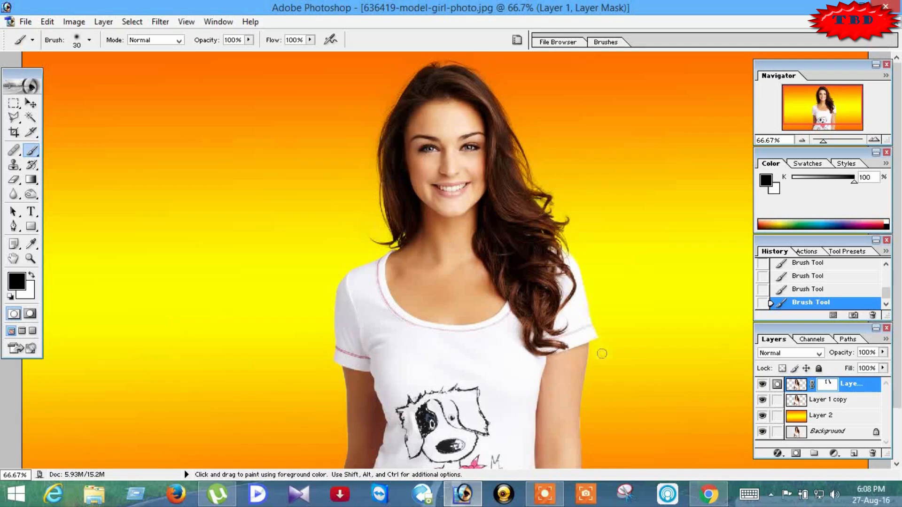
left_click(545, 493)
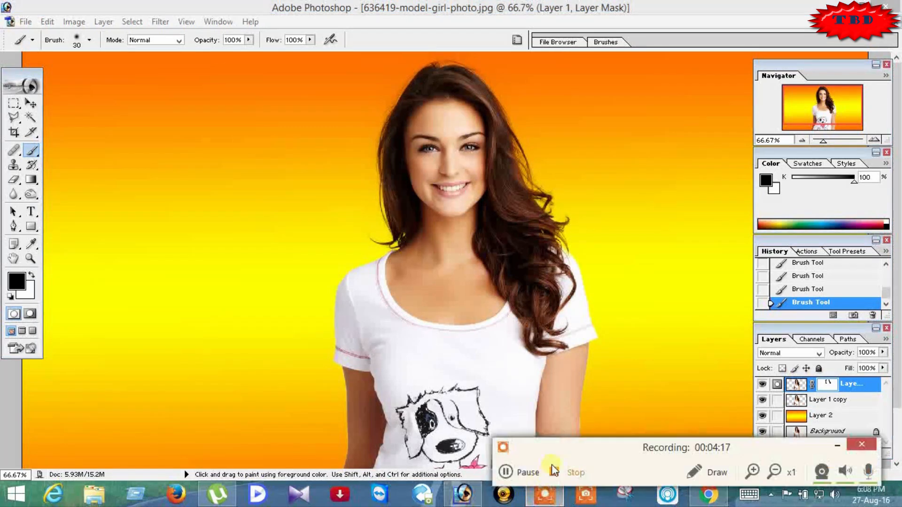
left_click(513, 474)
left_click(840, 443)
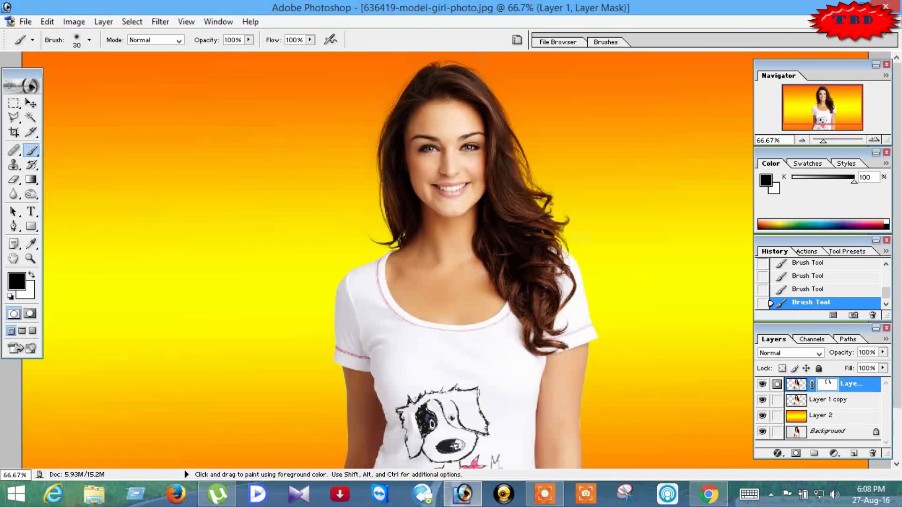
- Restore the portrait document to a floating window, narrow it, and place it over the right half of the workspace
left_click(884, 22)
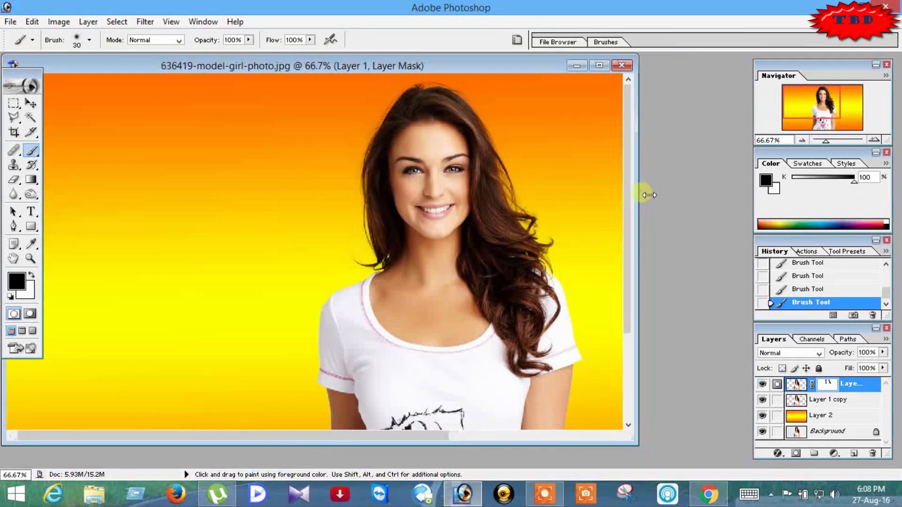
left_click_drag(644, 188, 321, 221)
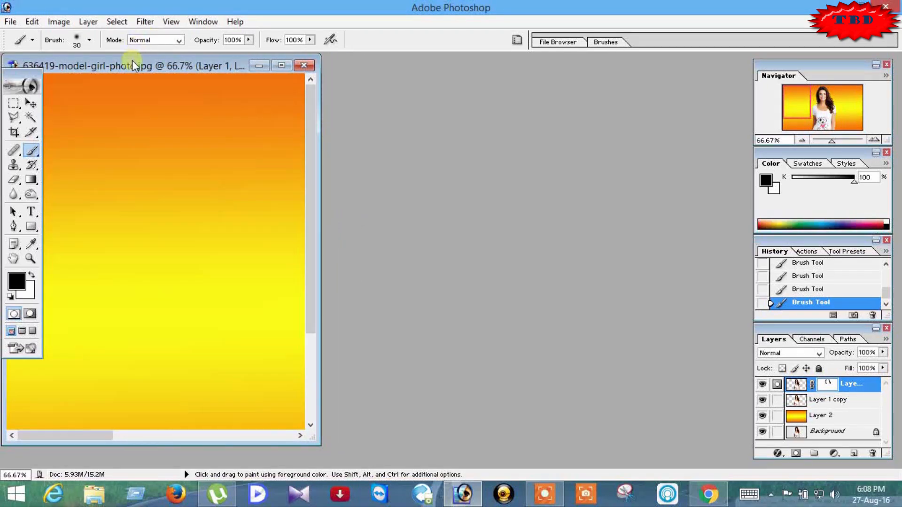
mouse_move(133, 61)
left_mouse_down()
mouse_move(492, 53)
mouse_move(574, 90)
mouse_move(573, 67)
left_mouse_up()
left_click_drag(512, 449, 608, 429)
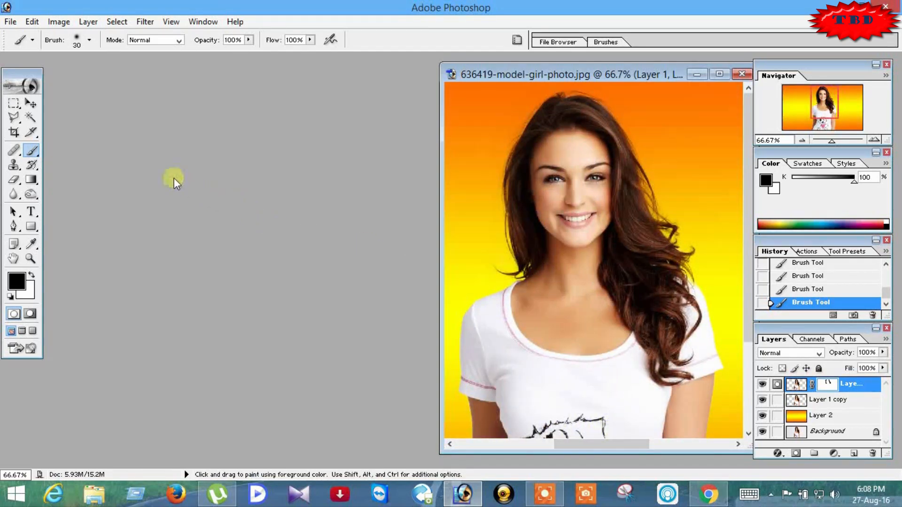
- Open the maxresdefault image from the Desktop and narrow its window so both documents stand side by side
double_click(98, 117)
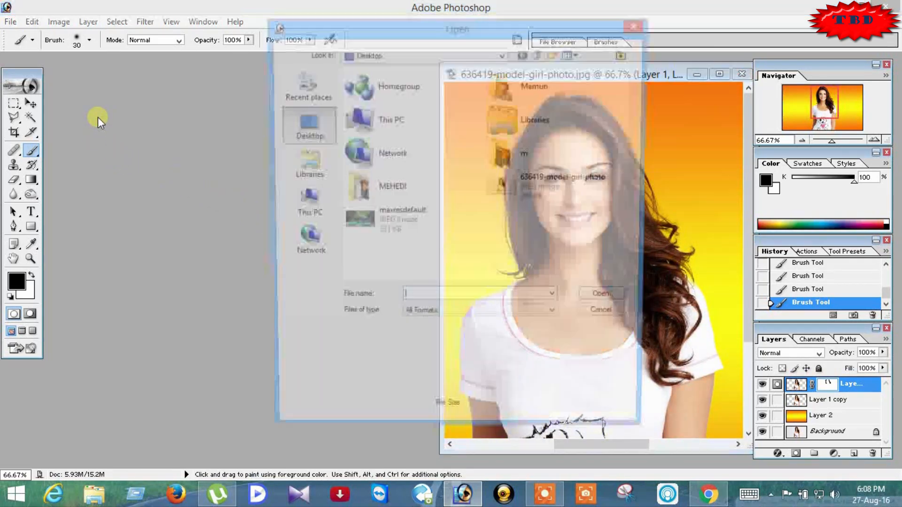
left_click_drag(539, 33, 319, 69)
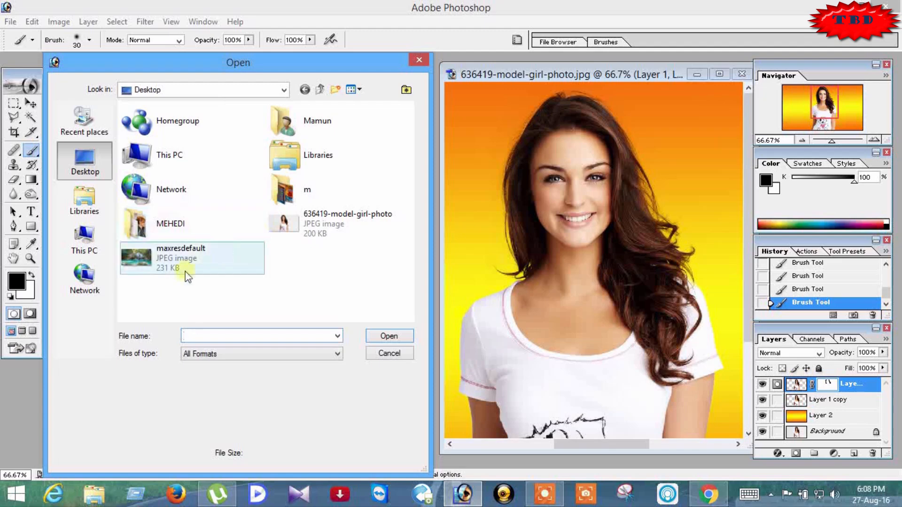
left_click(181, 256)
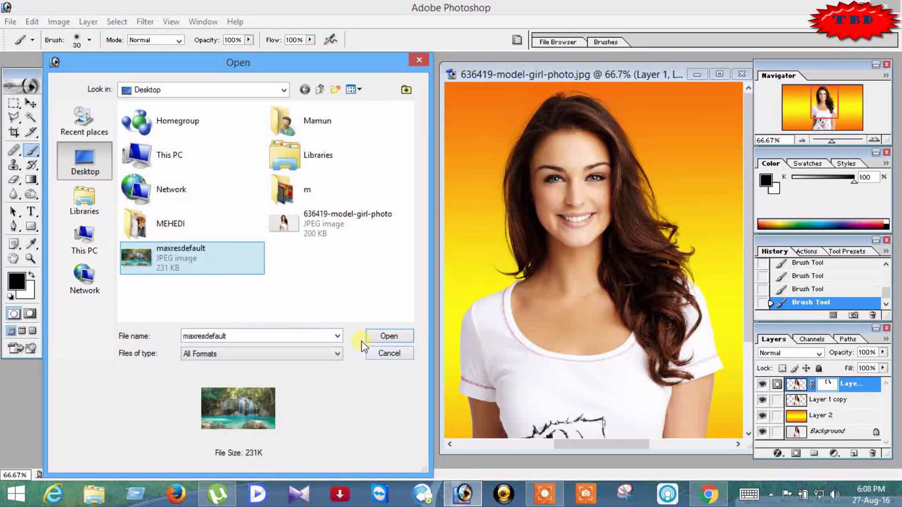
left_click(388, 336)
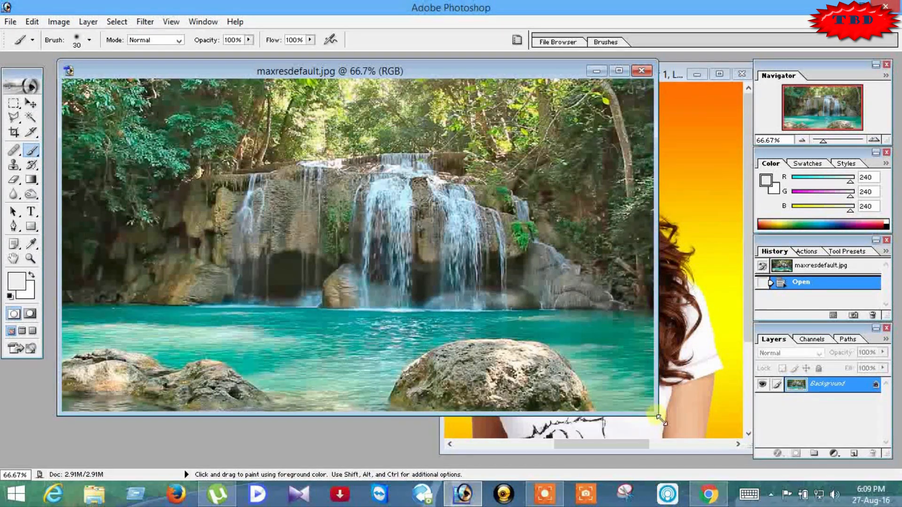
left_click_drag(660, 418, 418, 448)
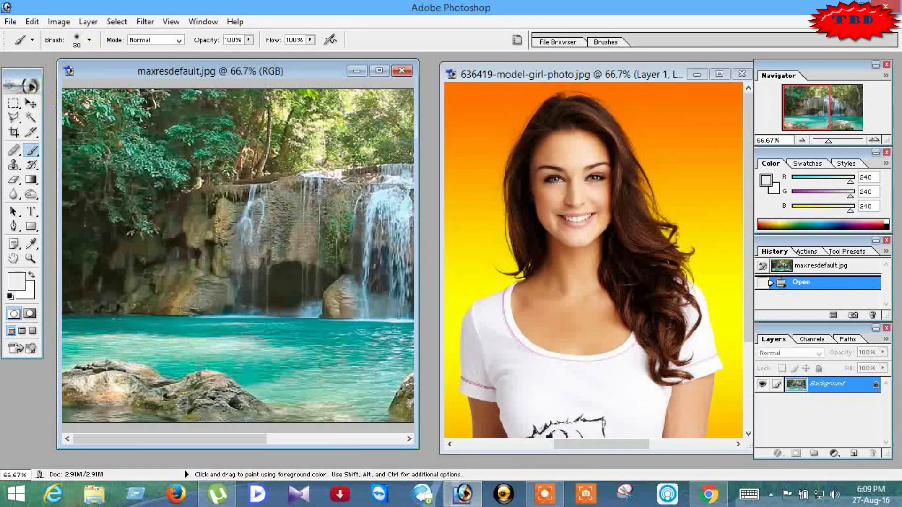
left_click_drag(10, 76, 13, 67)
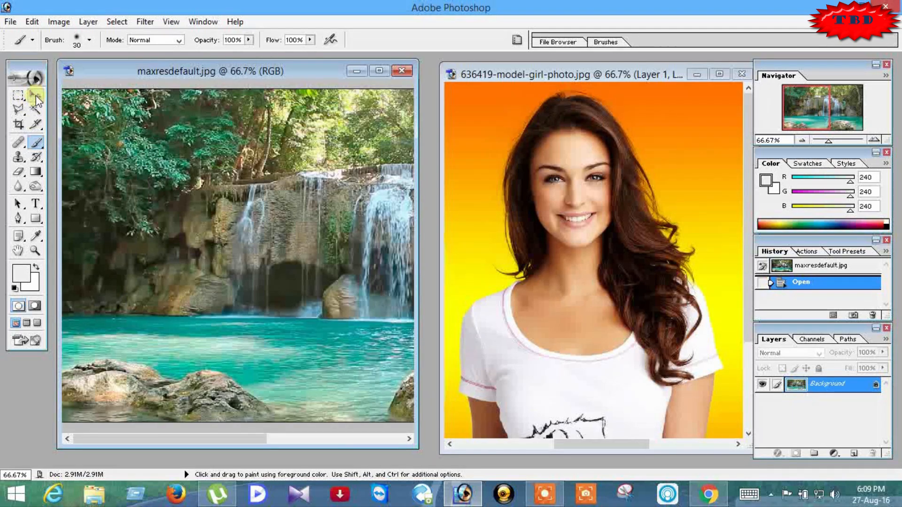
- Copy the masked Layer 1 from the portrait into maxresdefault.jpg with the Move tool and maximize the waterfall document
left_click(37, 98)
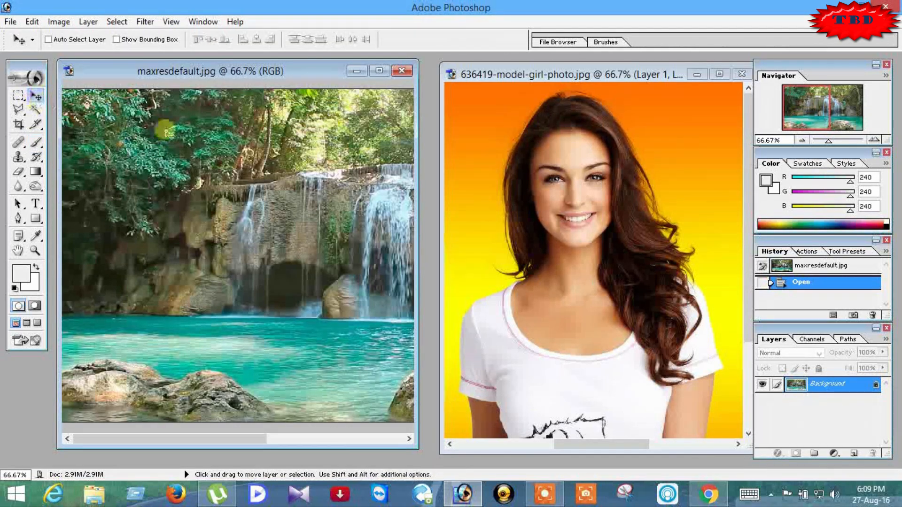
left_click(608, 270)
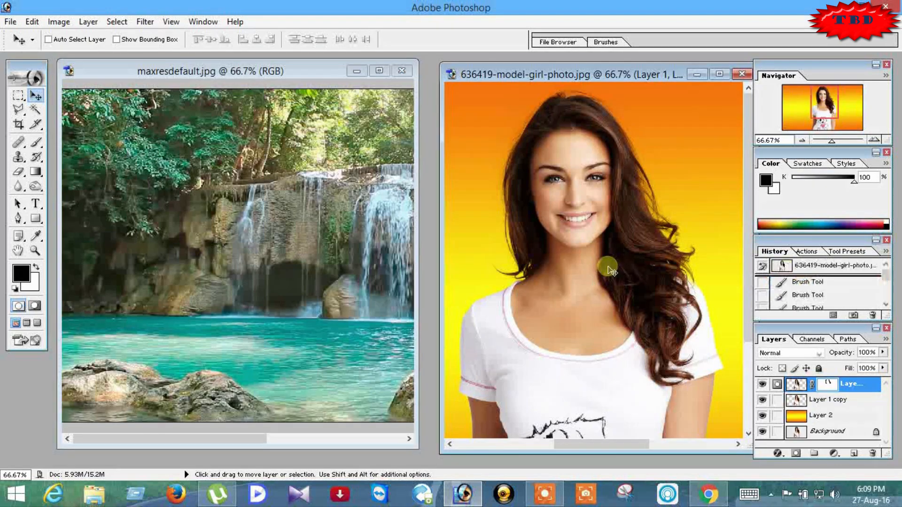
left_click_drag(593, 315, 254, 237)
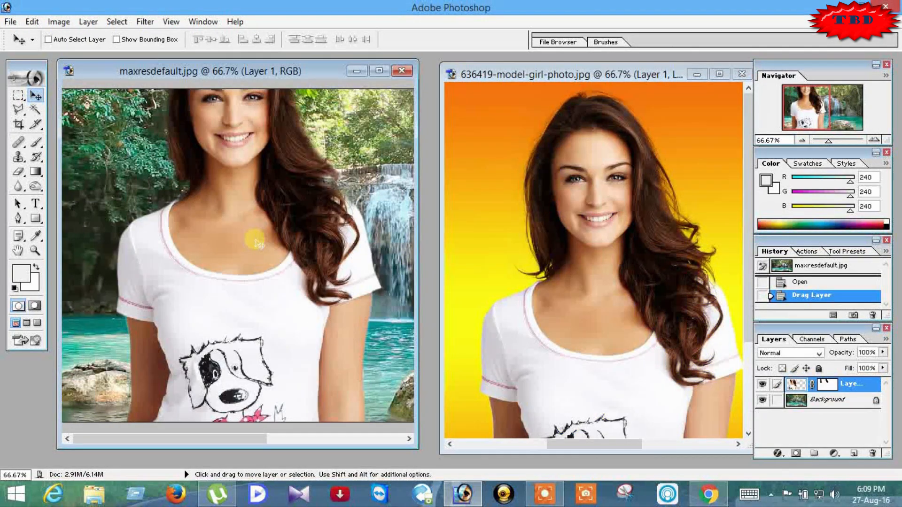
left_click(379, 71)
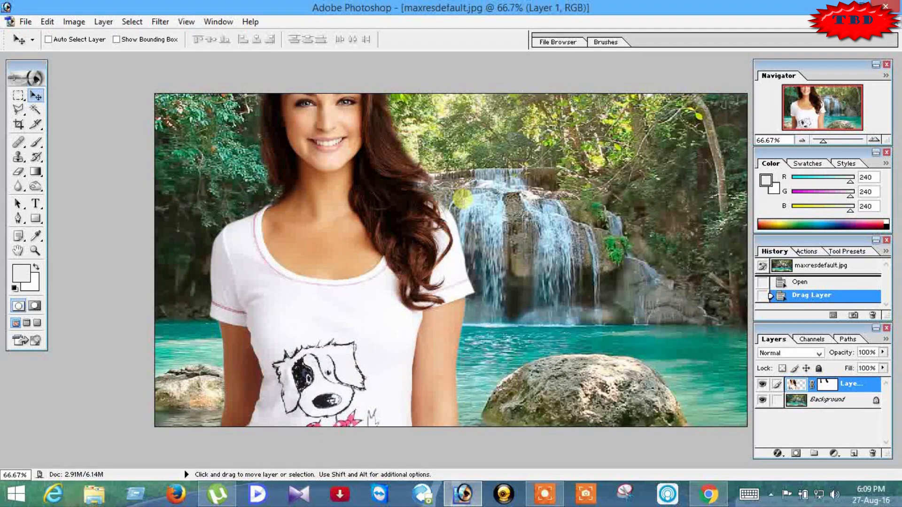
- Free-transform the woman's layer, reducing its height to 70% so her head and torso fit within the waterfall image
key("ctrl+t")
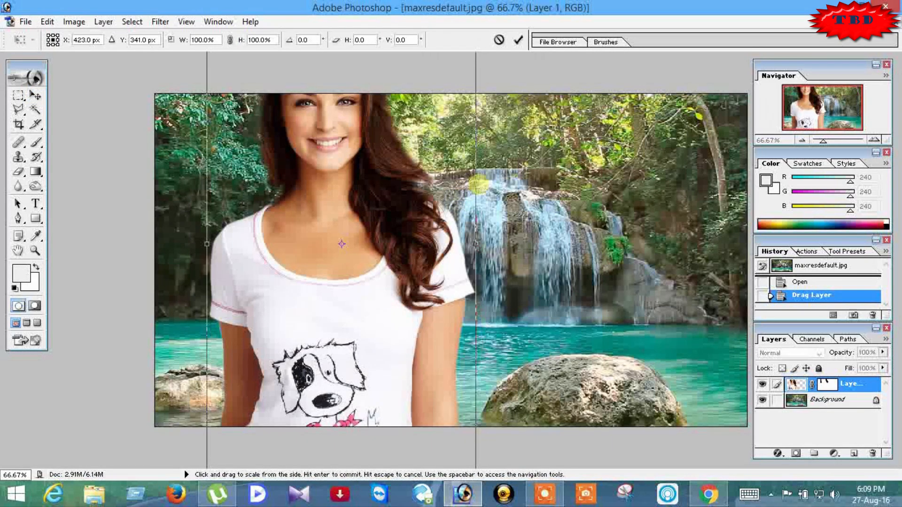
scroll(380, 245, "up", 1)
scroll(383, 245, "down", 2)
scroll(381, 245, "down", 1)
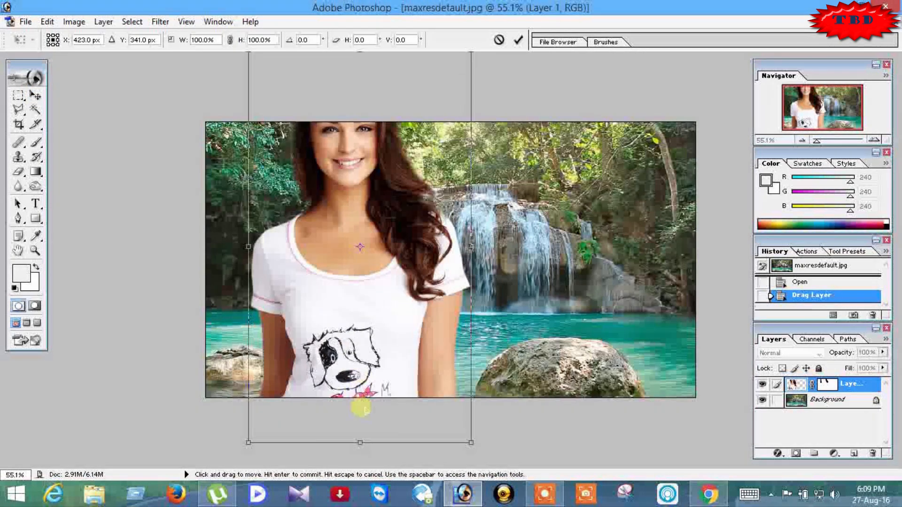
left_click_drag(360, 442, 362, 394)
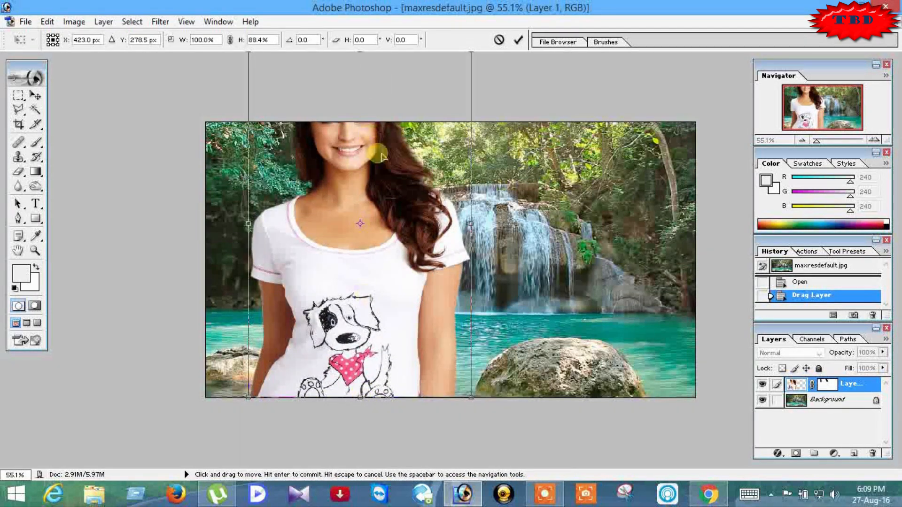
scroll(380, 158, "down", 3)
left_click_drag(382, 102, 382, 157)
scroll(492, 232, "up", 3)
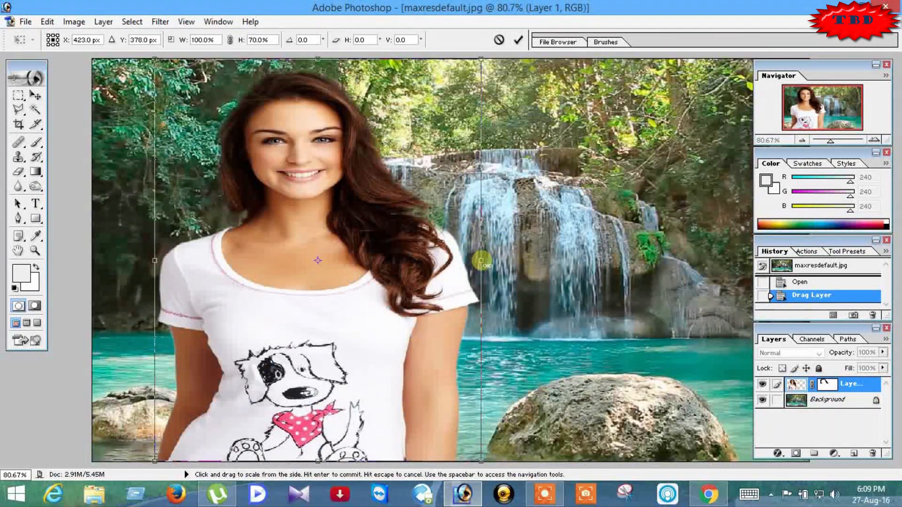
- Narrow the woman to natural proportions, shift her toward the waterfall scene's left edge, and commit the transform
left_click_drag(481, 261, 394, 257)
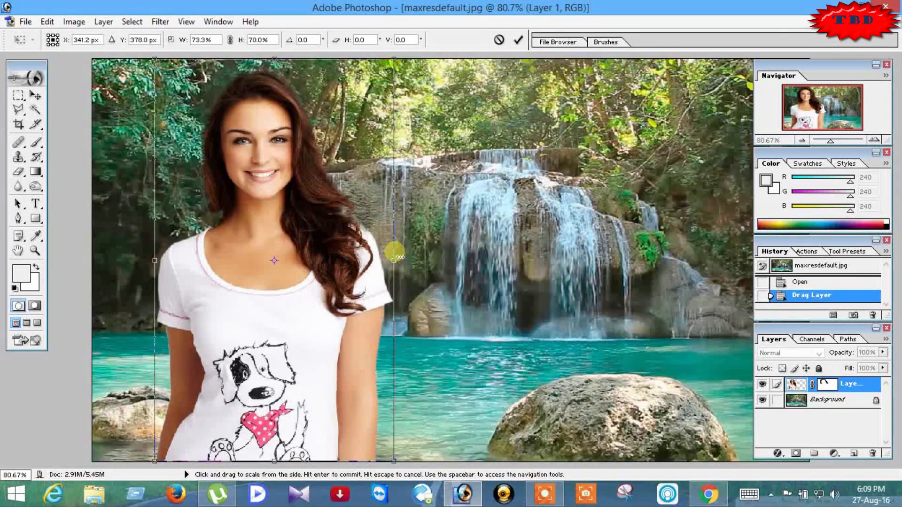
left_click_drag(296, 252, 267, 253)
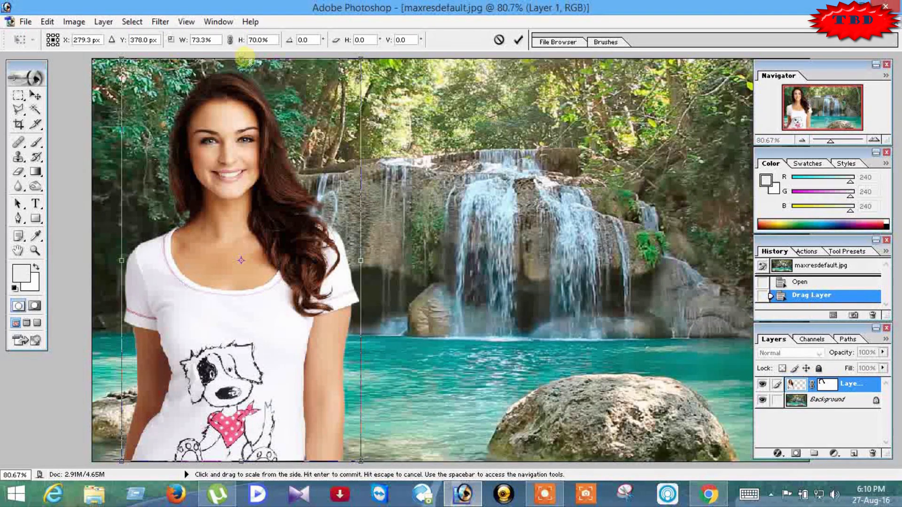
left_click_drag(361, 260, 344, 246)
key("Return")
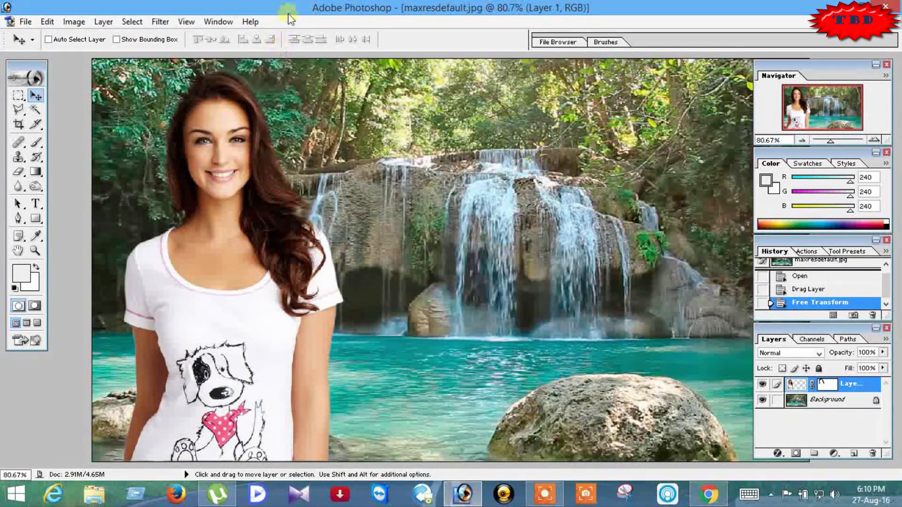
scroll(358, 249, "down", 4)
scroll(358, 249, "up", 5)
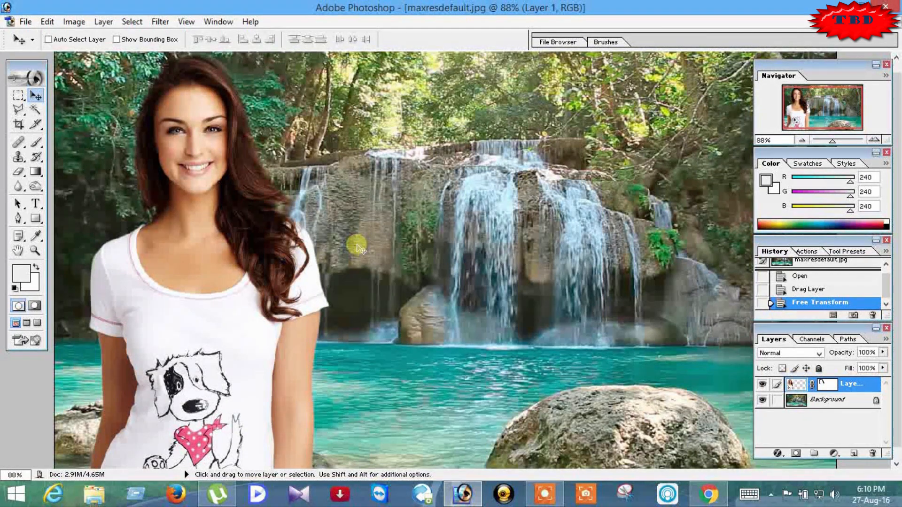
- Inspect the woman's masked hair edges against the waterfall background at 300%, along both sides and the crown, and review the whole composite
scroll(358, 247, "up", 3)
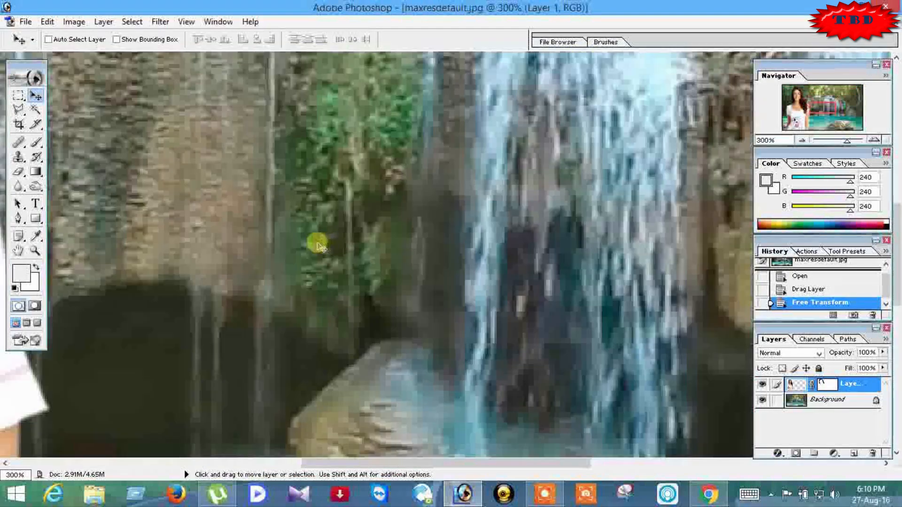
key("space")
left_click_drag(258, 232, 506, 262)
left_click_drag(489, 156, 607, 380)
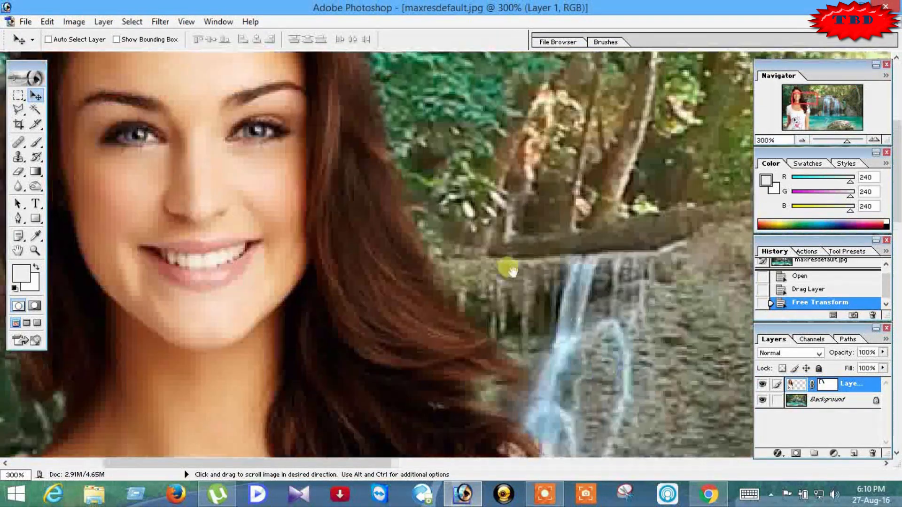
left_click_drag(509, 267, 635, 374)
key("space")
left_click_drag(534, 211, 652, 195)
left_click_drag(593, 375, 605, 221)
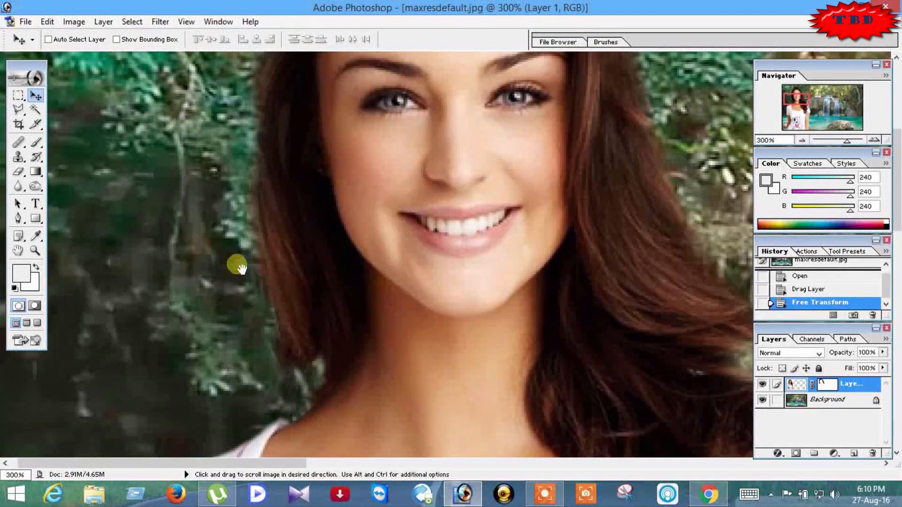
left_click_drag(679, 242, 483, 246)
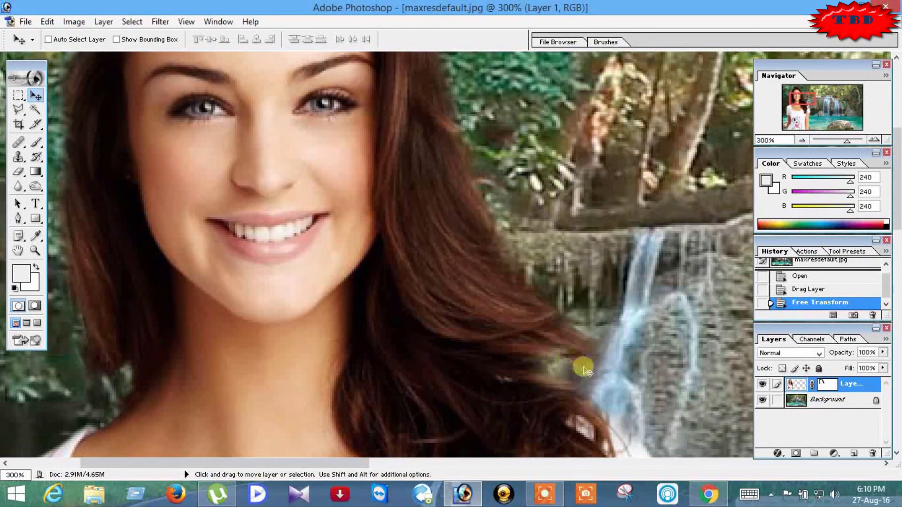
left_click_drag(495, 135, 602, 283)
left_click_drag(510, 155, 543, 256)
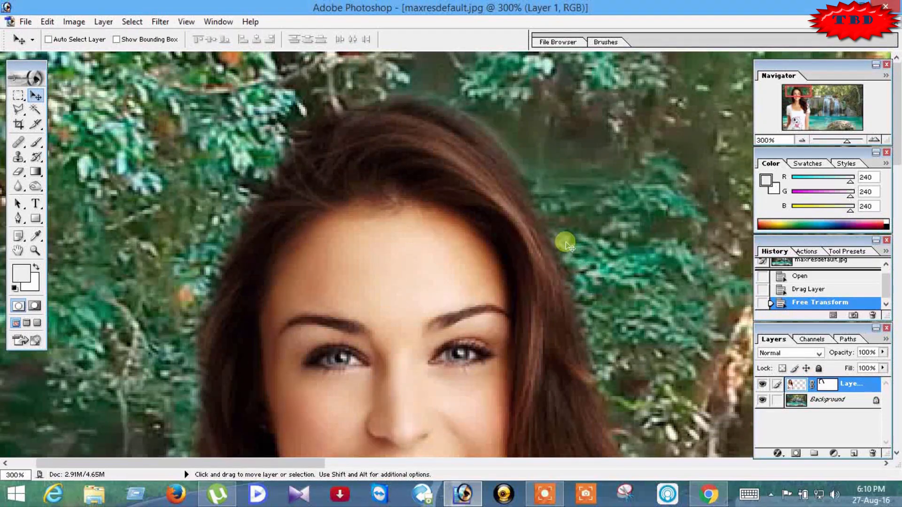
key("ctrl+minus")
key("ctrl+minus")
key("ctrl+minus")
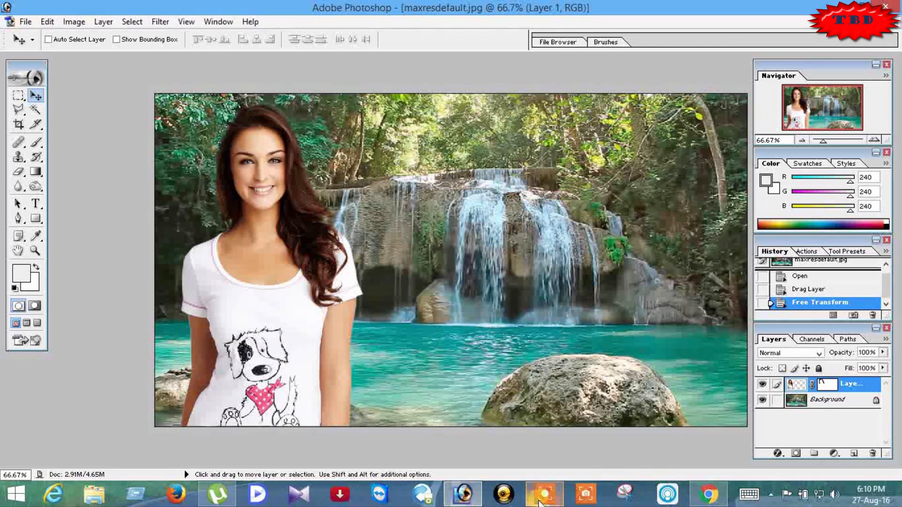
left_click(544, 493)
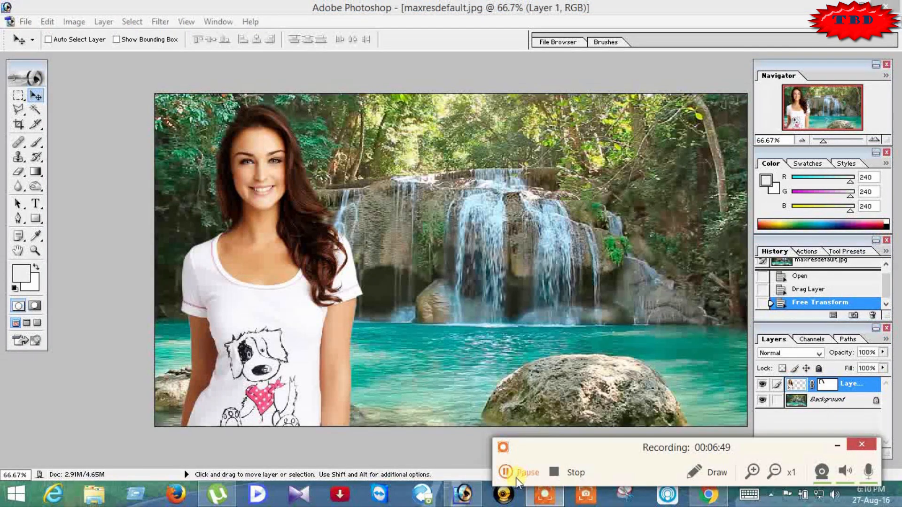